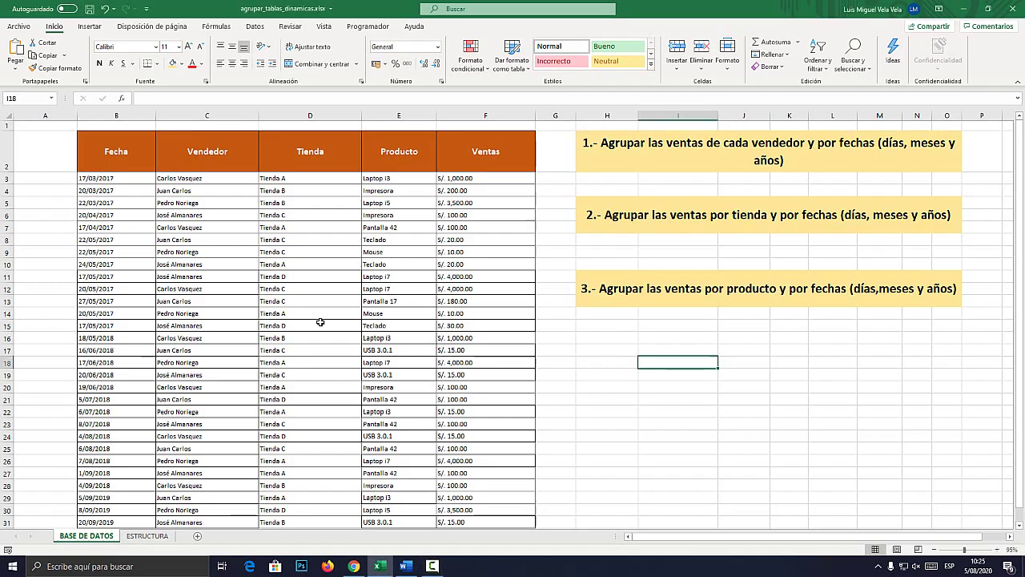
- Try selecting the sales data from the Fecha header, then clear the selection
{"action": "left_click", "coordinate": [192, 302]}
{"action": "left_click_drag", "start_coordinate": [96, 164], "coordinate": [725, 473]}
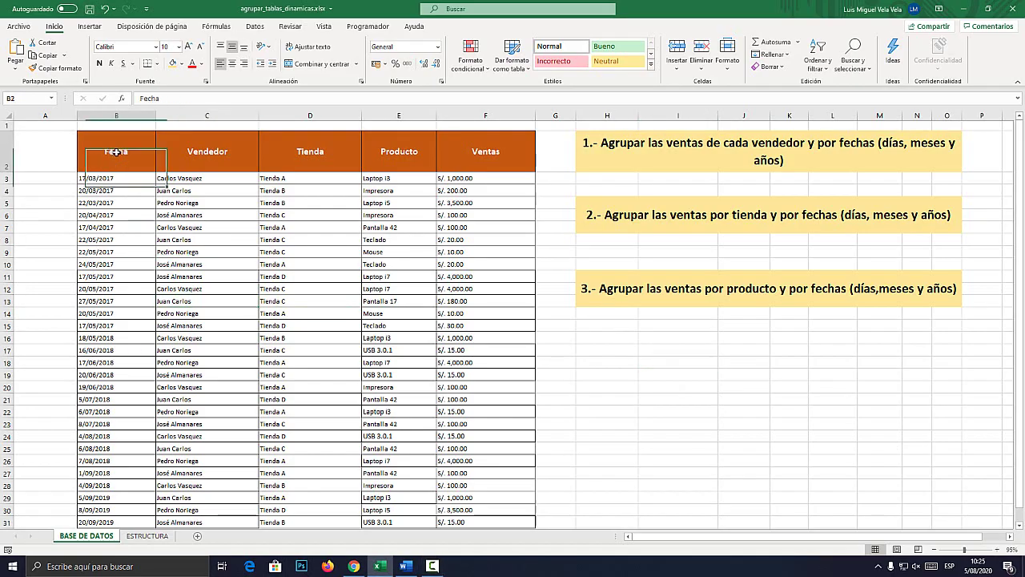
{"action": "left_click", "coordinate": [410, 332]}
{"action": "left_click_drag", "start_coordinate": [173, 166], "coordinate": [820, 500]}
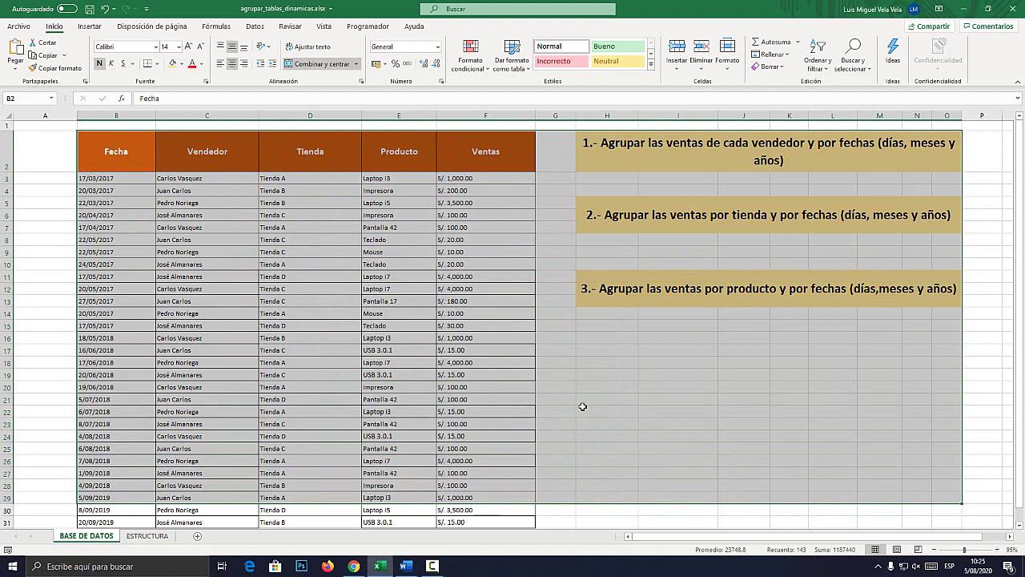
{"action": "left_click", "coordinate": [455, 327]}
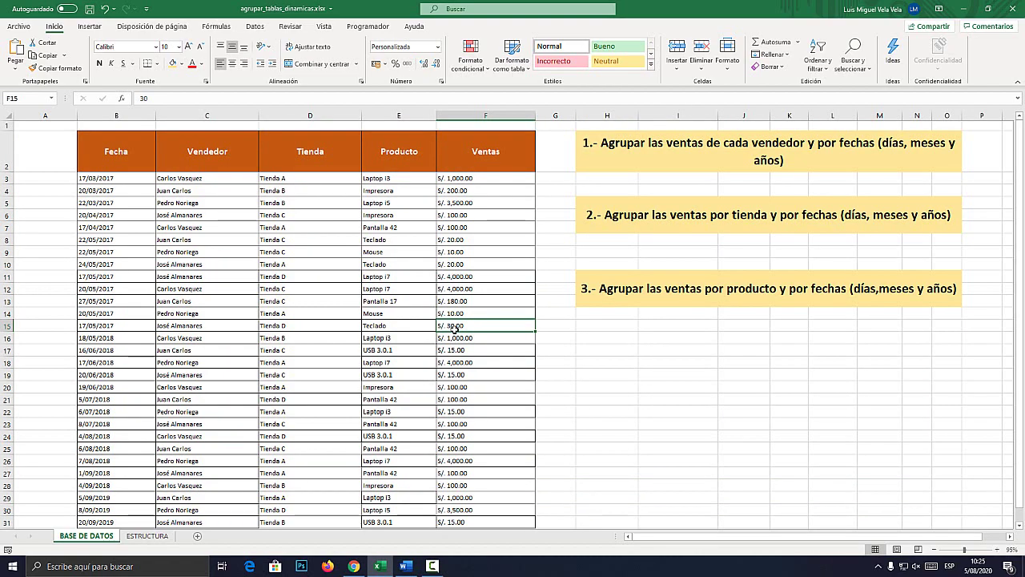
- Review the three task headings: sales by seller, by store and by product
{"action": "left_click", "coordinate": [670, 145]}
{"action": "left_click", "coordinate": [660, 229]}
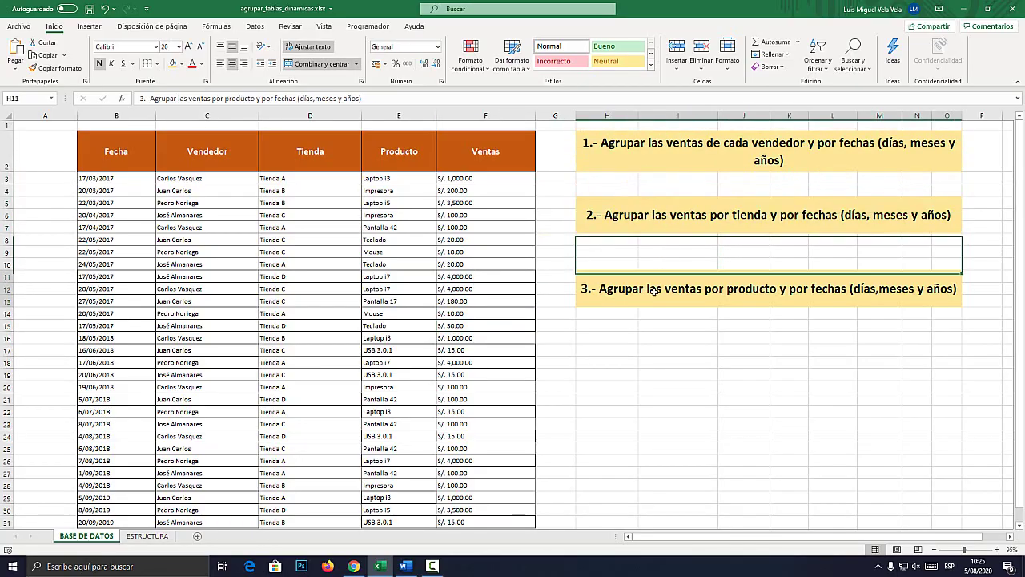
{"action": "left_click", "coordinate": [655, 292]}
{"action": "left_click", "coordinate": [647, 321]}
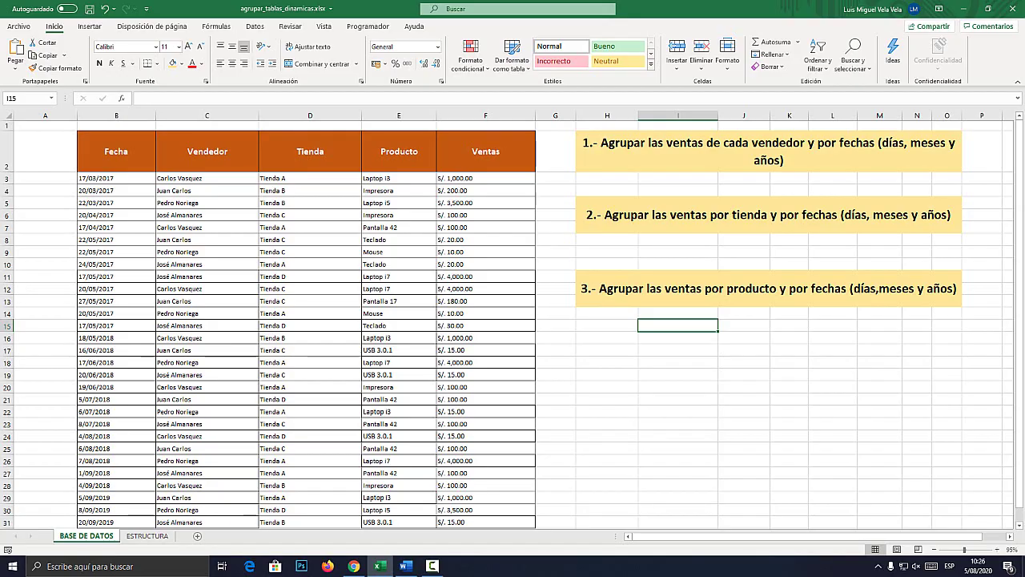
- Select the whole sales table including its headers
{"action": "left_click", "coordinate": [116, 203]}
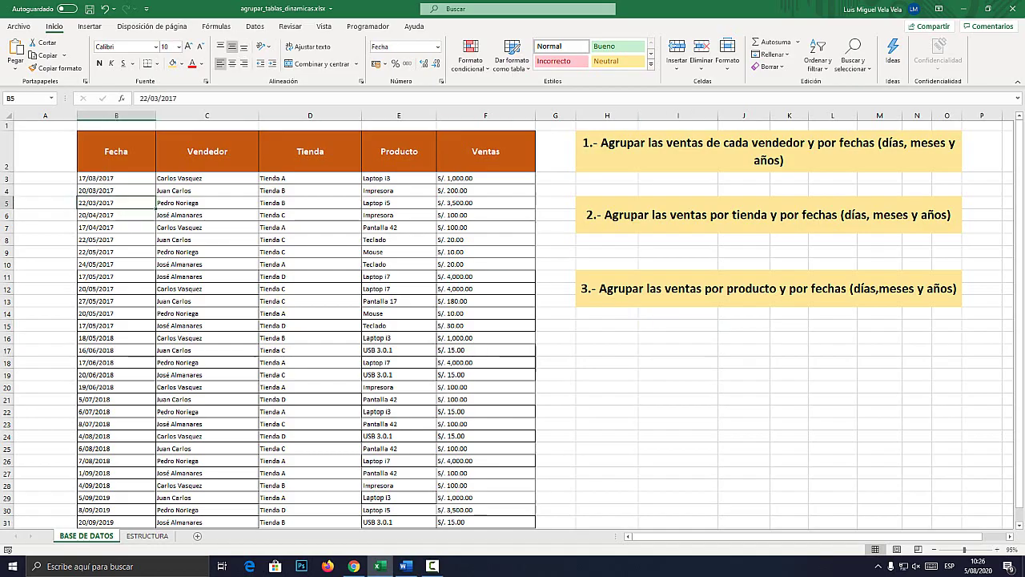
{"action": "left_click_drag", "start_coordinate": [116, 151], "coordinate": [531, 470]}
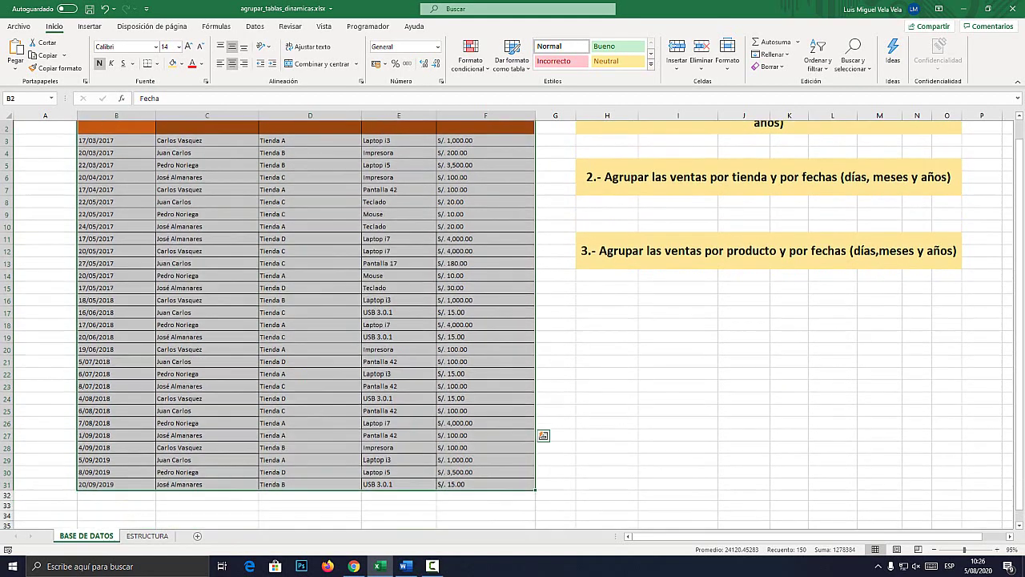
{"action": "left_click_drag", "start_coordinate": [532, 471], "coordinate": [537, 393]}
{"action": "scroll", "coordinate": [512, 321], "scroll_direction": "up", "scroll_amount": 3}
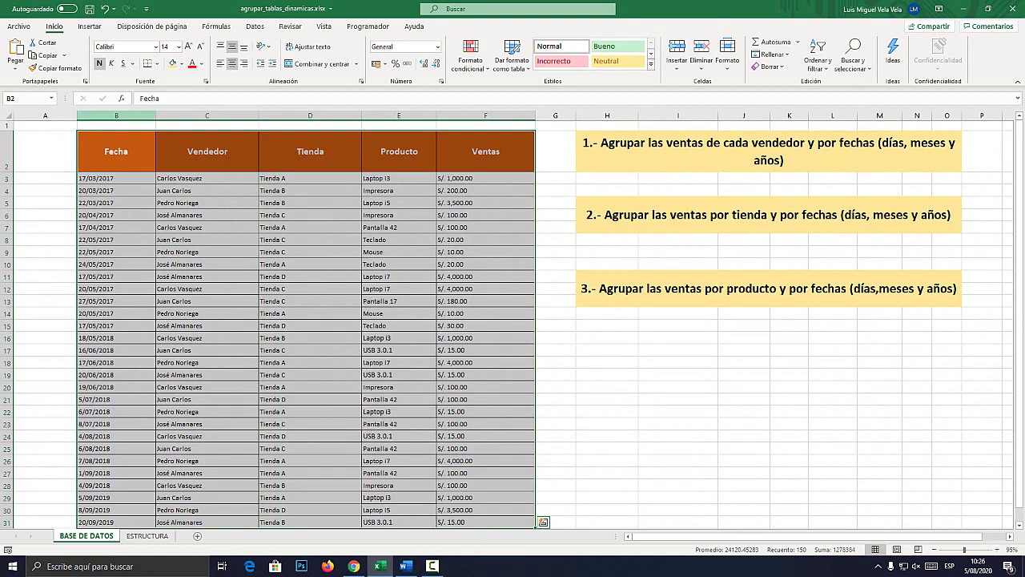
- Highlight the Fecha, Vendedor, Tienda and Producto column headers in turn
{"action": "left_click", "coordinate": [118, 114]}
{"action": "key", "text": "super+plus"}
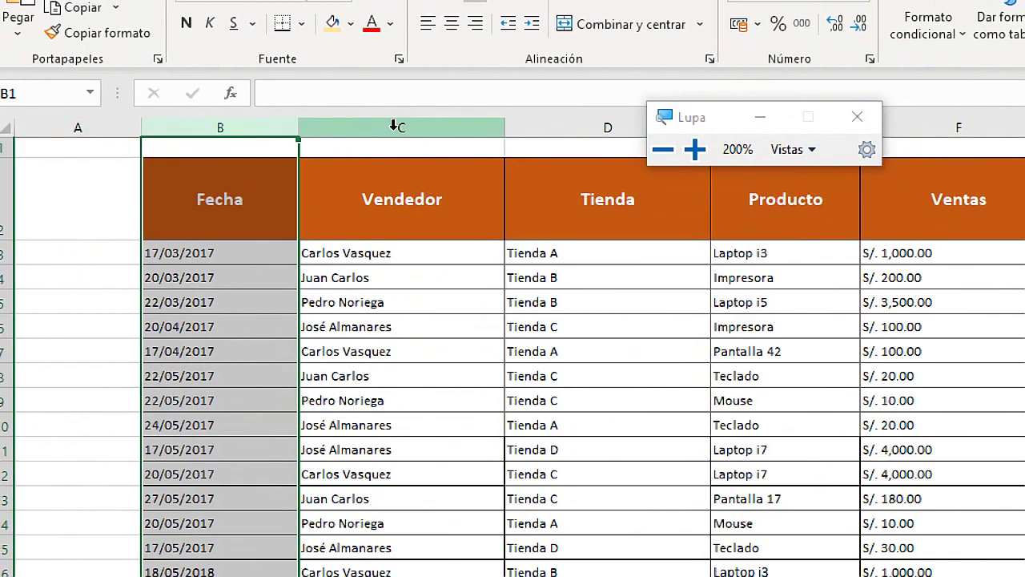
{"action": "left_click", "coordinate": [396, 126]}
{"action": "key", "text": "super+Escape"}
{"action": "left_click", "coordinate": [310, 115]}
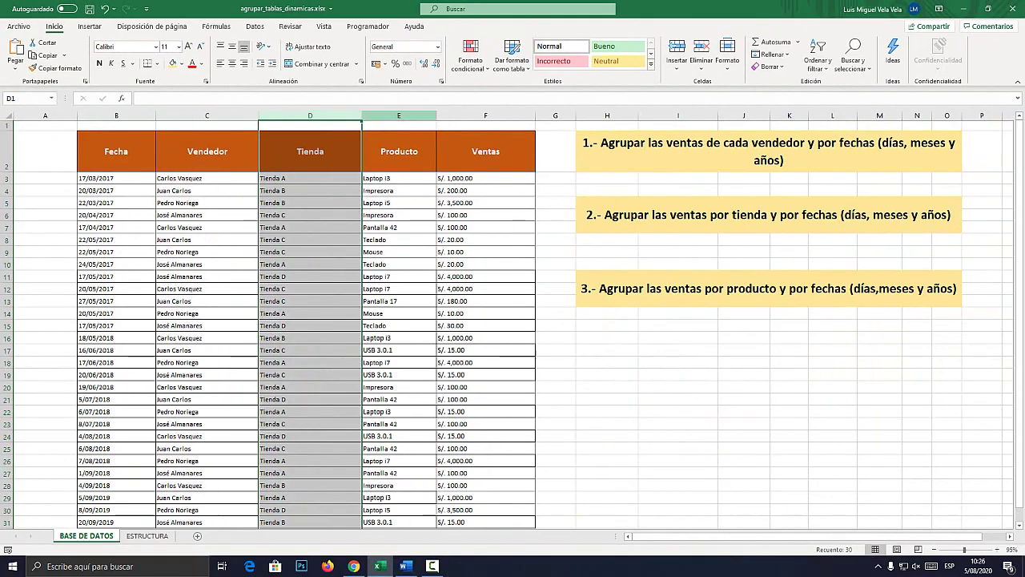
{"action": "left_click", "coordinate": [399, 115]}
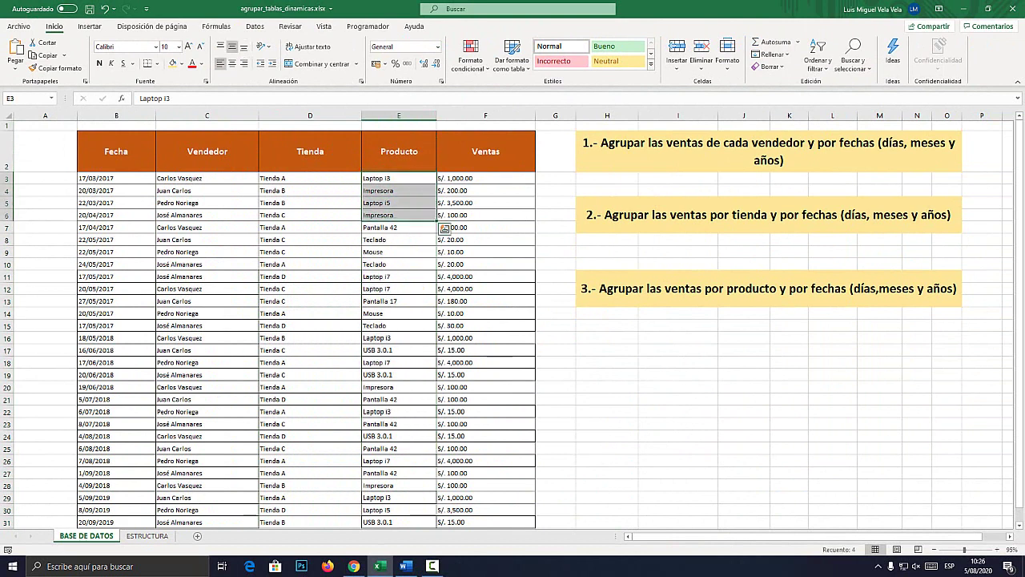
{"action": "left_click_drag", "start_coordinate": [399, 178], "coordinate": [485, 214]}
- Inspect the Ventas amounts and the first task heading up close
{"action": "left_click", "coordinate": [485, 178]}
{"action": "key", "text": "super+plus"}
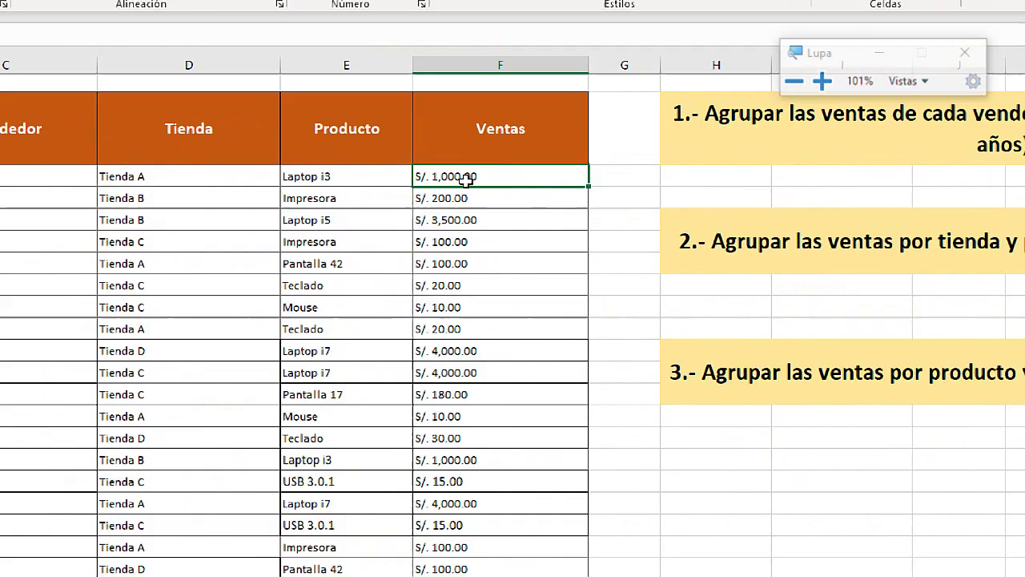
{"action": "key", "text": "super+Escape"}
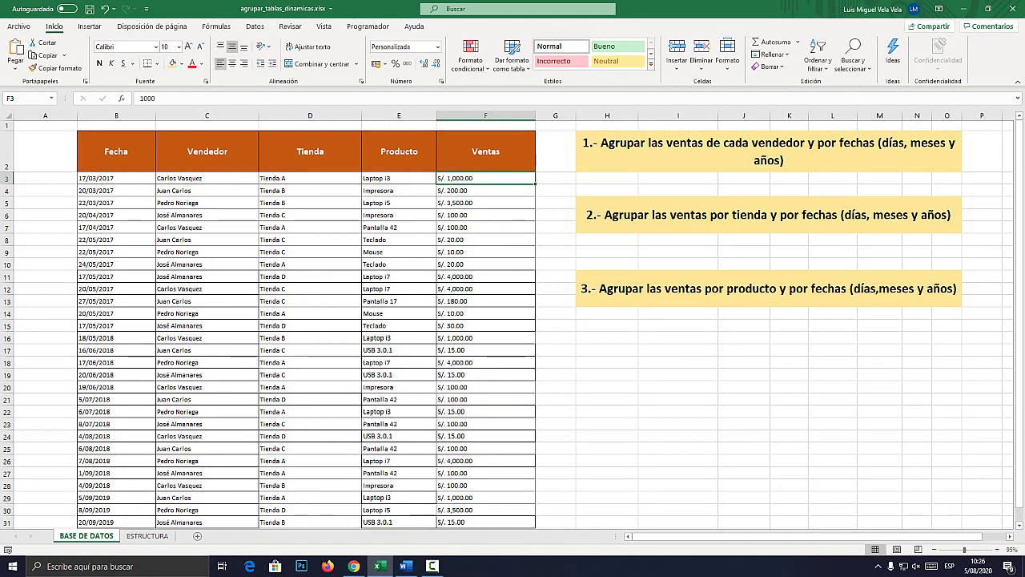
{"action": "left_click", "coordinate": [768, 150]}
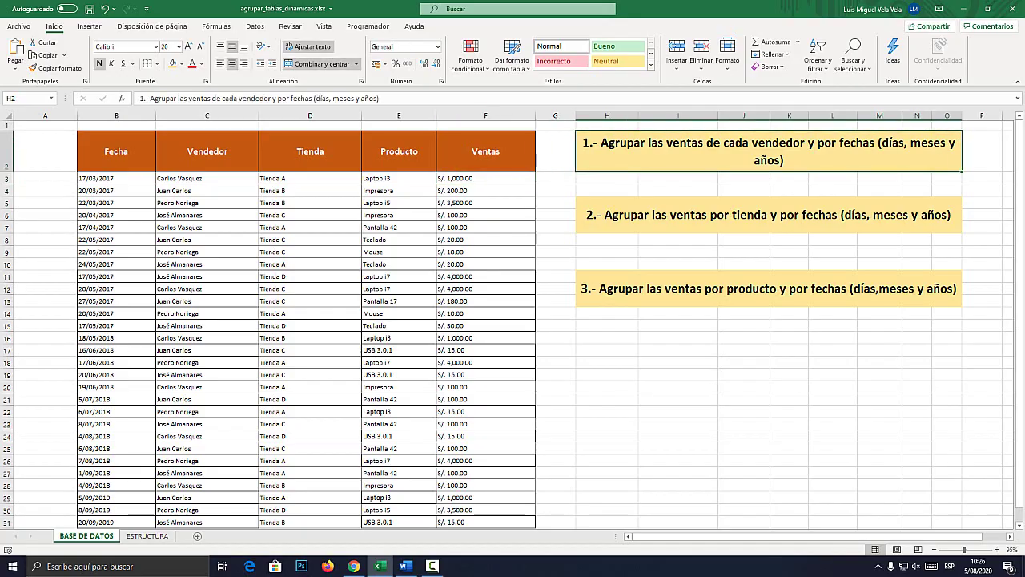
{"action": "key", "text": "super+plus"}
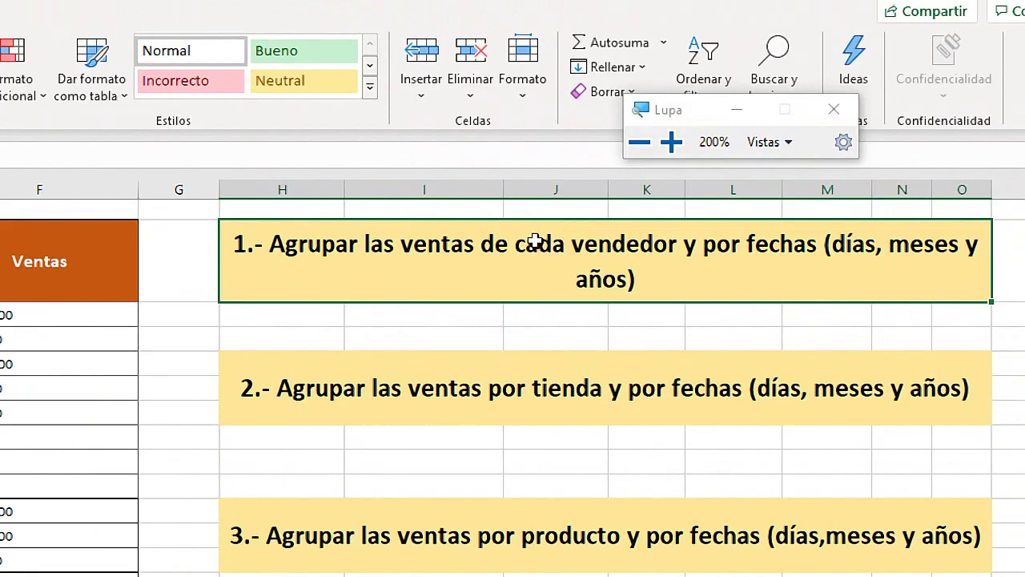
{"action": "key", "text": "super+Escape"}
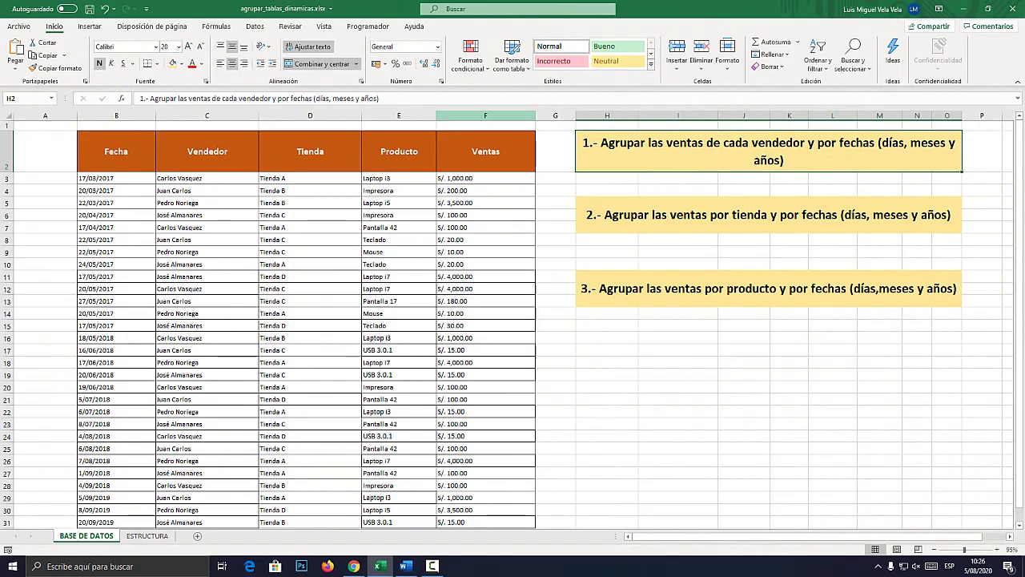
- Fill the Ventas, Vendedor and Fecha columns light green
{"action": "left_click", "coordinate": [485, 116]}
{"action": "left_click", "coordinate": [182, 64]}
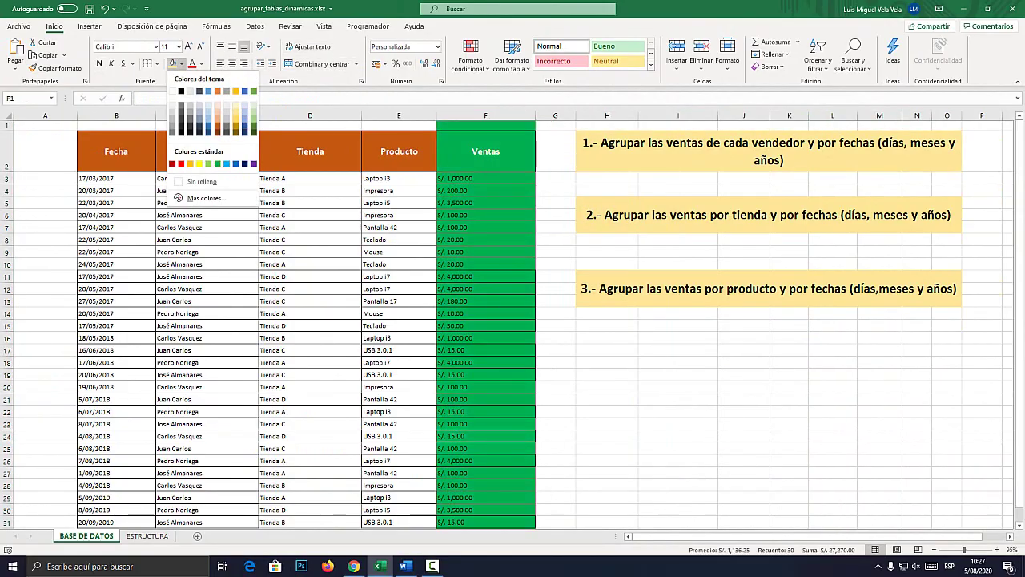
{"action": "left_click", "coordinate": [254, 110]}
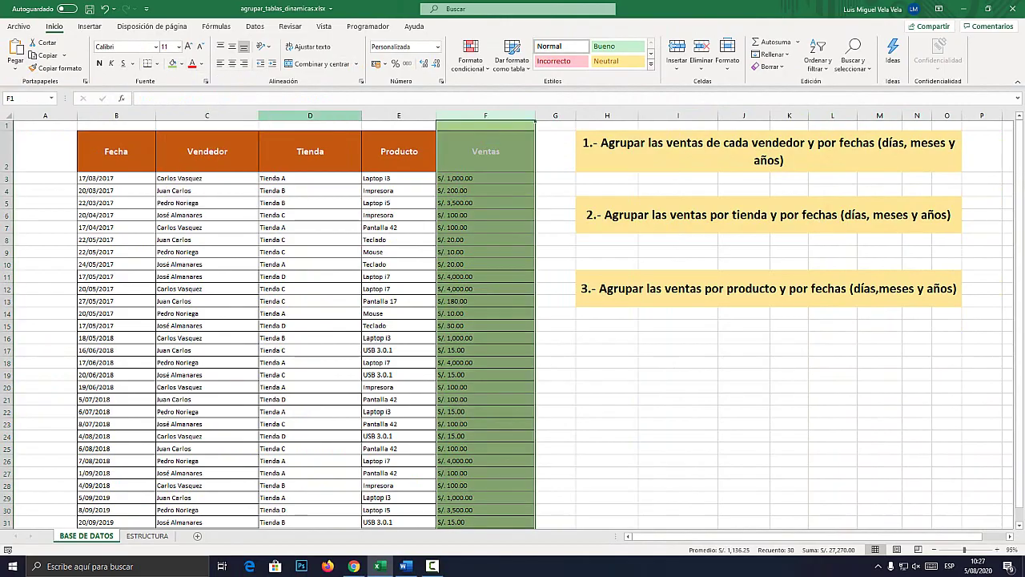
{"action": "left_click", "coordinate": [206, 115]}
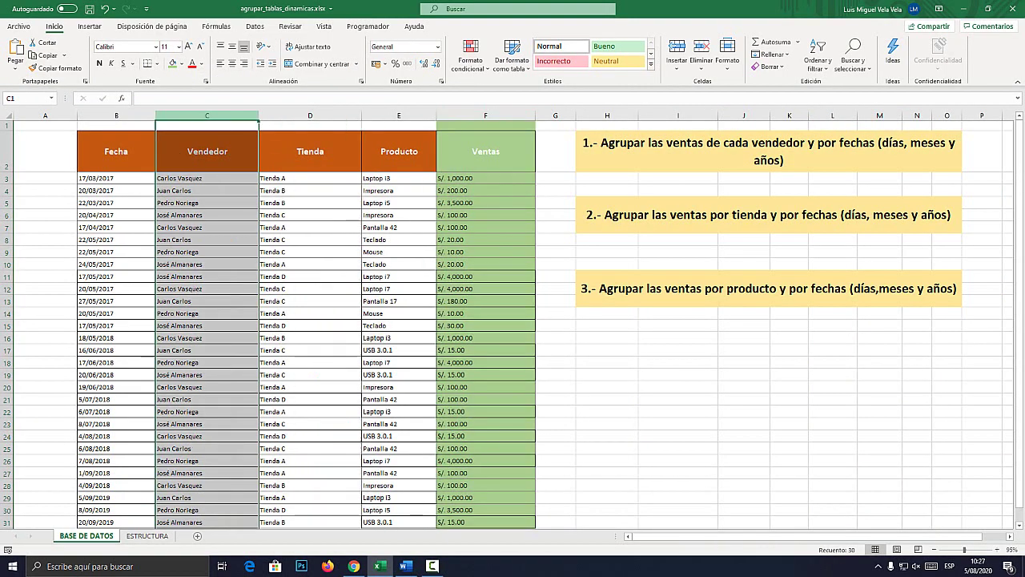
{"action": "left_click", "coordinate": [172, 63]}
{"action": "left_click", "coordinate": [116, 115]}
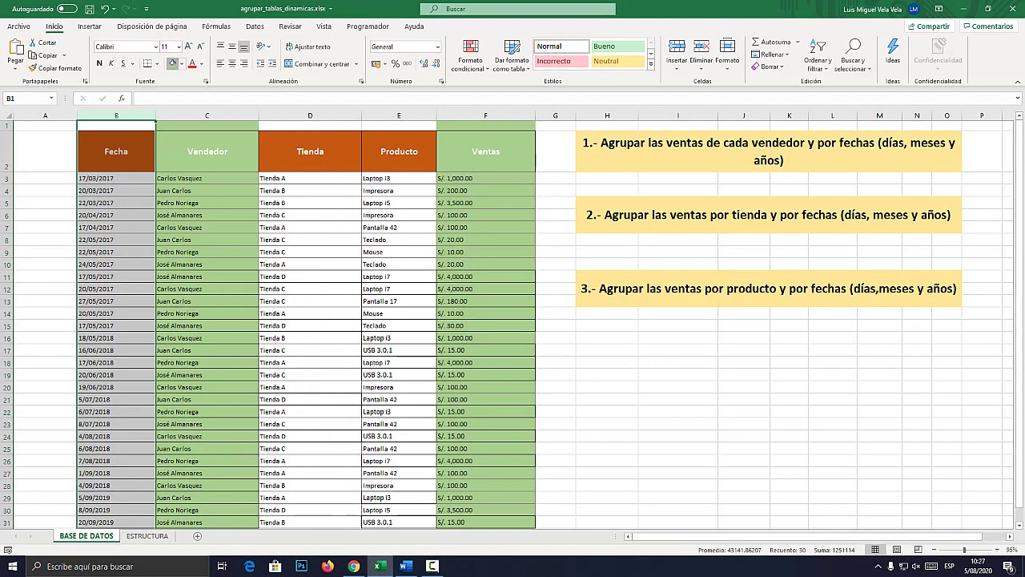
{"action": "left_click", "coordinate": [172, 64]}
{"action": "left_click", "coordinate": [677, 386]}
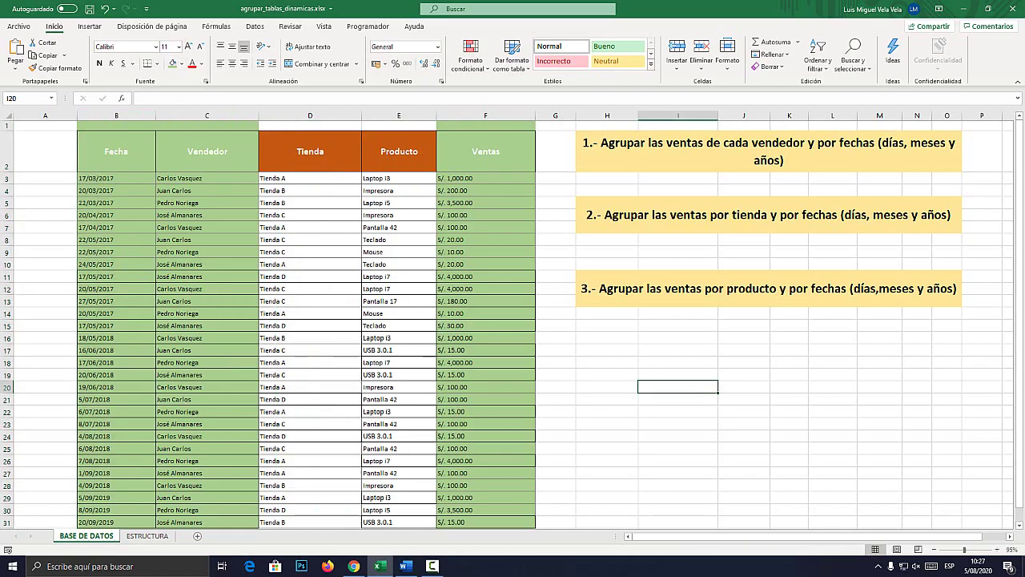
- Undo the light green column fills
{"action": "left_click", "coordinate": [116, 115]}
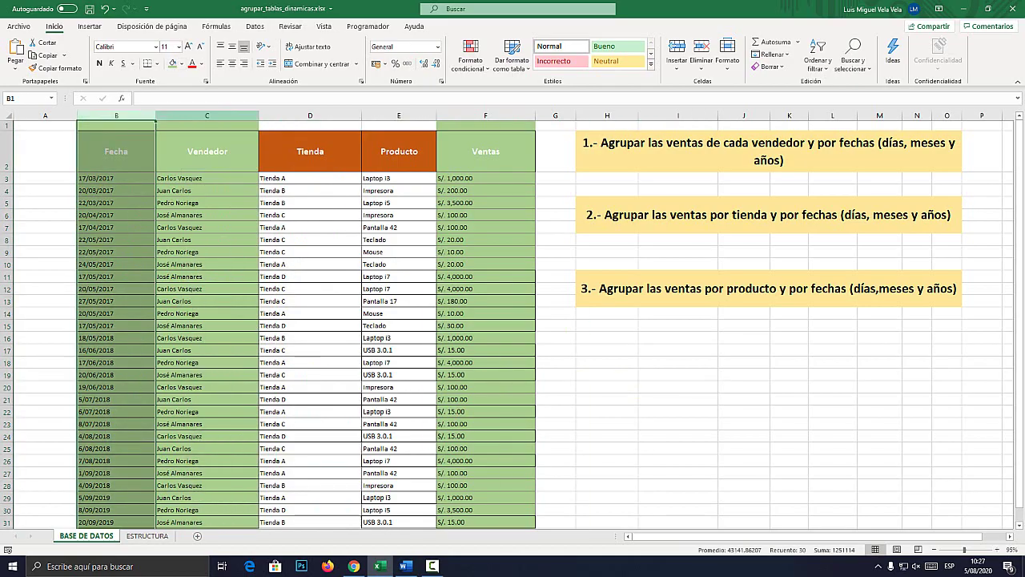
{"action": "left_click", "coordinate": [207, 115]}
{"action": "key", "text": "ctrl+z"}
{"action": "key", "text": "ctrl+z"}
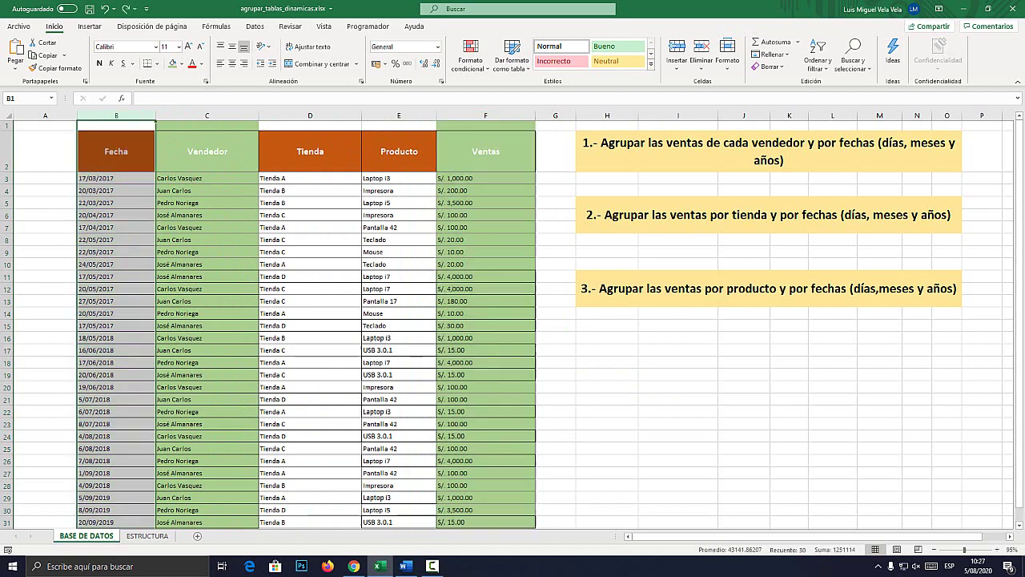
{"action": "key", "text": "ctrl+z"}
{"action": "key", "text": "ctrl+z"}
{"action": "key", "text": "ctrl+z"}
{"action": "left_click", "coordinate": [607, 398]}
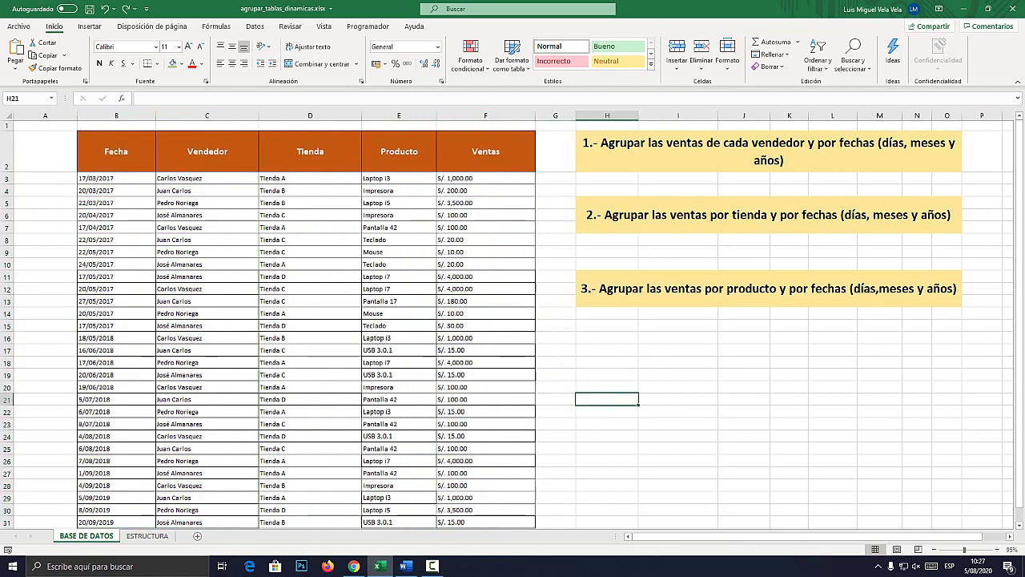
{"action": "scroll", "coordinate": [512, 321], "scroll_direction": "down", "scroll_amount": 10}
{"action": "scroll", "coordinate": [512, 320], "scroll_direction": "up", "scroll_amount": 10}
- Select the sales table B2:F31 and start a new pivot table from it
{"action": "left_click", "coordinate": [116, 151]}
{"action": "left_click_drag", "start_coordinate": [117, 152], "coordinate": [535, 473]}
{"action": "scroll", "coordinate": [535, 472], "scroll_direction": "up", "scroll_amount": 1}
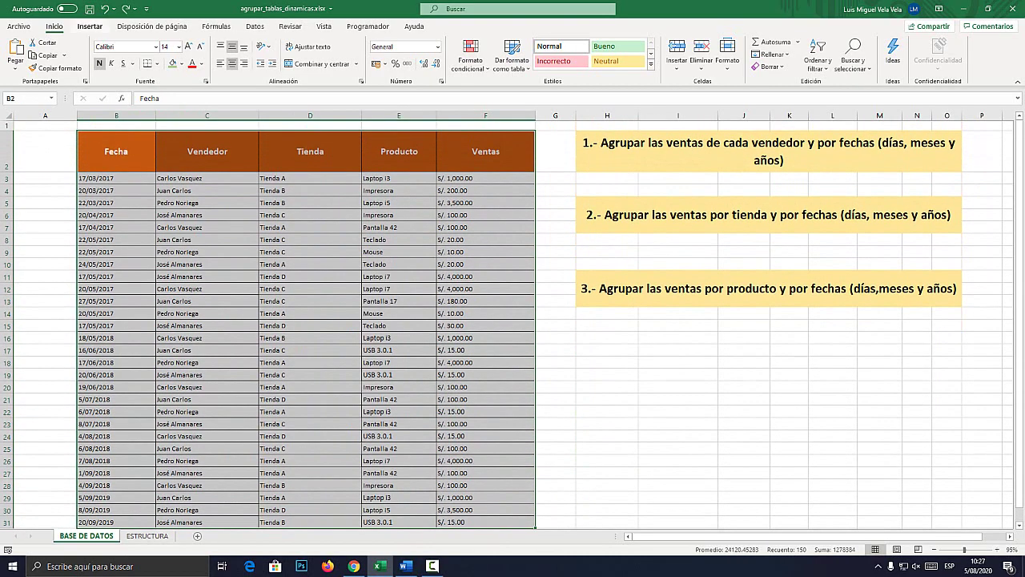
{"action": "key", "text": "super+plus"}
{"action": "left_click", "coordinate": [90, 26]}
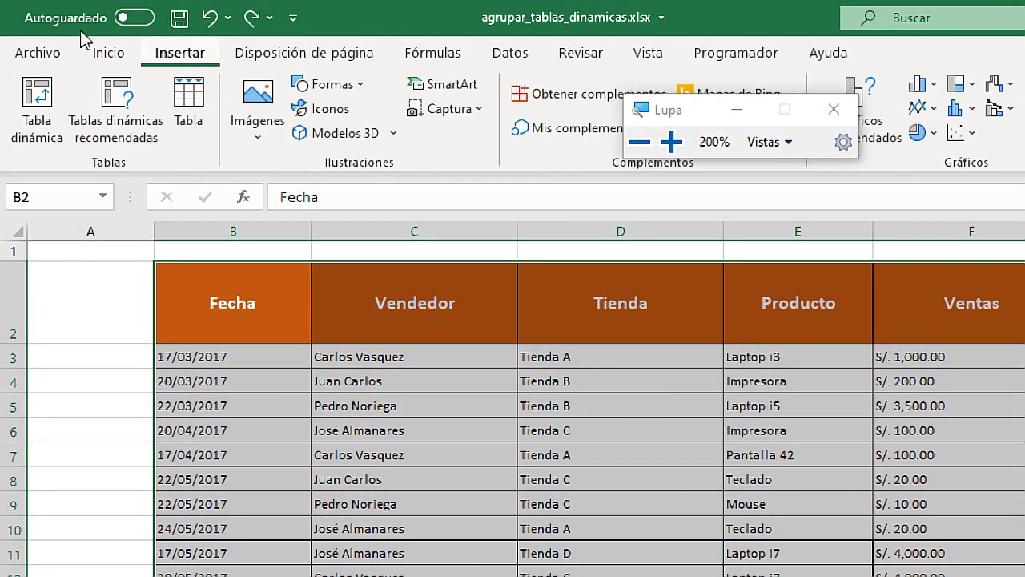
{"action": "left_click", "coordinate": [41, 99]}
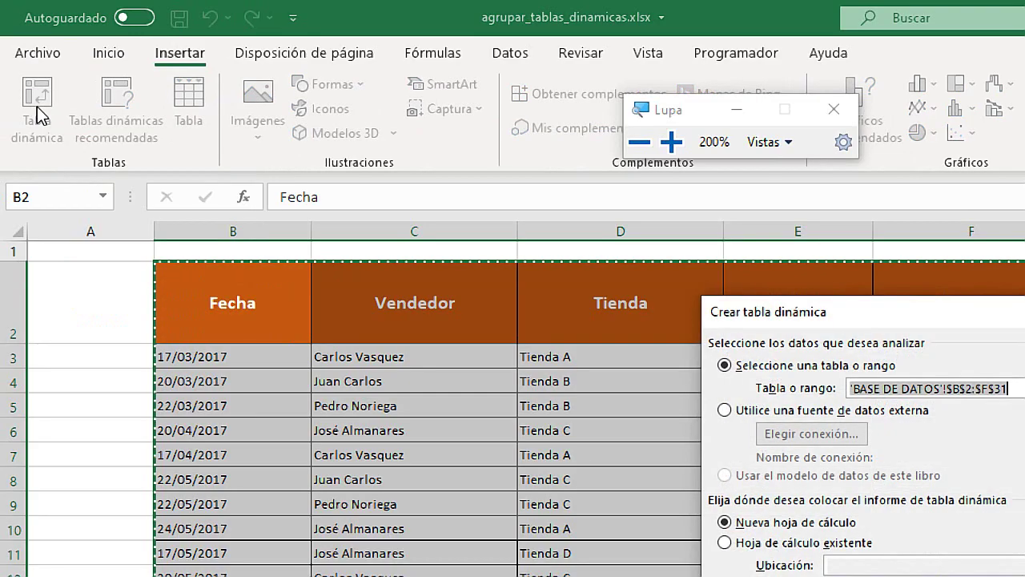
{"action": "key", "text": "super+Escape"}
- Set the pivot table output to the existing sheet at cell H16
{"action": "left_click_drag", "start_coordinate": [384, 156], "coordinate": [366, 135]}
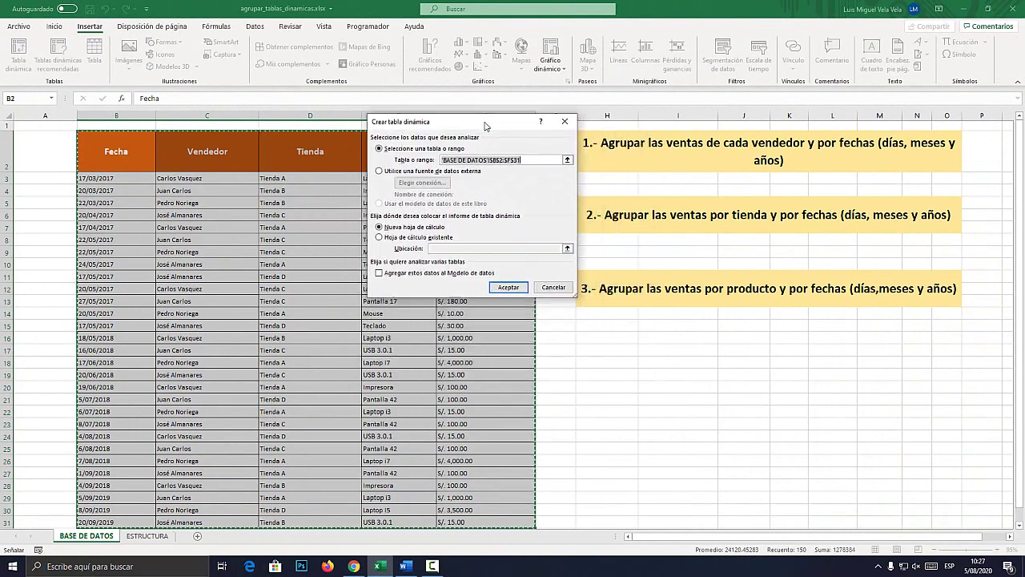
{"action": "key", "text": "super+plus"}
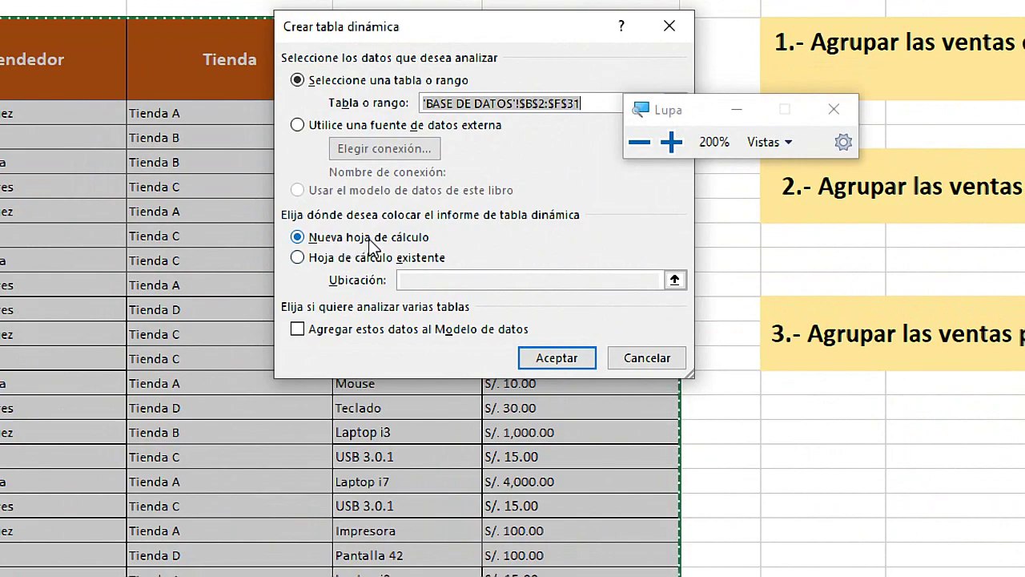
{"action": "key", "text": "super+Escape"}
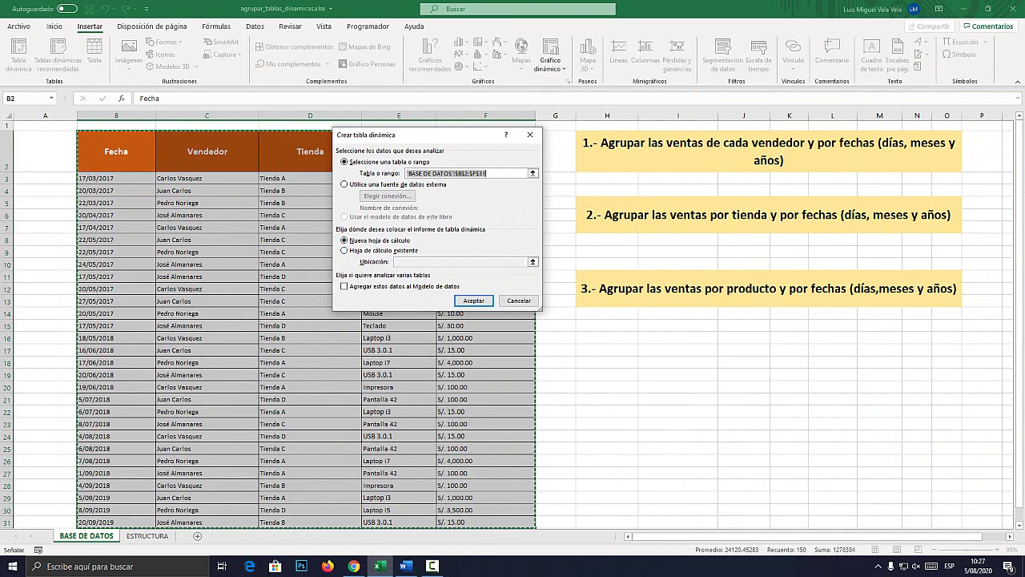
{"action": "key", "text": "super+plus"}
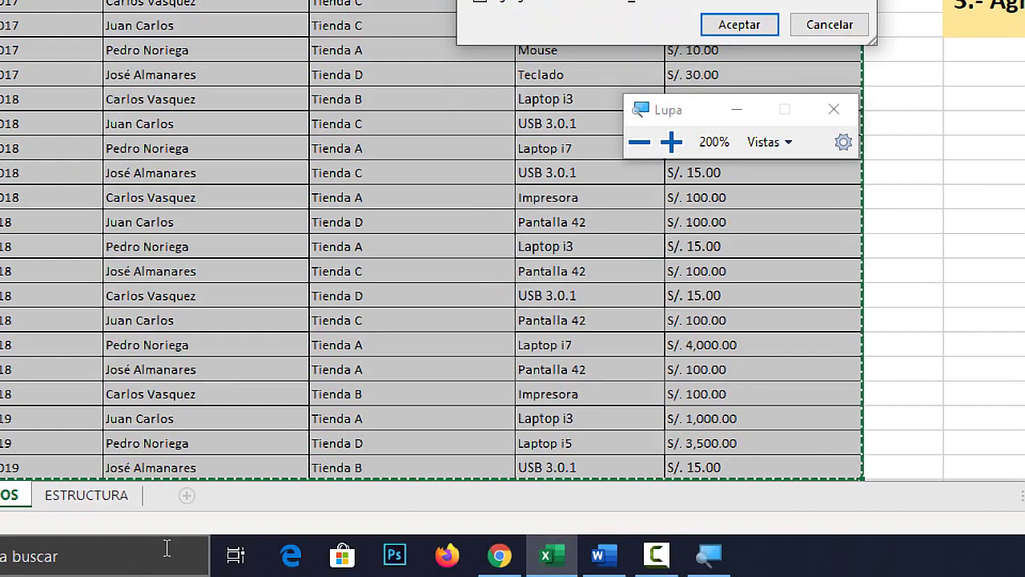
{"action": "key", "text": "super+Escape"}
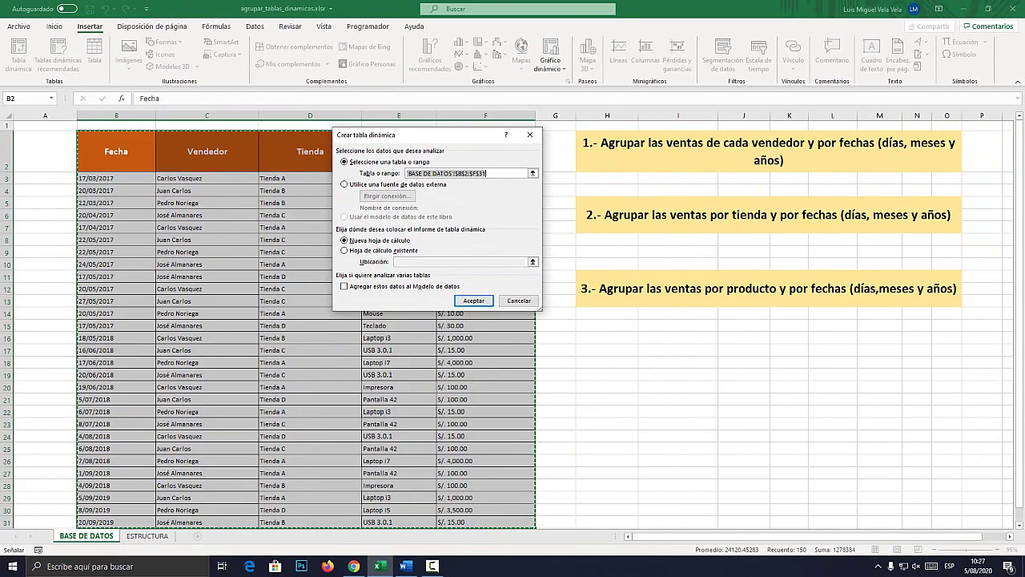
{"action": "key", "text": "super+plus"}
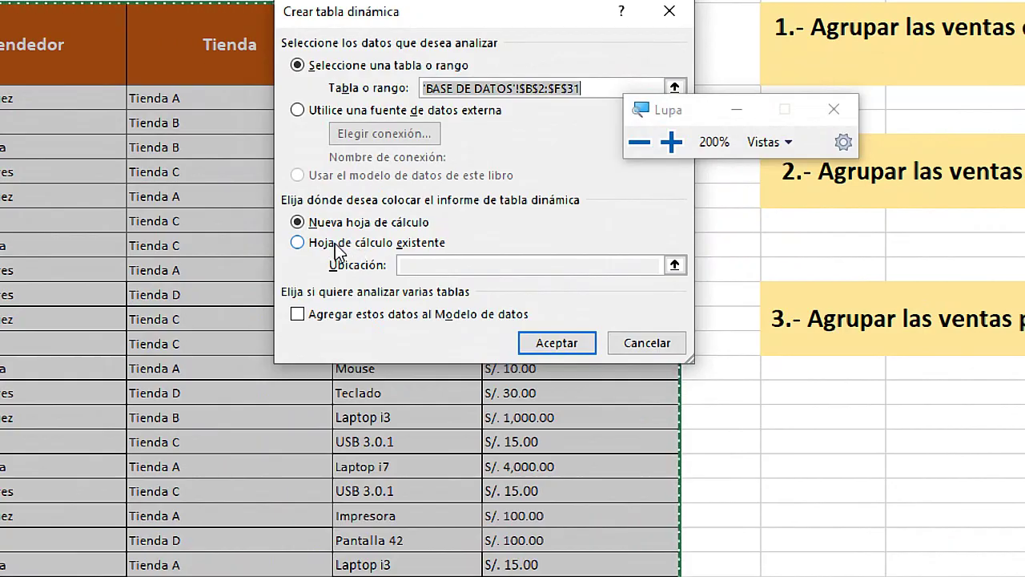
{"action": "left_click", "coordinate": [314, 244]}
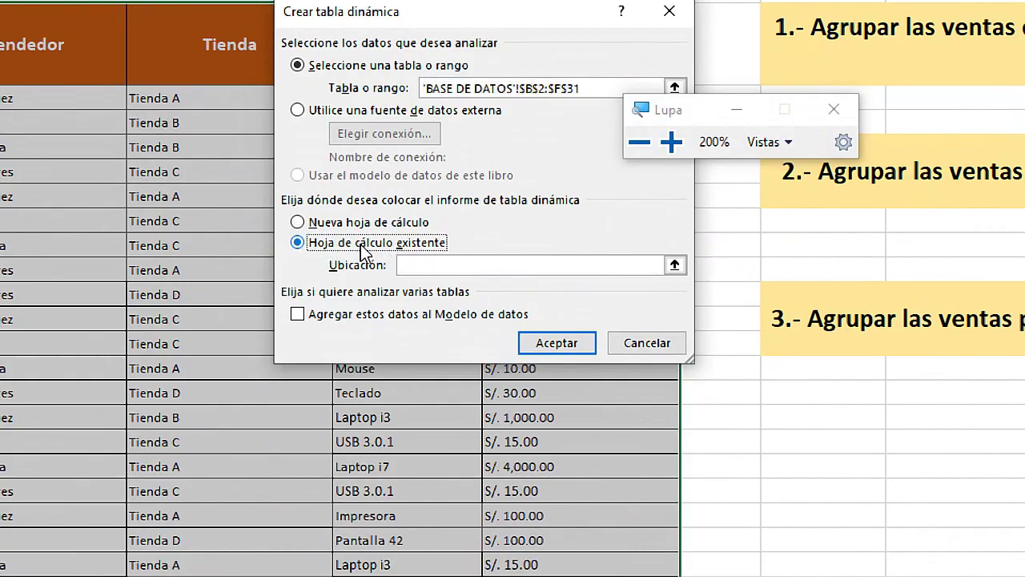
{"action": "key", "text": "super+Escape"}
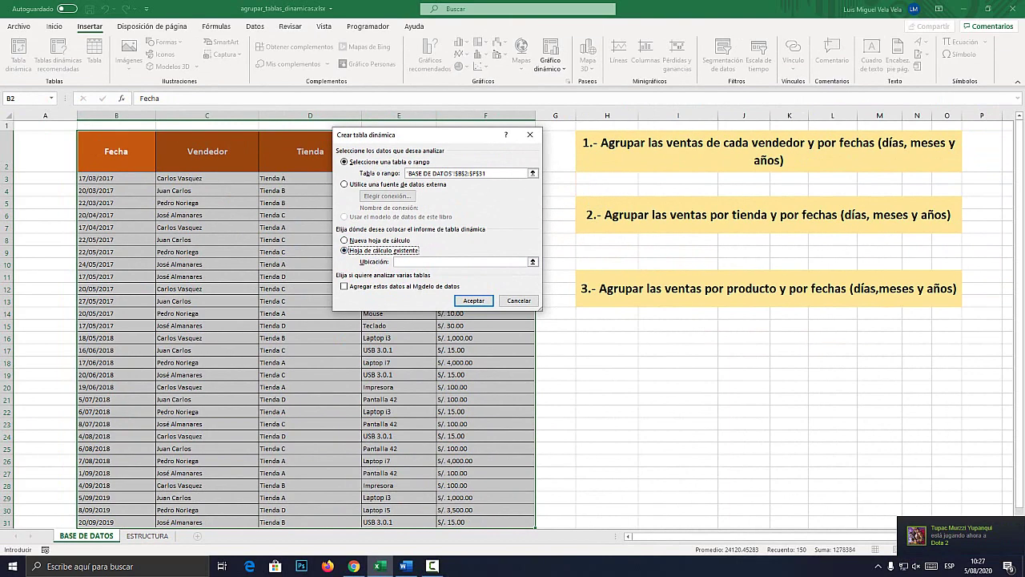
{"action": "key", "text": "super+plus"}
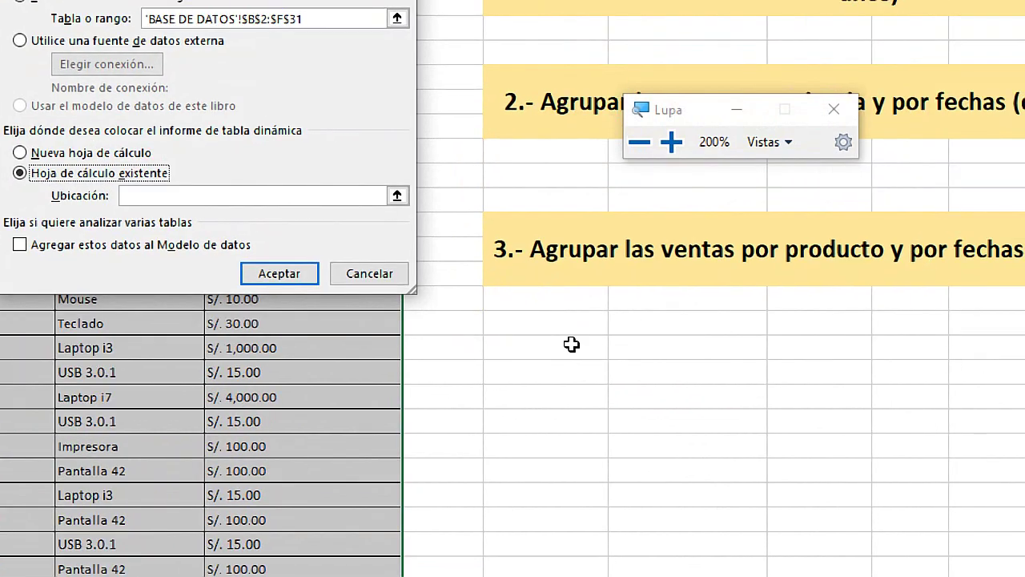
{"action": "left_click", "coordinate": [549, 343]}
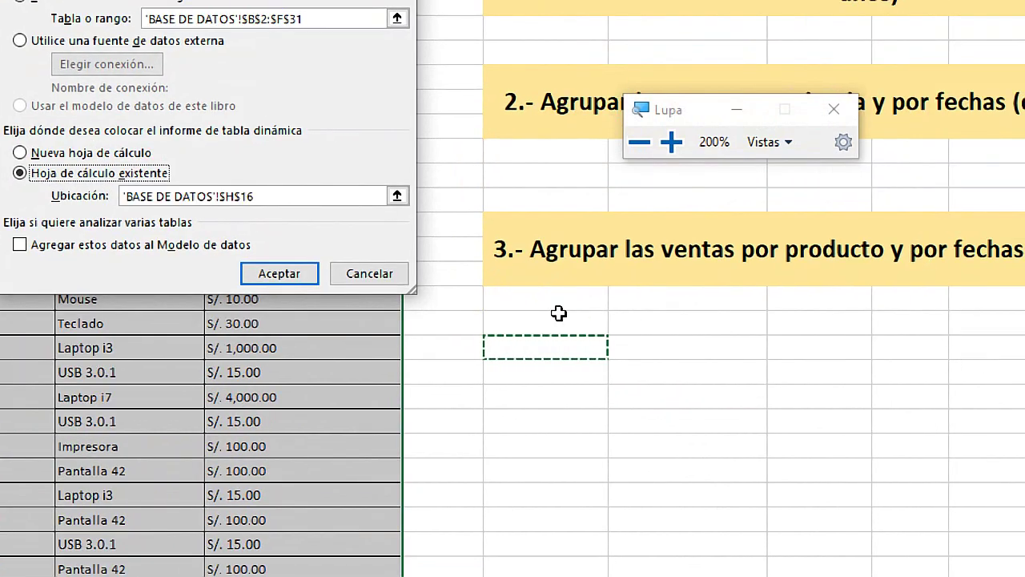
{"action": "key", "text": "super+Escape"}
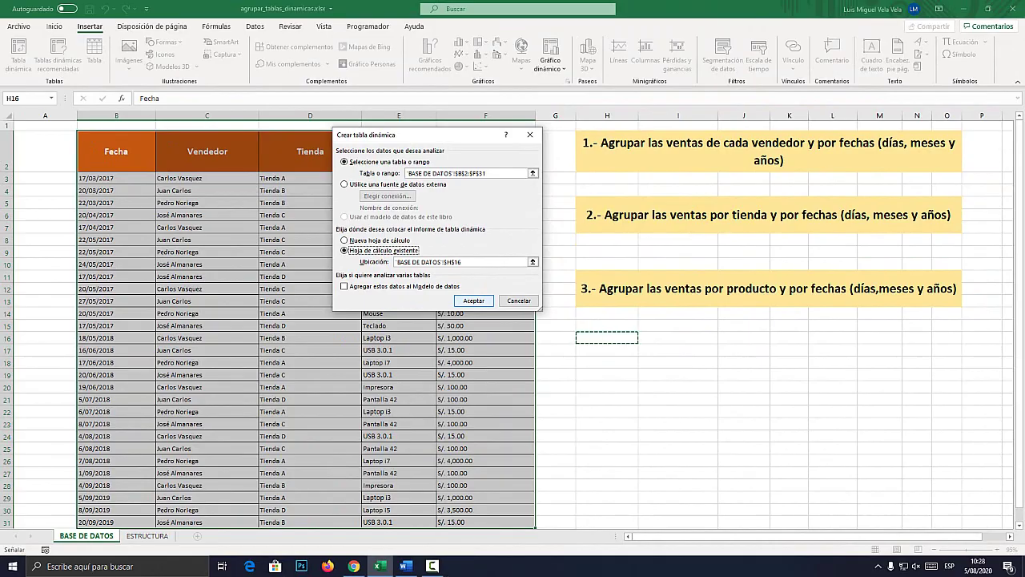
- Confirm the dialog, inserting empty pivot table TablaDinámica2 at H16 with fields Fecha, Vendedor, Tienda, Producto, Ventas
{"action": "left_click", "coordinate": [474, 301]}
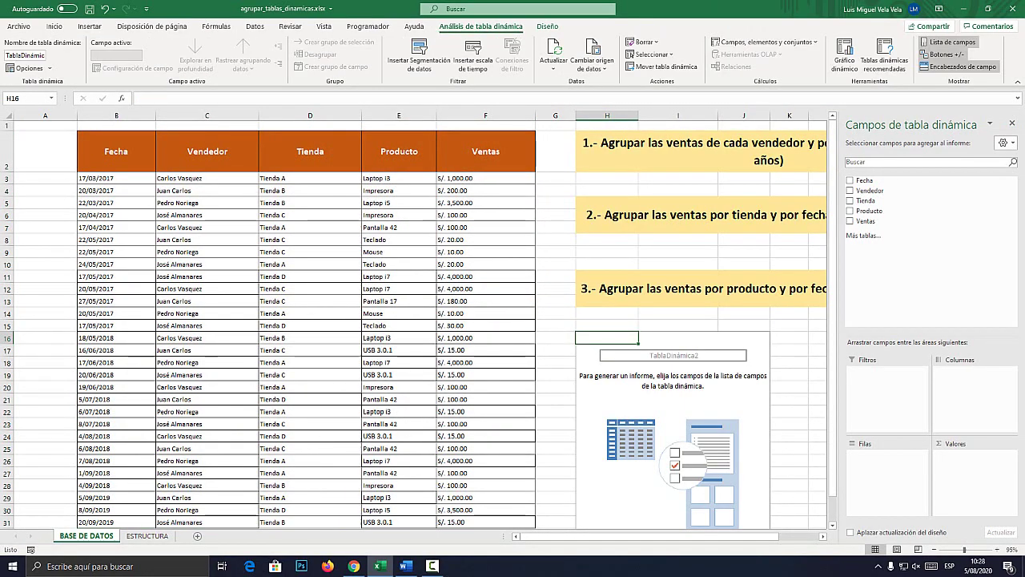
{"action": "scroll", "coordinate": [416, 320], "scroll_direction": "down", "scroll_amount": 2}
{"action": "key", "text": "super+plus"}
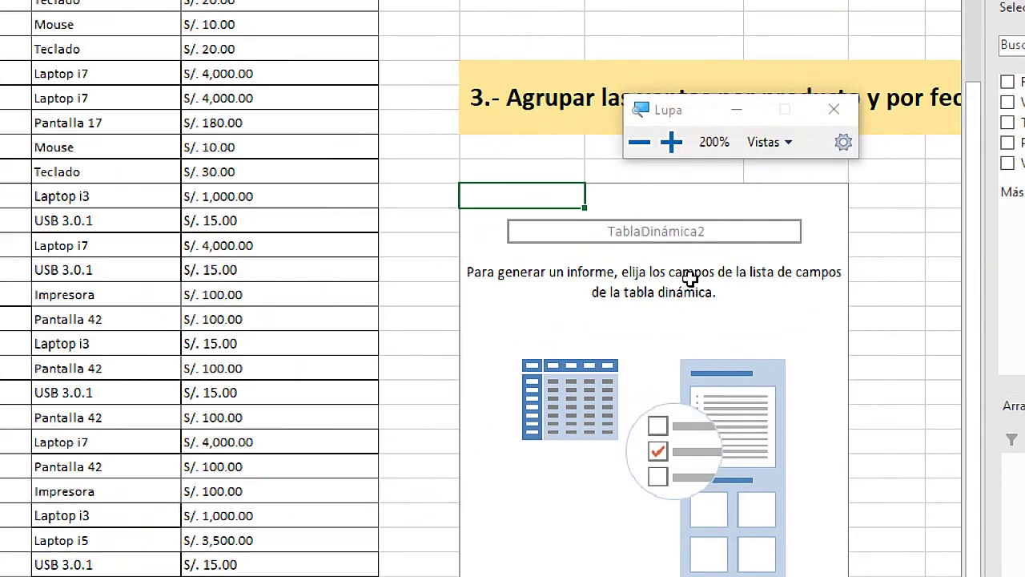
{"action": "key", "text": "super+Escape"}
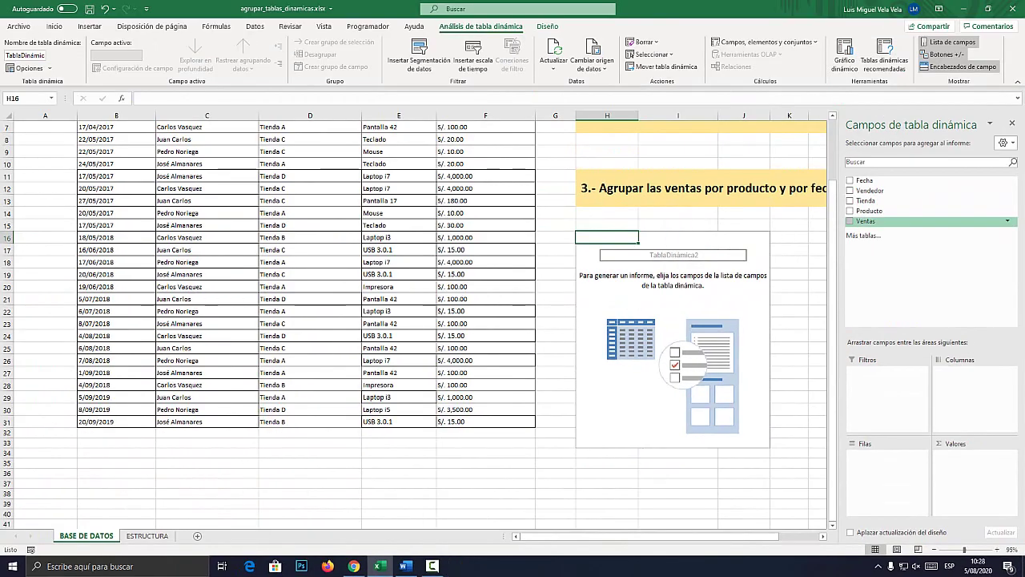
{"action": "key", "text": "super+plus"}
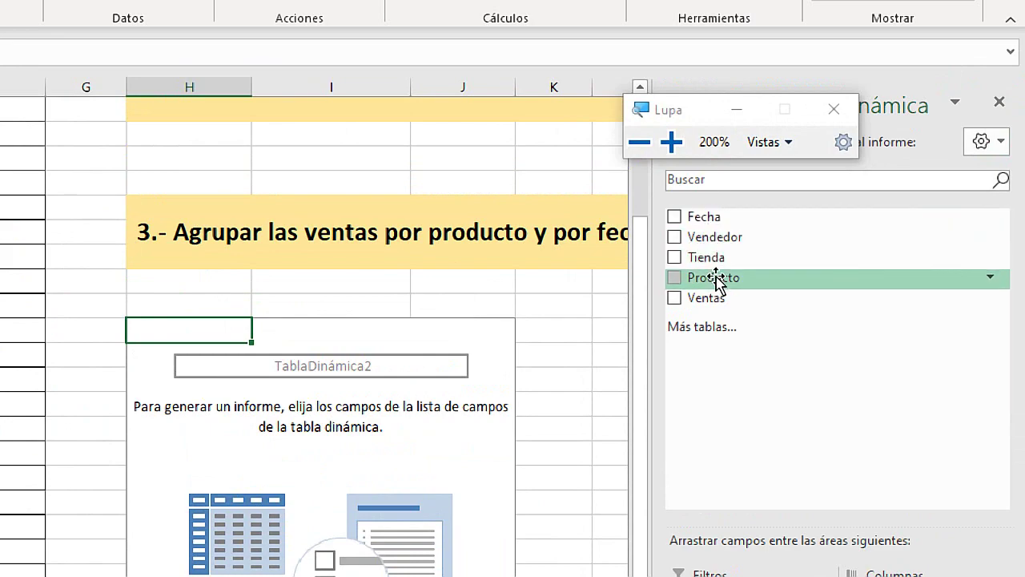
{"action": "key", "text": "super+Escape"}
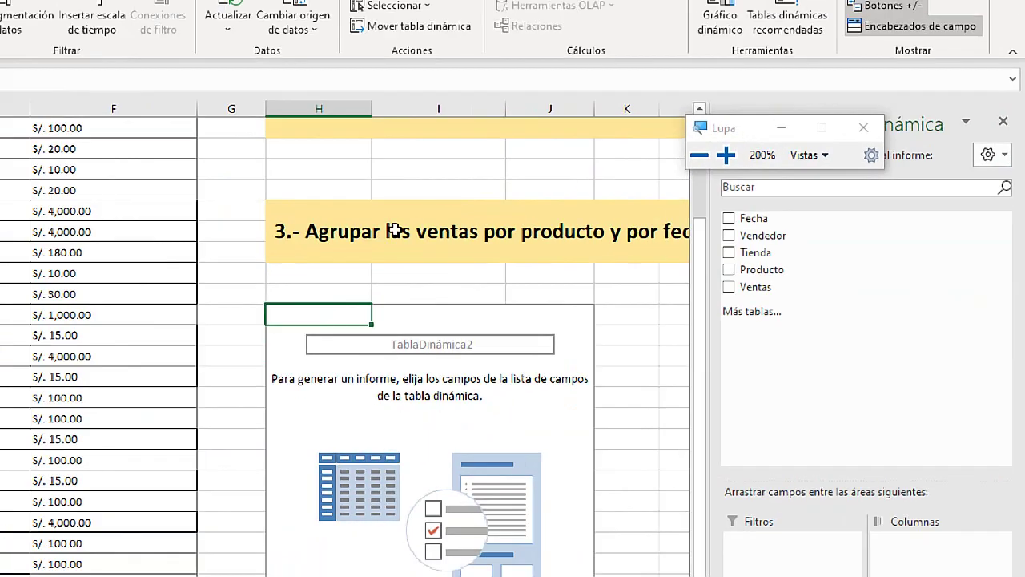
{"action": "key", "text": "super+plus"}
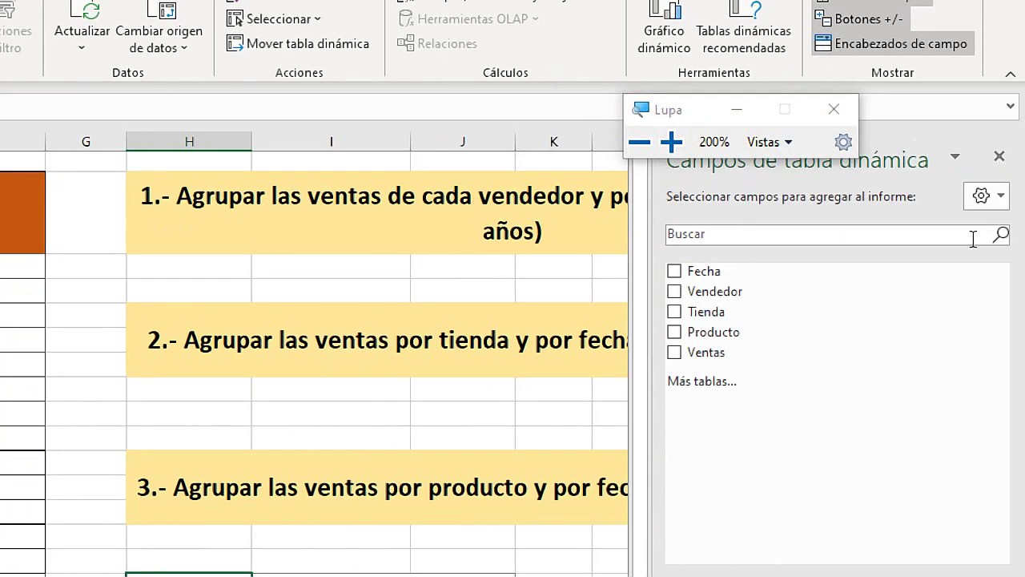
{"action": "key", "text": "super+Escape"}
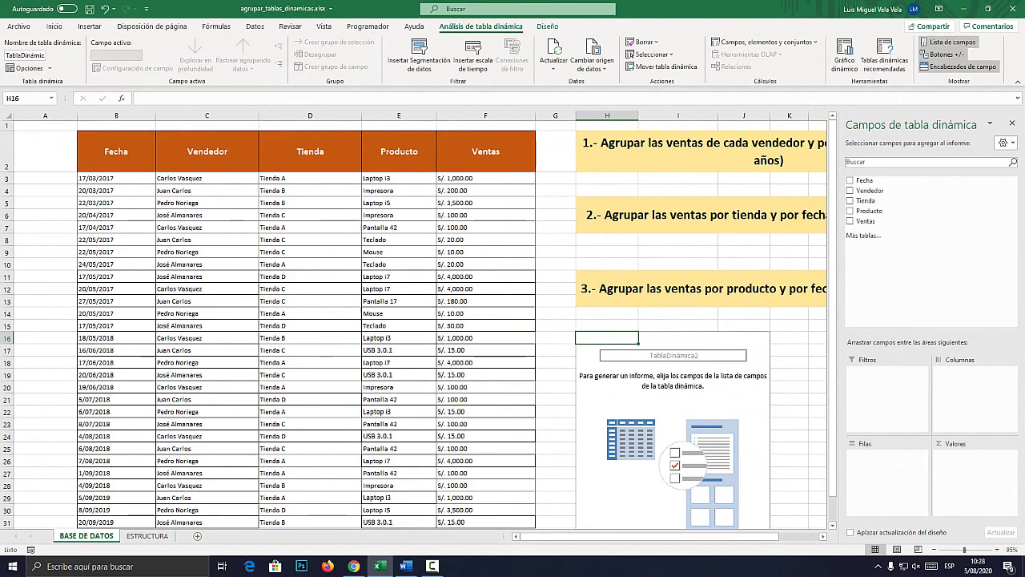
{"action": "key", "text": "super+plus"}
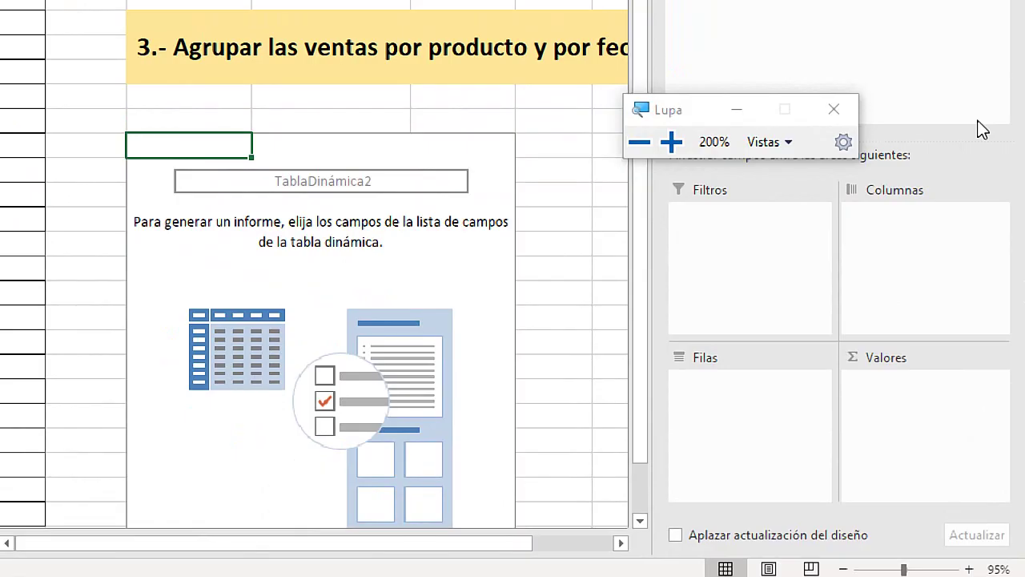
{"action": "key", "text": "super+Escape"}
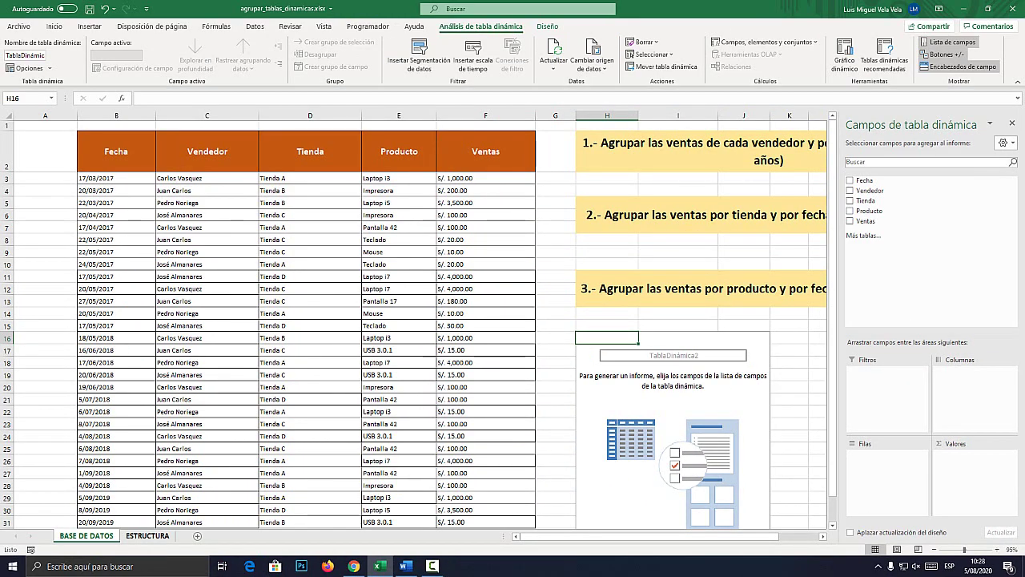
{"action": "key", "text": "super+plus"}
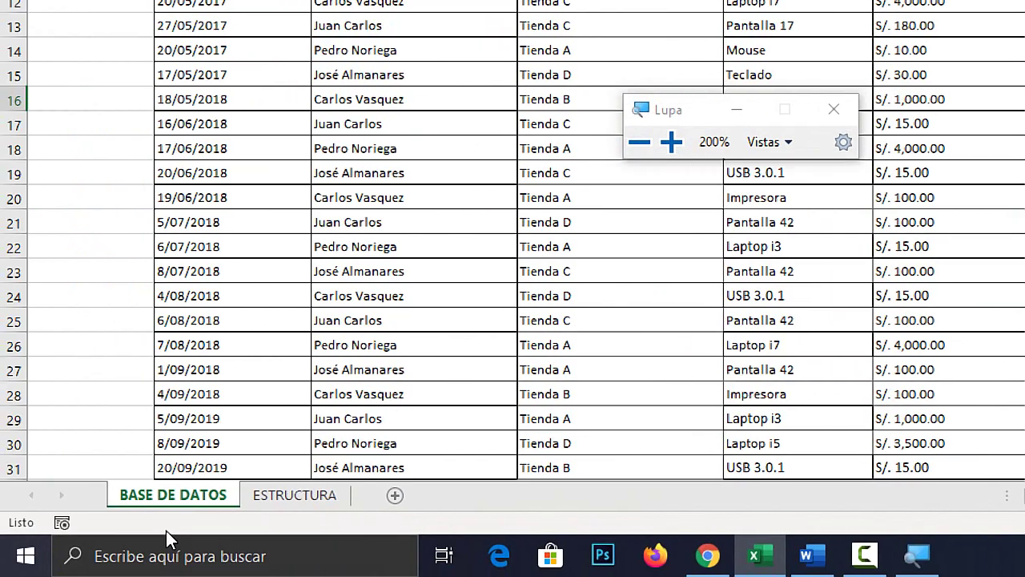
- Look at the first COLUMNA shape on the ESTRUCTURA sheet, then return to BASE DE DATOS
{"action": "left_click", "coordinate": [301, 495]}
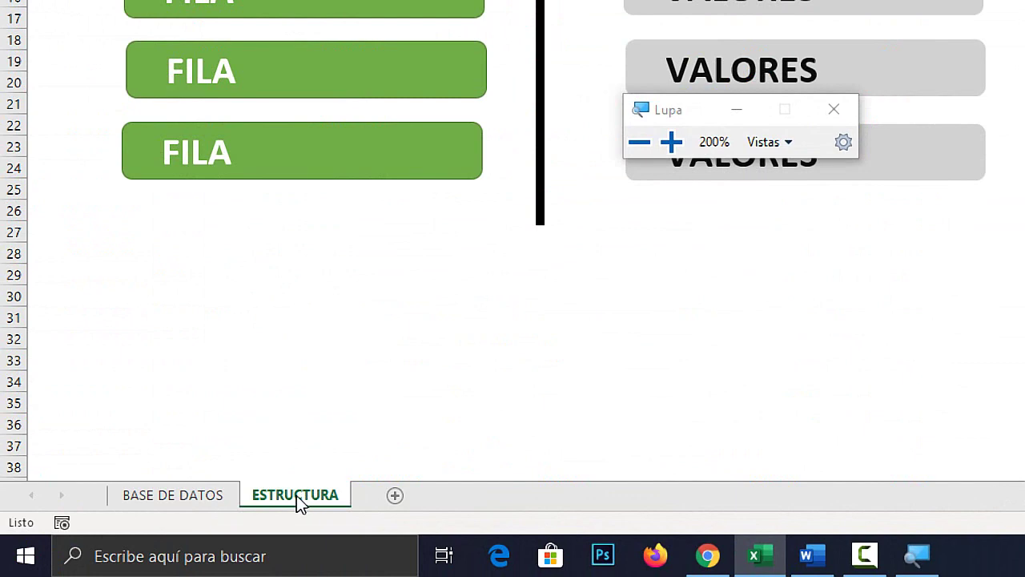
{"action": "key", "text": "super+Escape"}
{"action": "left_click", "coordinate": [403, 156]}
{"action": "left_click", "coordinate": [462, 435]}
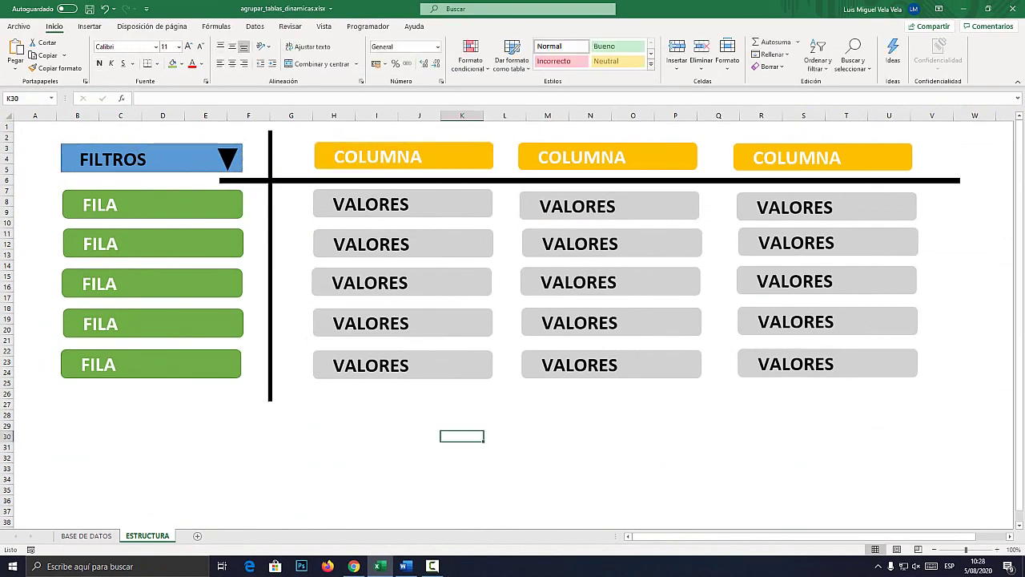
{"action": "left_click", "coordinate": [379, 156]}
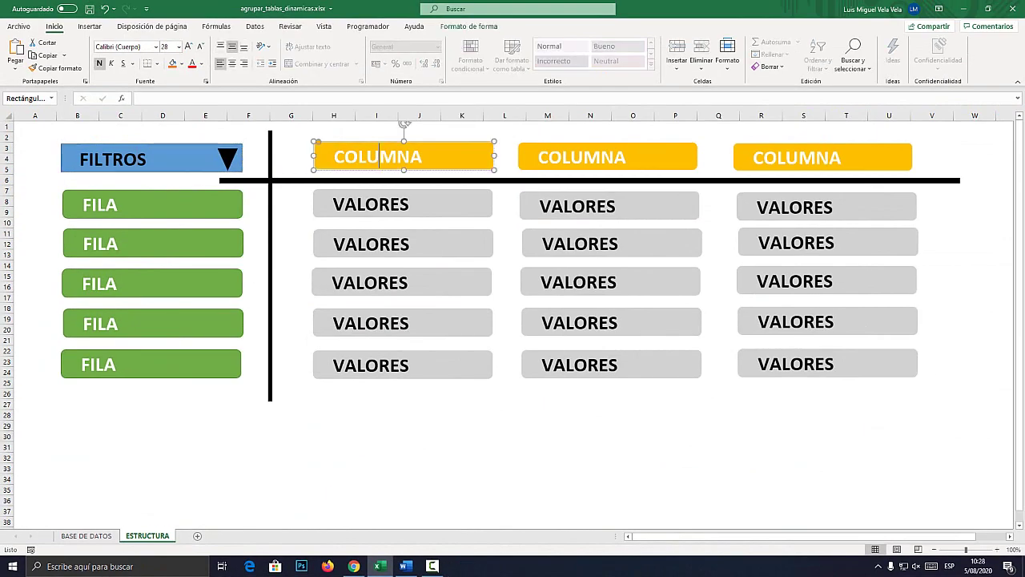
{"action": "left_click", "coordinate": [87, 535]}
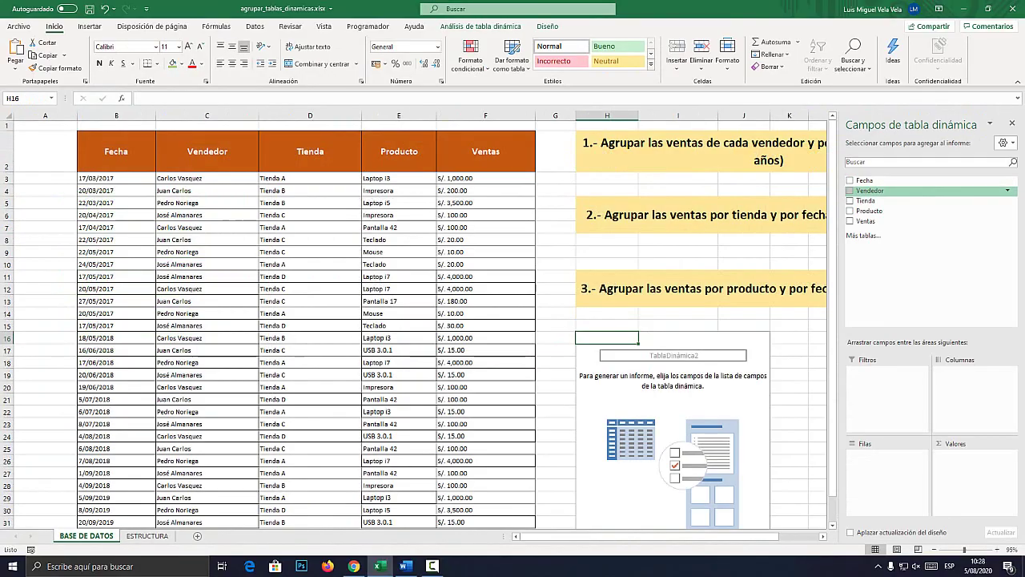
{"action": "key", "text": "super+plus"}
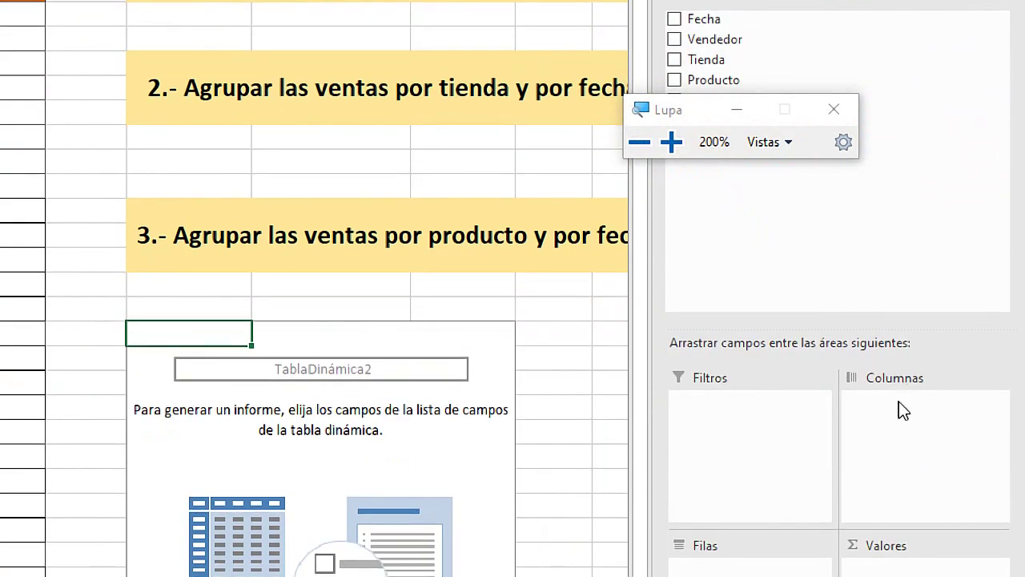
{"action": "key", "text": "super+Escape"}
- Highlight the word COLUMNA in the three ESTRUCTURA diagram shapes, then return to BASE DE DATOS
{"action": "left_click", "coordinate": [147, 535]}
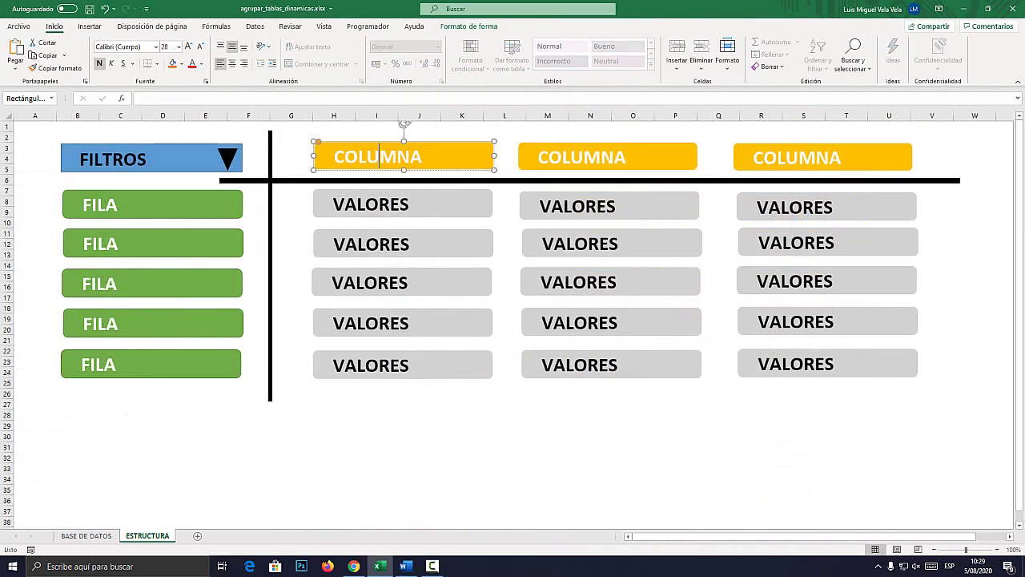
{"action": "key", "text": "super+plus"}
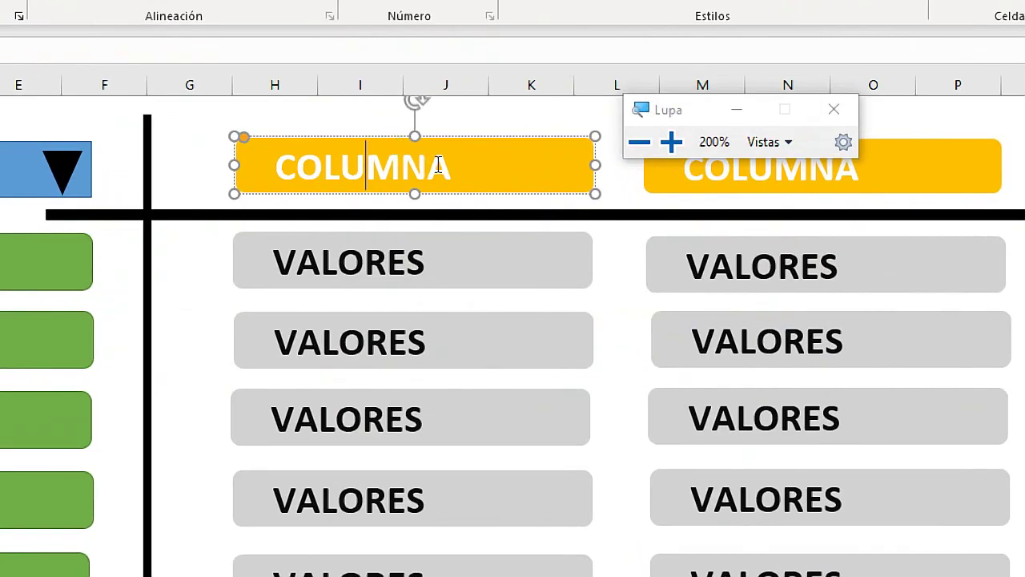
{"action": "double_click", "coordinate": [438, 166]}
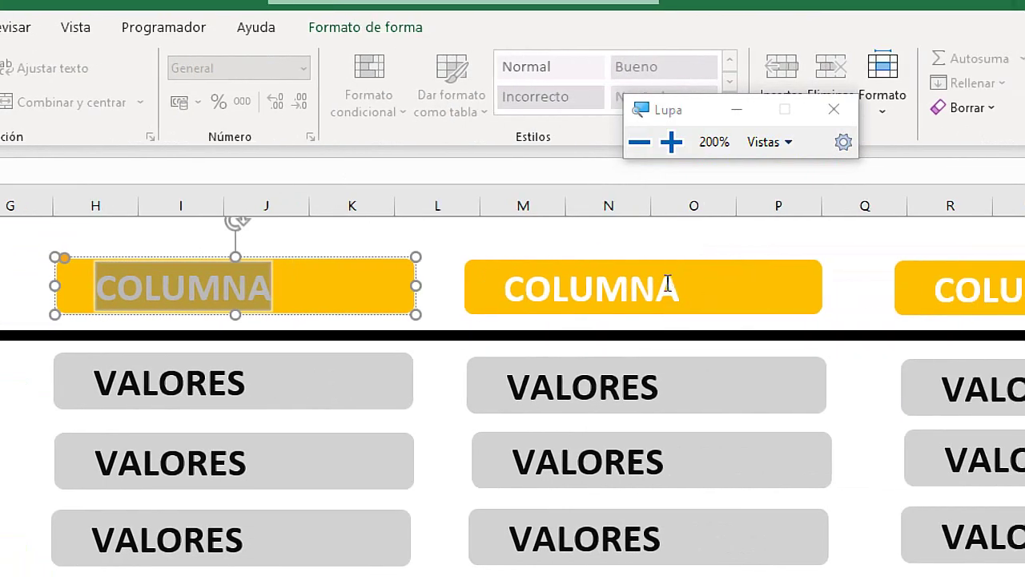
{"action": "double_click", "coordinate": [664, 288]}
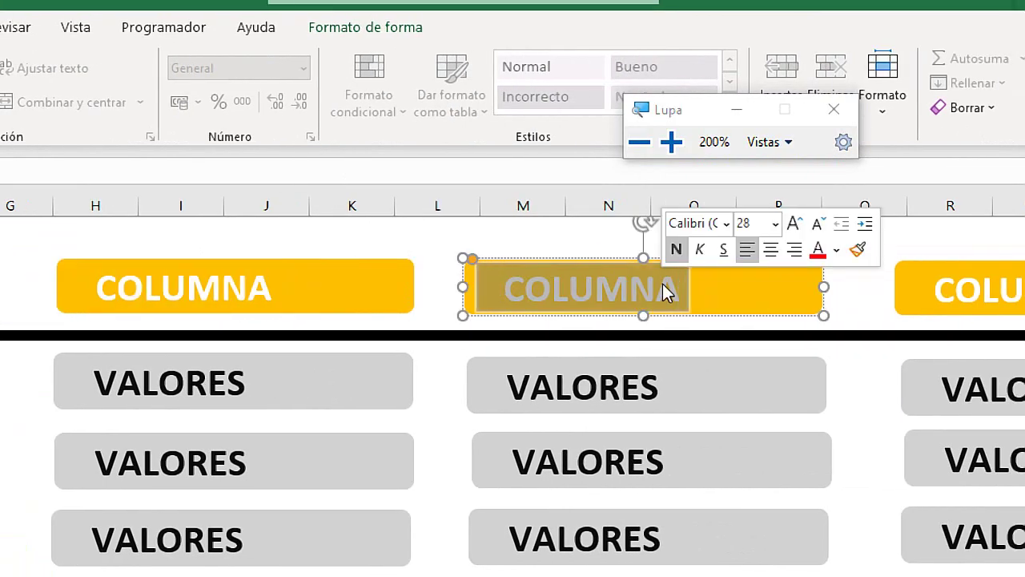
{"action": "left_click", "coordinate": [812, 312]}
{"action": "double_click", "coordinate": [810, 310]}
{"action": "key", "text": "super+Escape"}
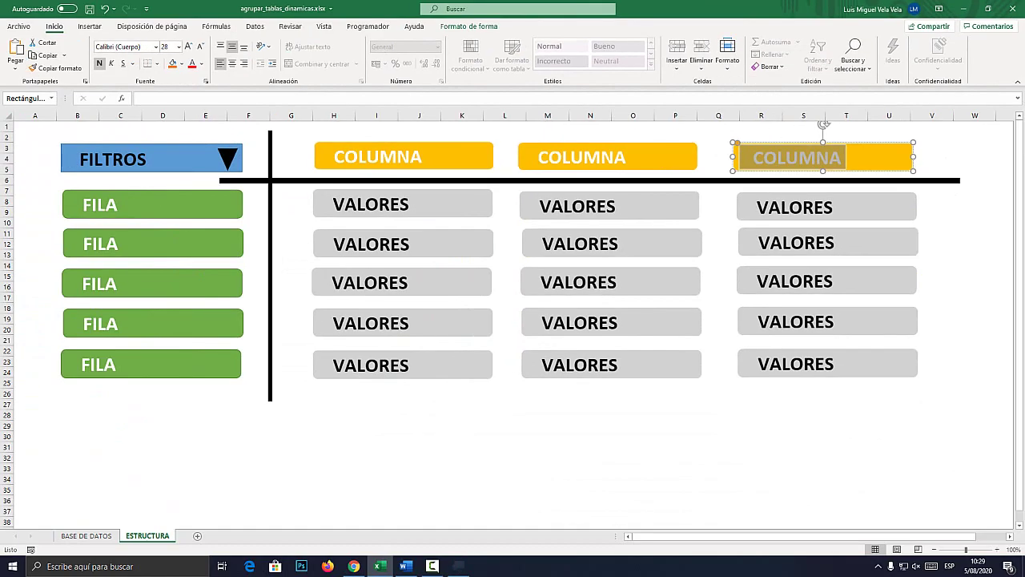
{"action": "left_click", "coordinate": [87, 535]}
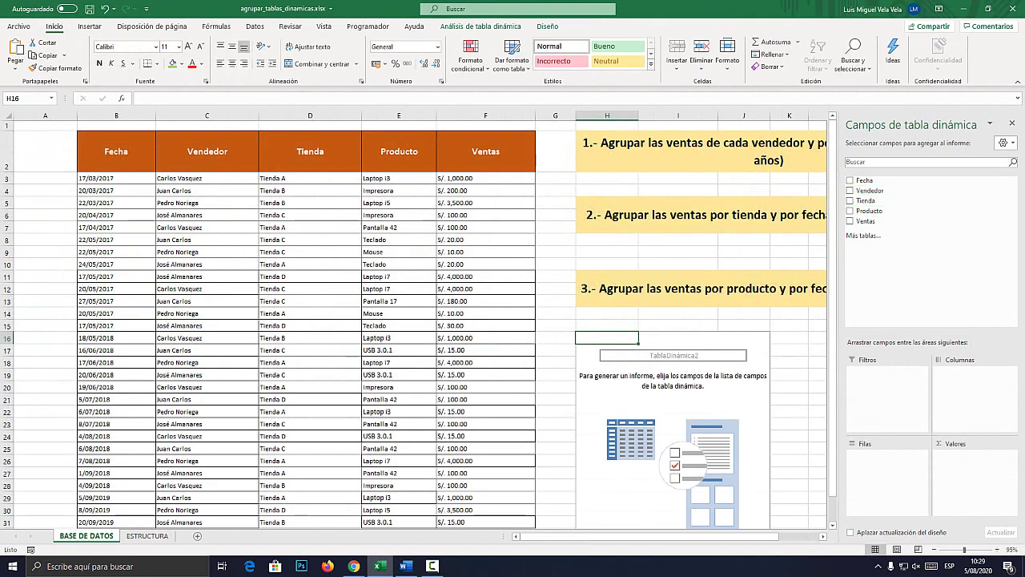
{"action": "key", "text": "super+plus"}
{"action": "key", "text": "super+Escape"}
- Highlight the word FILA in the four row boxes of the ESTRUCTURA diagram
{"action": "key", "text": "ctrl+Page_Down"}
{"action": "left_click", "coordinate": [100, 205]}
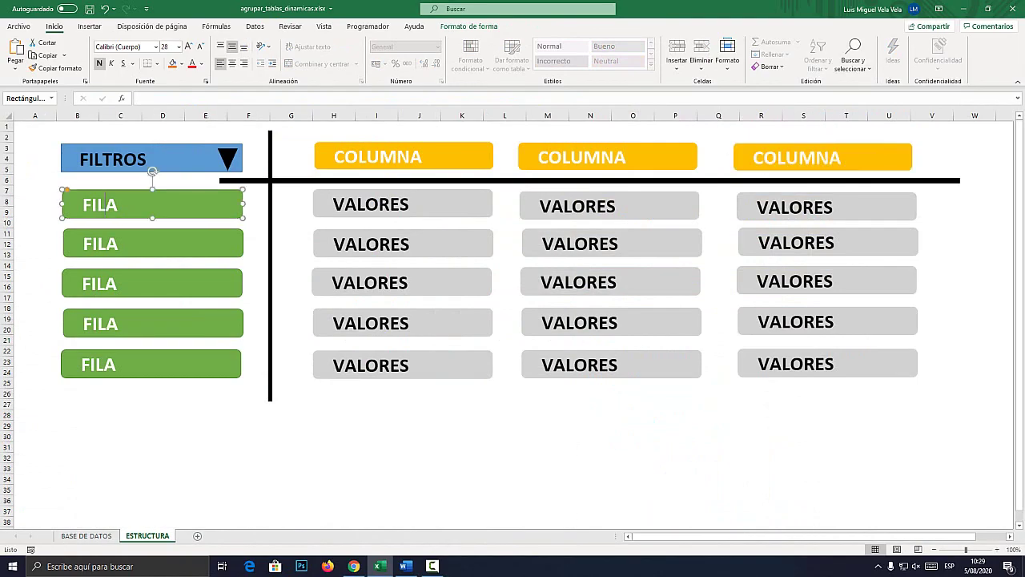
{"action": "key", "text": "super+plus"}
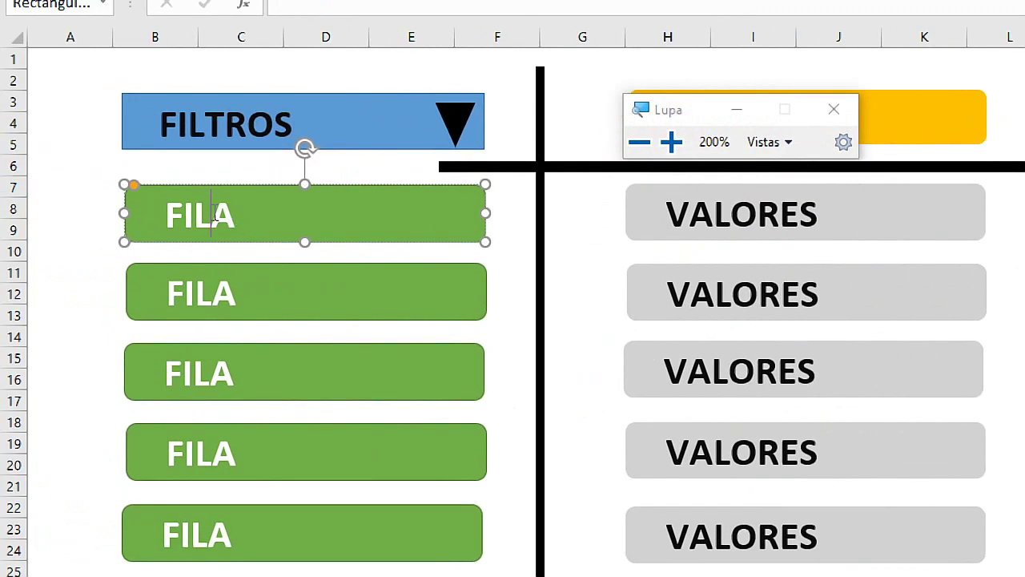
{"action": "double_click", "coordinate": [120, 211]}
{"action": "double_click", "coordinate": [211, 298]}
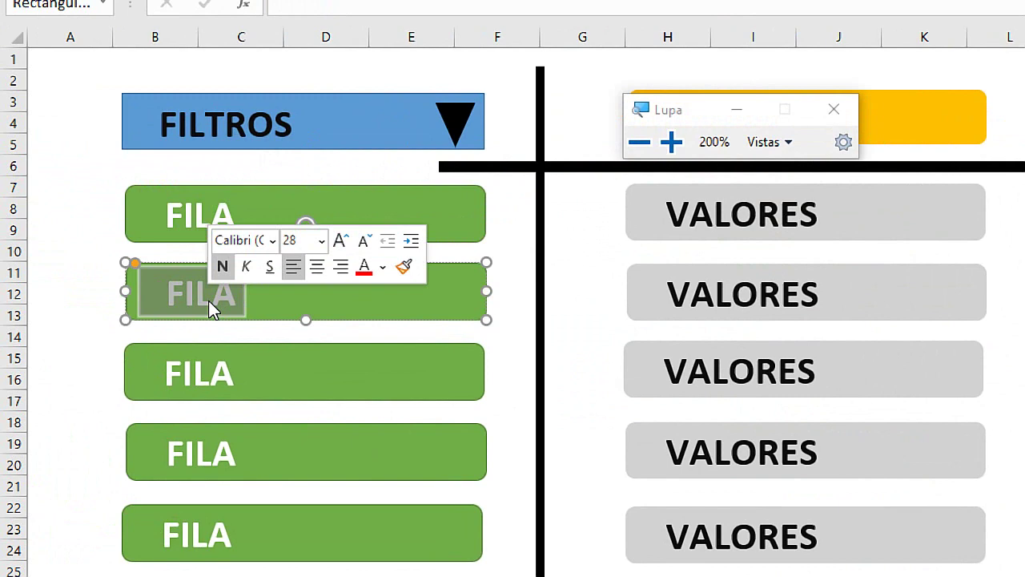
{"action": "double_click", "coordinate": [210, 373]}
{"action": "double_click", "coordinate": [210, 452]}
{"action": "key", "text": "super+Escape"}
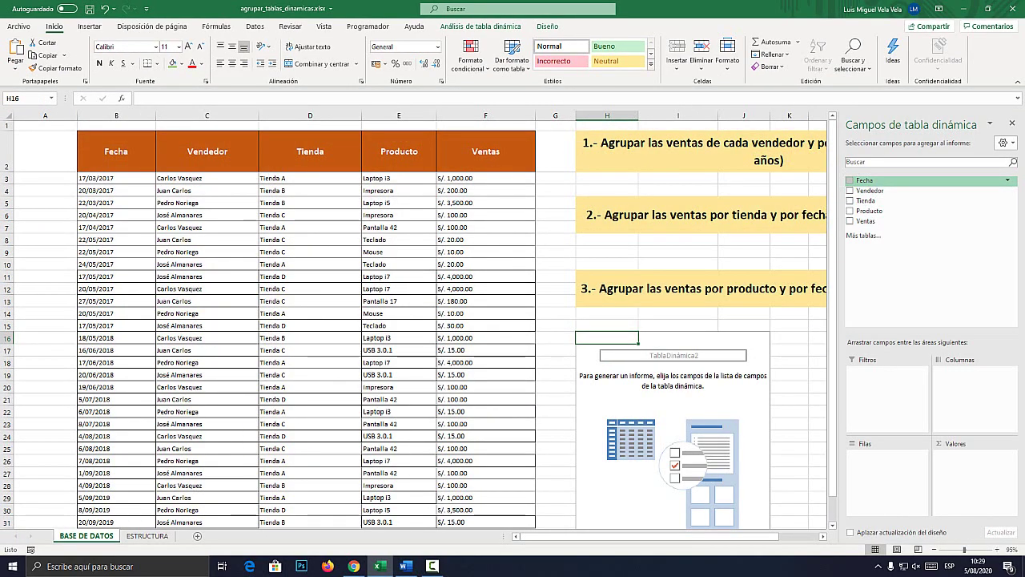
- Add Fecha to the Filas area, auto-grouping it into Años and Trimestres for 2017–2019
{"action": "key", "text": "super+plus"}
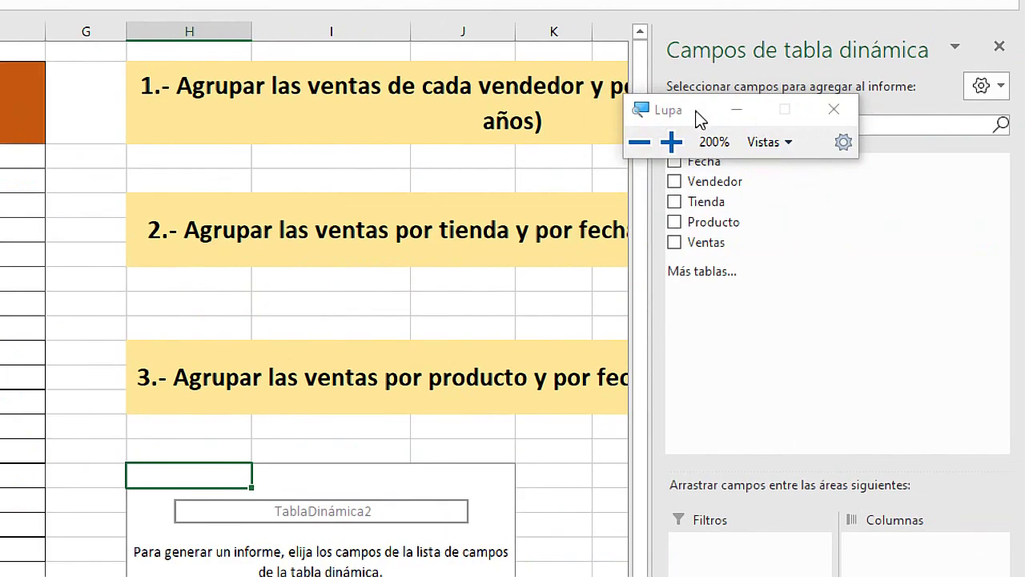
{"action": "left_click_drag", "start_coordinate": [696, 112], "coordinate": [338, 99]}
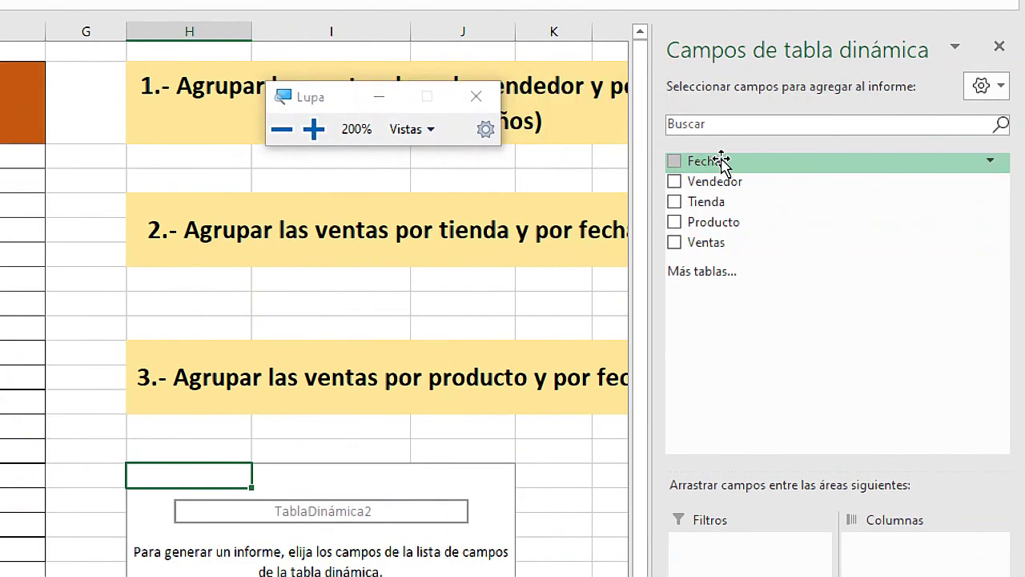
{"action": "key", "text": "super+Escape"}
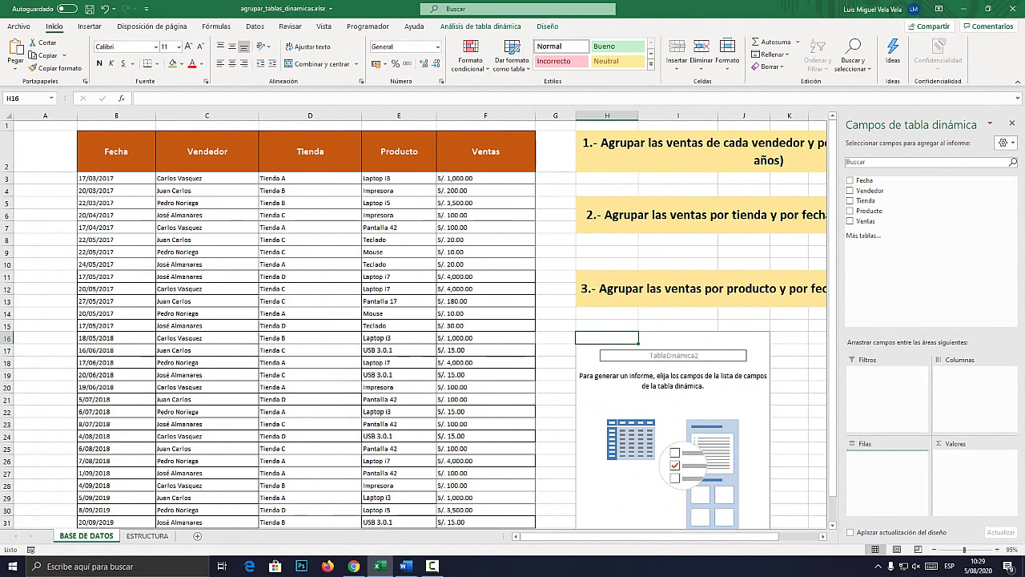
{"action": "left_click_drag", "start_coordinate": [865, 180], "coordinate": [885, 468]}
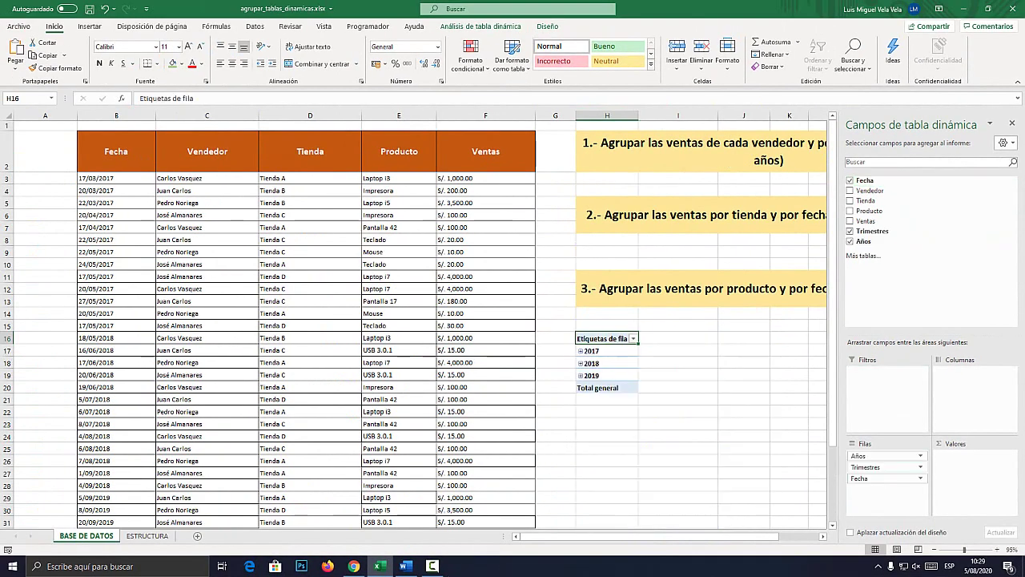
{"action": "key", "text": "super+plus"}
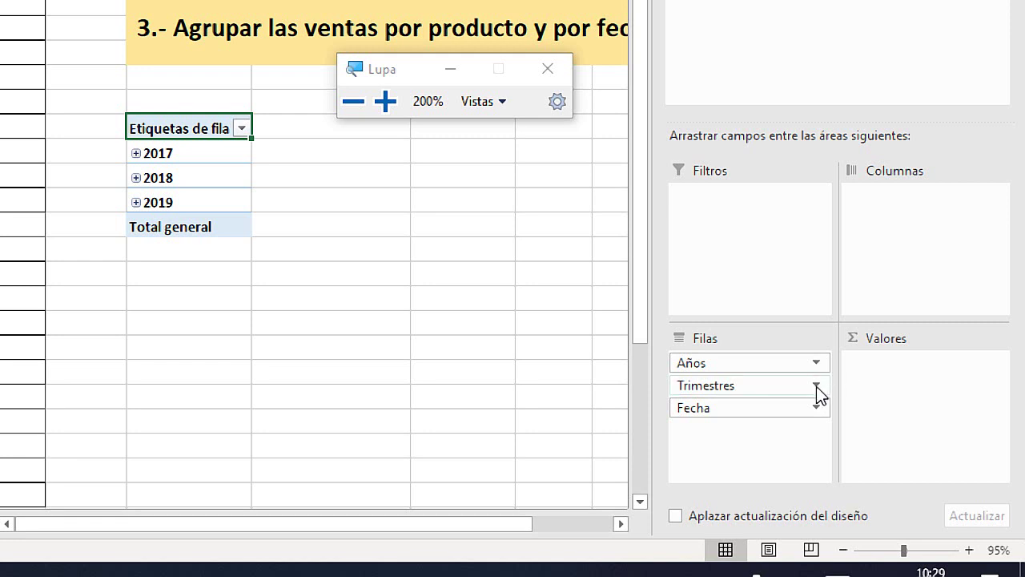
- Remove Trimestres and Fecha from the pivot rows, leaving only Años
{"action": "left_click", "coordinate": [817, 386]}
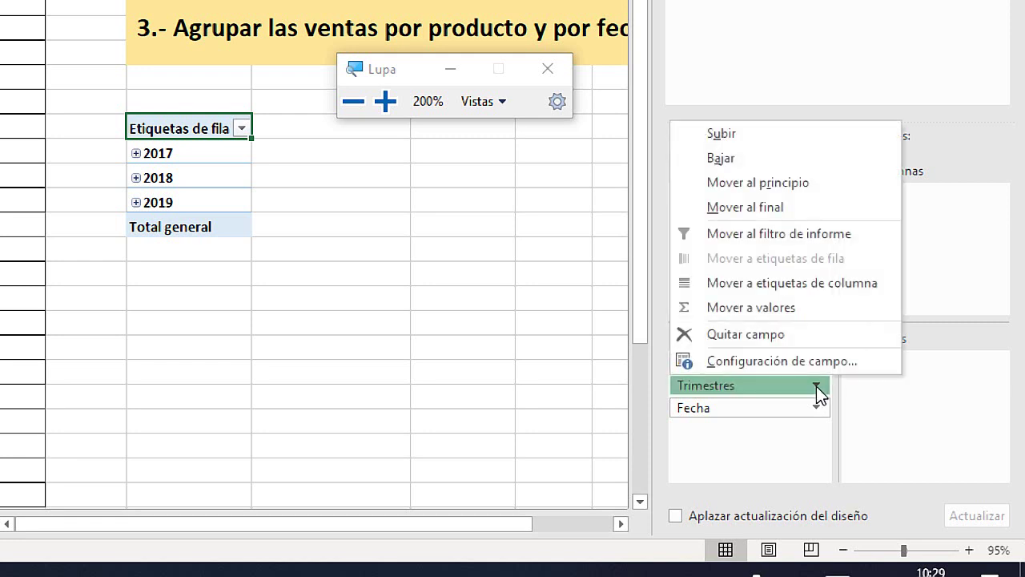
{"action": "left_click", "coordinate": [768, 338]}
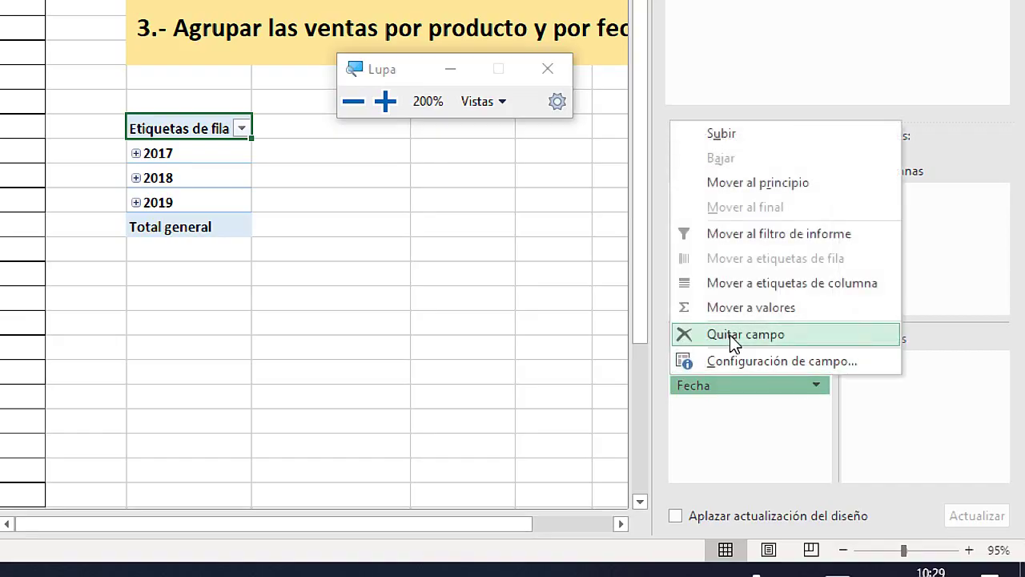
{"action": "left_click", "coordinate": [729, 335]}
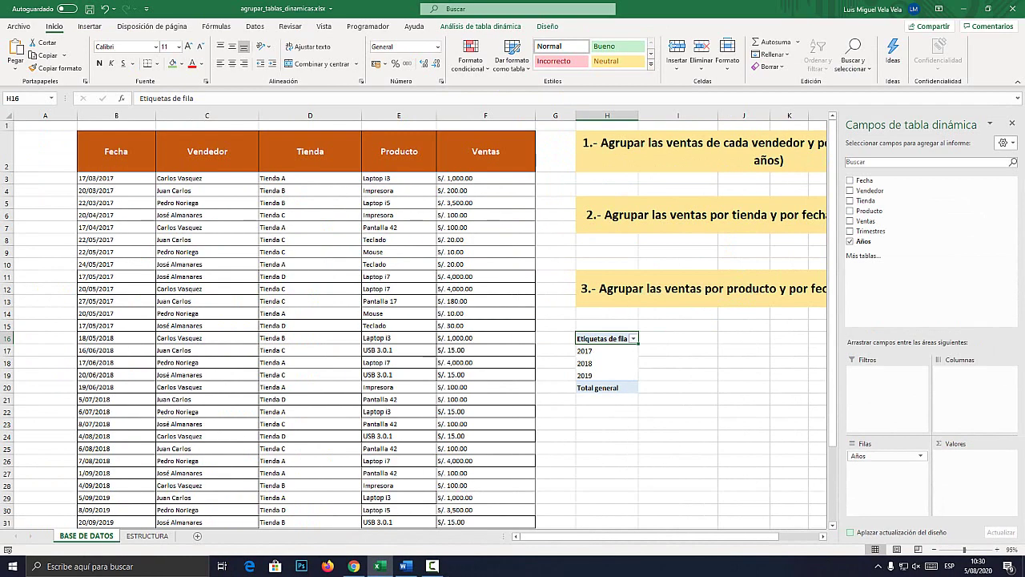
- Select the year labels 2017, 2018 and 2019 in the pivot table
{"action": "left_click_drag", "start_coordinate": [607, 350], "coordinate": [608, 375]}
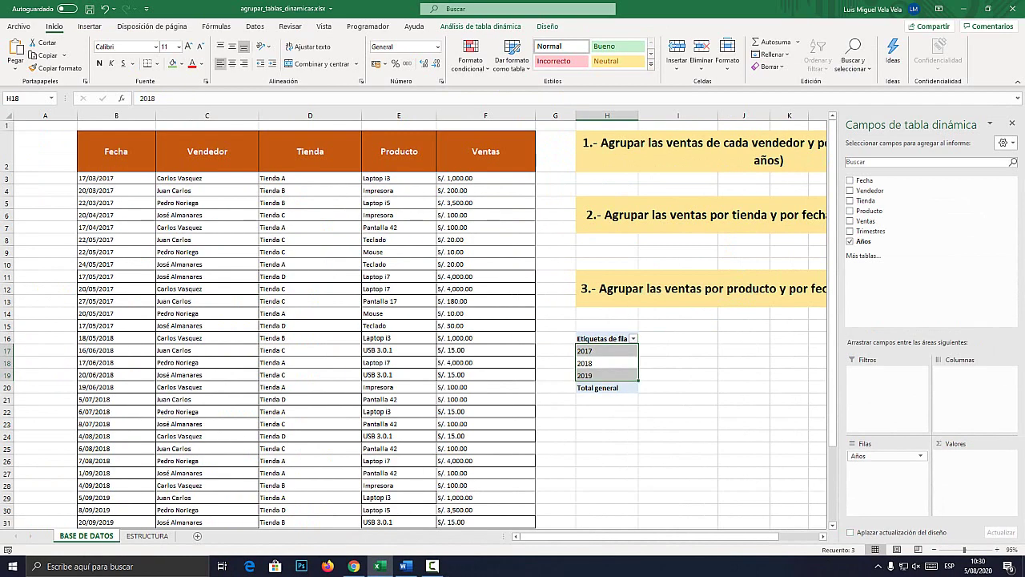
{"action": "key", "text": "super+plus"}
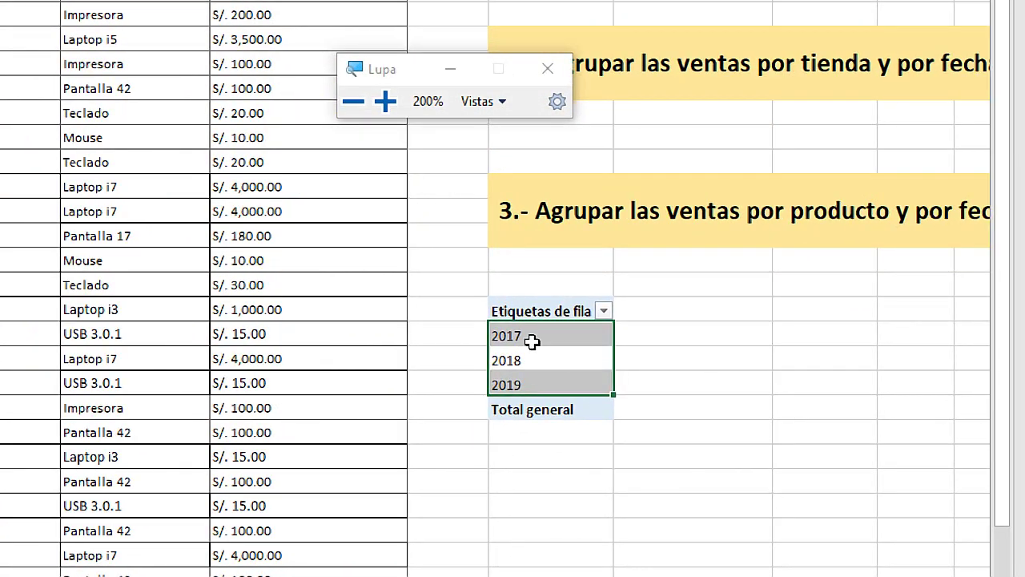
{"action": "left_click_drag", "start_coordinate": [532, 342], "coordinate": [525, 383]}
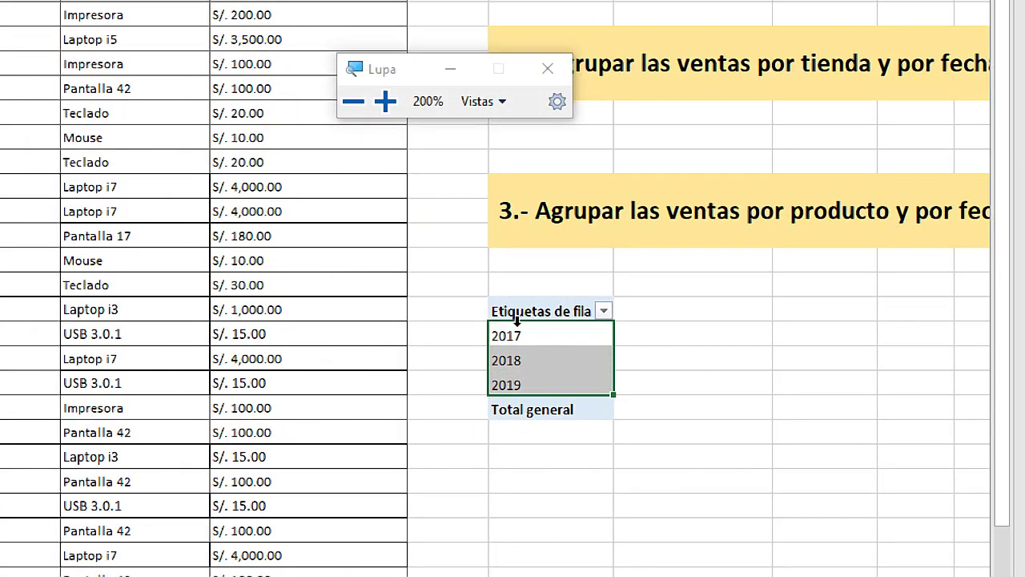
{"action": "left_click", "coordinate": [510, 338]}
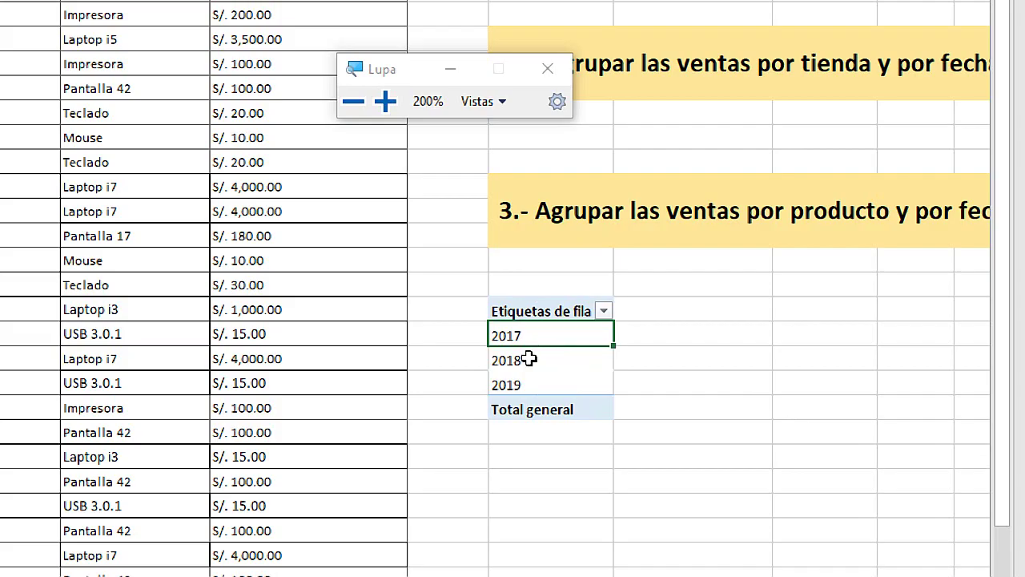
{"action": "left_click", "coordinate": [529, 359]}
{"action": "left_click", "coordinate": [517, 384]}
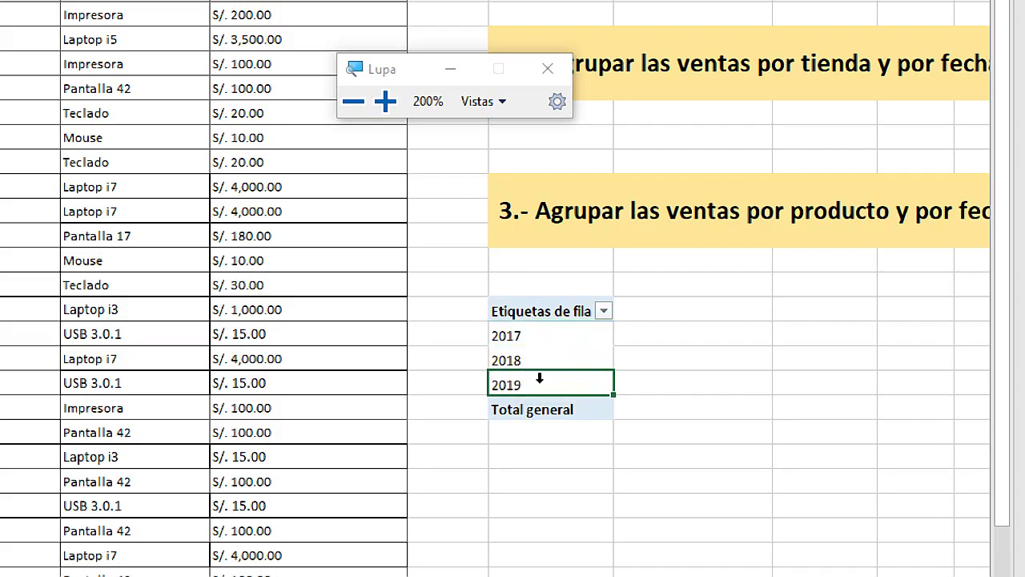
{"action": "left_click", "coordinate": [503, 336]}
{"action": "left_click", "coordinate": [519, 360]}
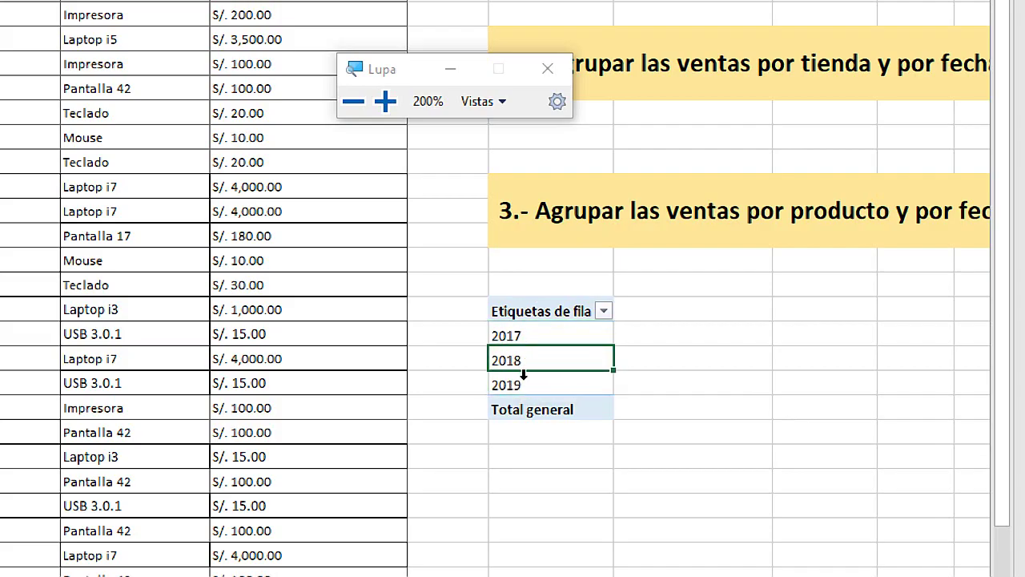
{"action": "key", "text": "super+Escape"}
- Check the first FILA box on the ESTRUCTURA sheet, then return to BASE DE DATOS
{"action": "left_click", "coordinate": [147, 535]}
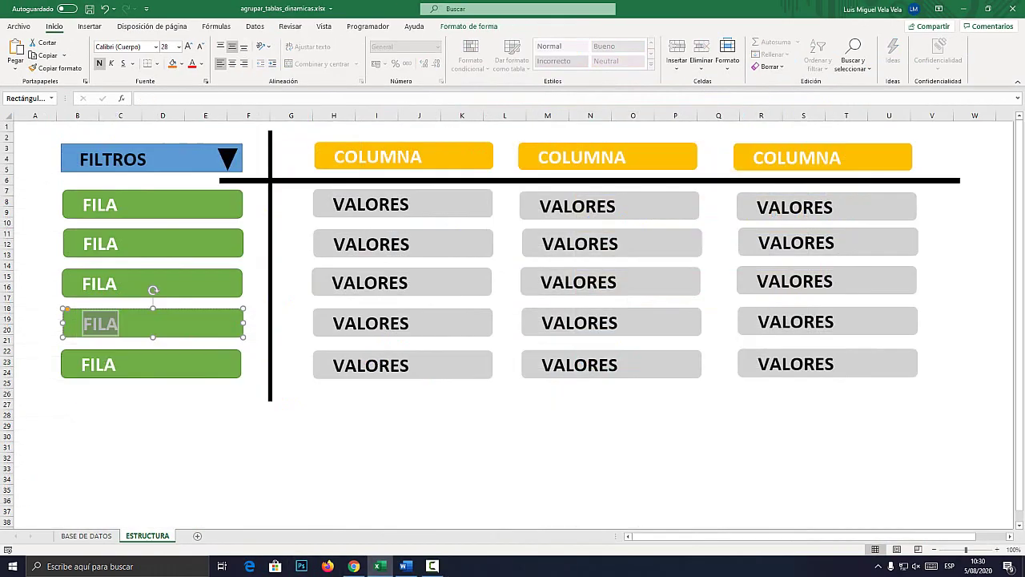
{"action": "left_click", "coordinate": [152, 204]}
{"action": "key", "text": "super+plus"}
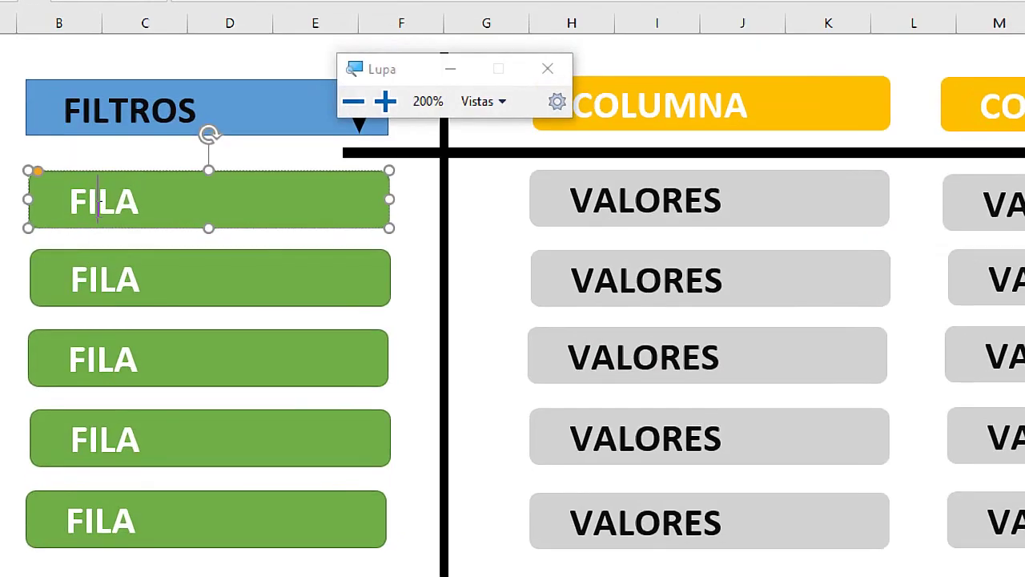
{"action": "key", "text": "ctrl+Page_Up"}
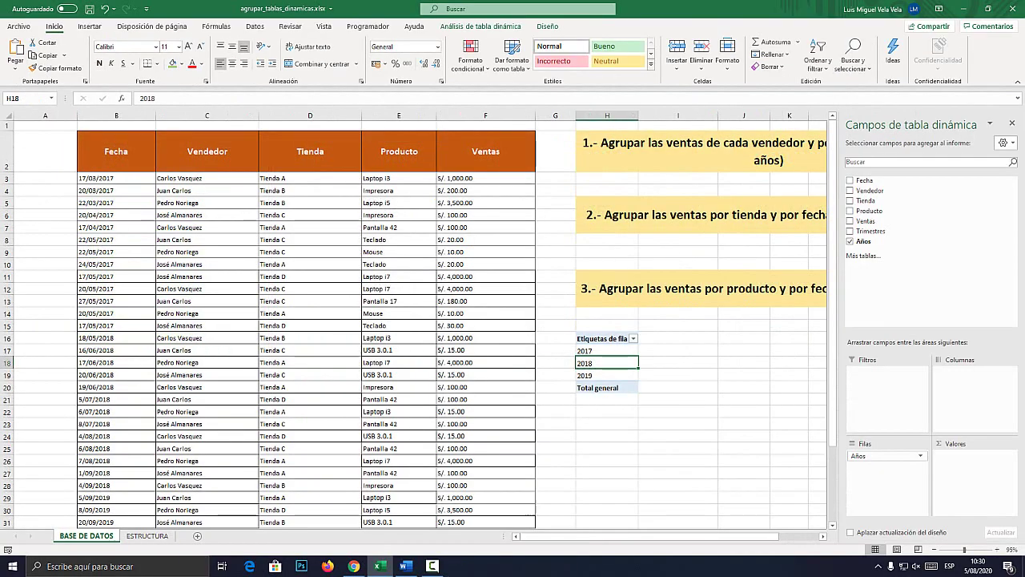
{"action": "key", "text": "super+plus"}
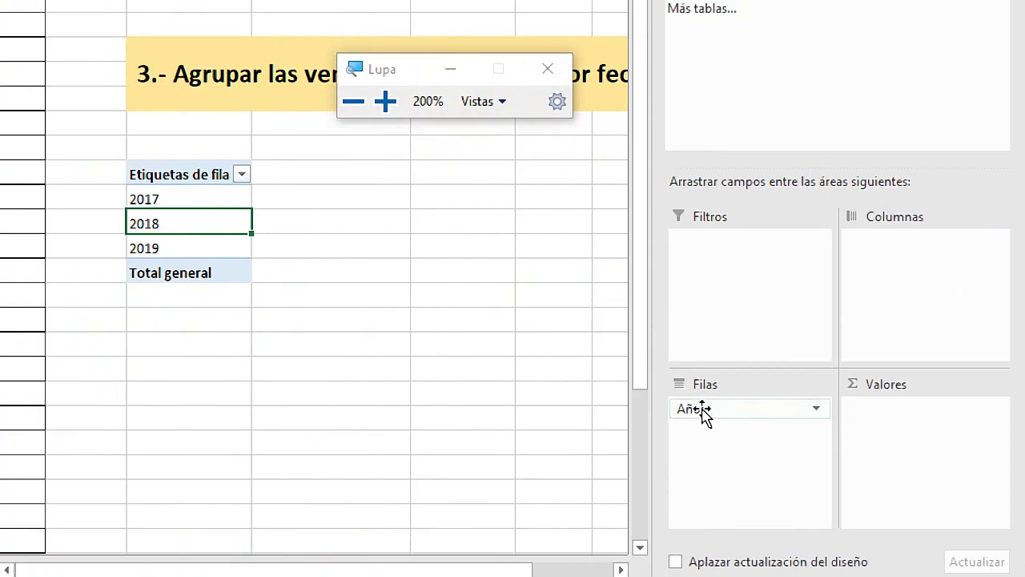
- Move Años from the rows to the Columnas area, spreading 2017–2019 across
{"action": "left_click_drag", "start_coordinate": [694, 413], "coordinate": [918, 266]}
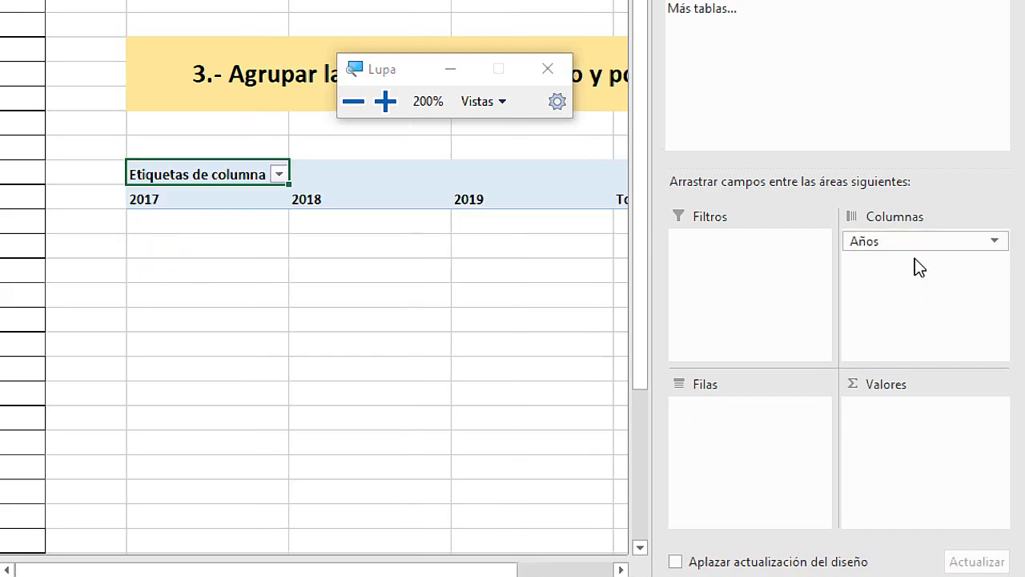
{"action": "key", "text": "super+Escape"}
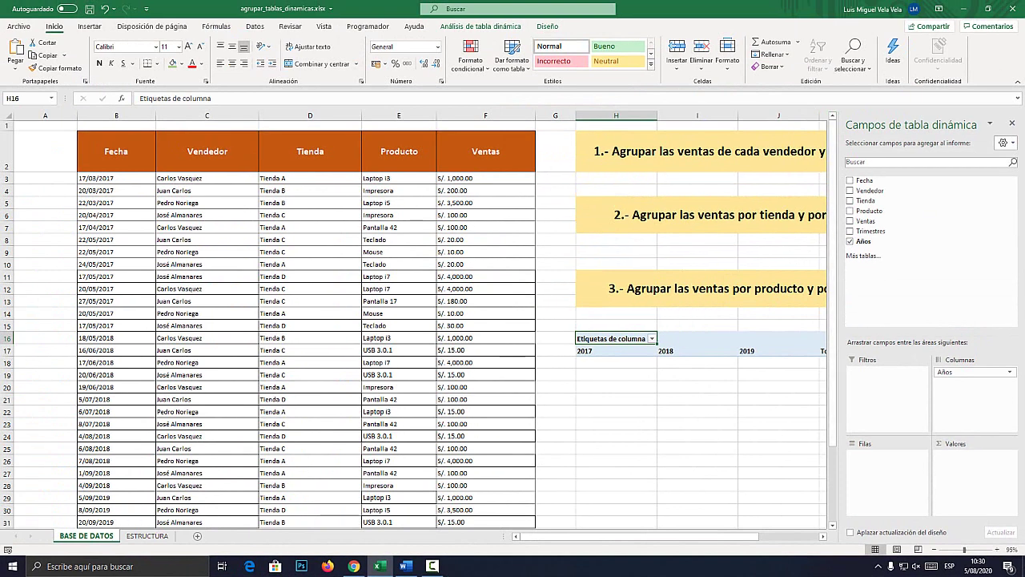
{"action": "left_click_drag", "start_coordinate": [641, 536], "coordinate": [665, 536]}
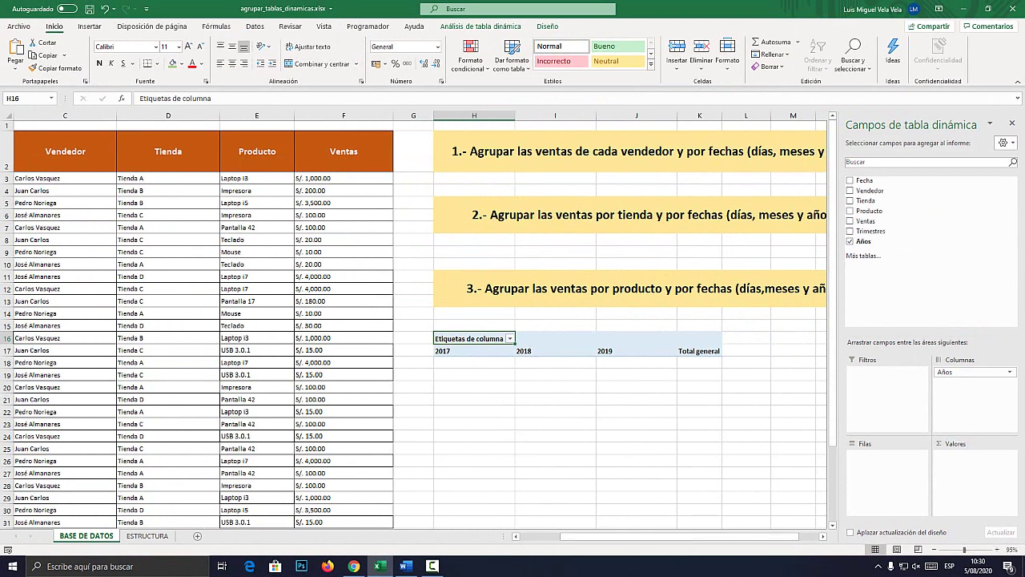
- Check the first COLUMNA box on the ESTRUCTURA sheet, then return to BASE DE DATOS
{"action": "left_click", "coordinate": [148, 535]}
{"action": "left_click", "coordinate": [362, 157]}
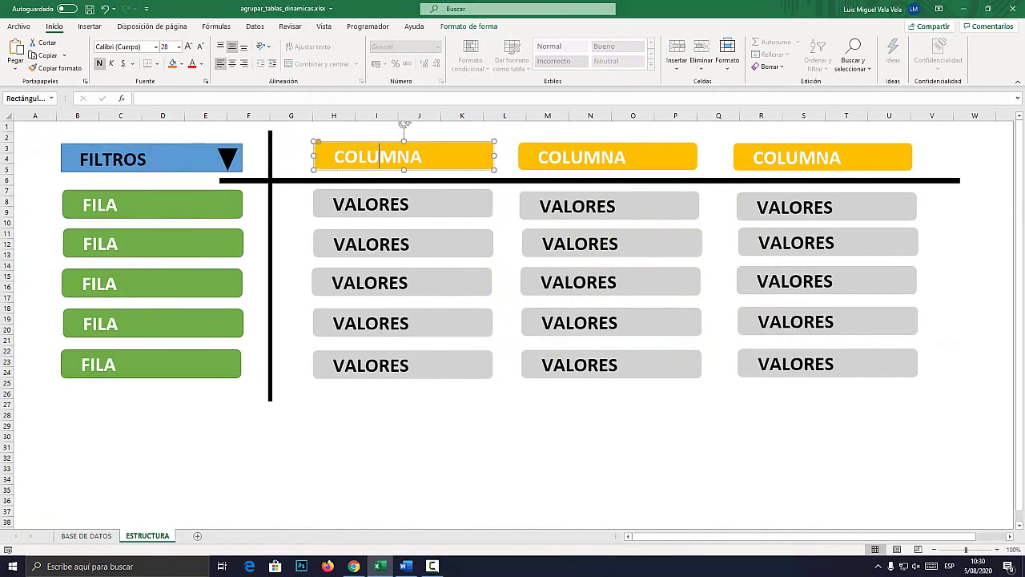
{"action": "key", "text": "super+plus"}
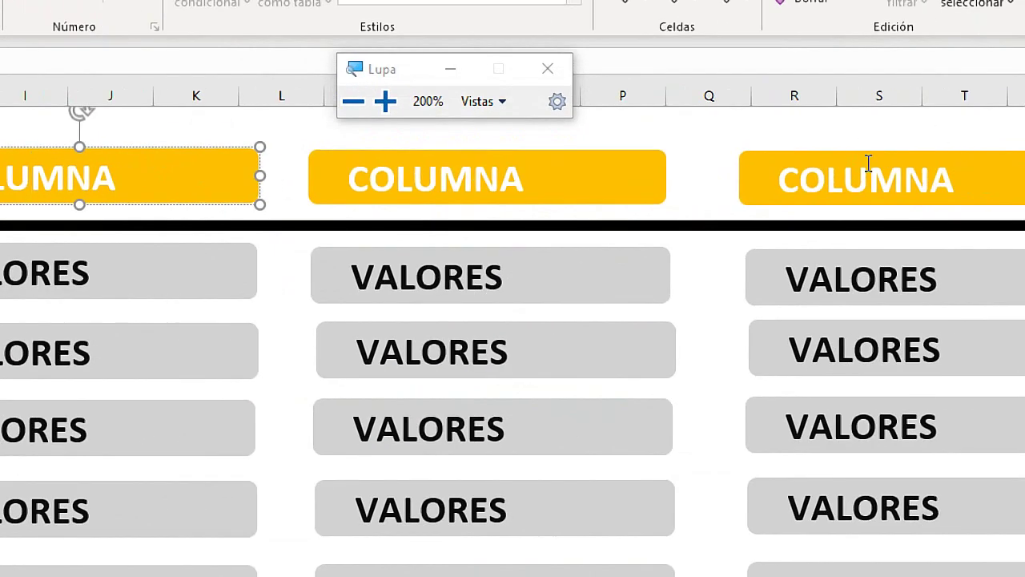
{"action": "key", "text": "super+Escape"}
{"action": "left_click", "coordinate": [87, 535]}
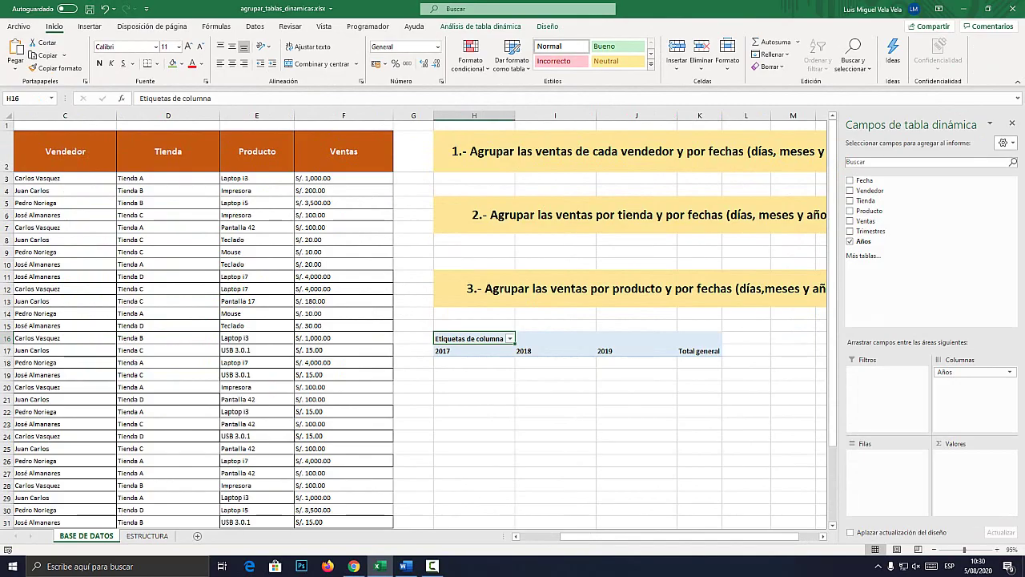
- Scroll right to view the task titles above the pivot table
{"action": "scroll", "coordinate": [420, 320], "scroll_direction": "right", "scroll_amount": 1}
{"action": "scroll", "coordinate": [420, 320], "scroll_direction": "right", "scroll_amount": 1}
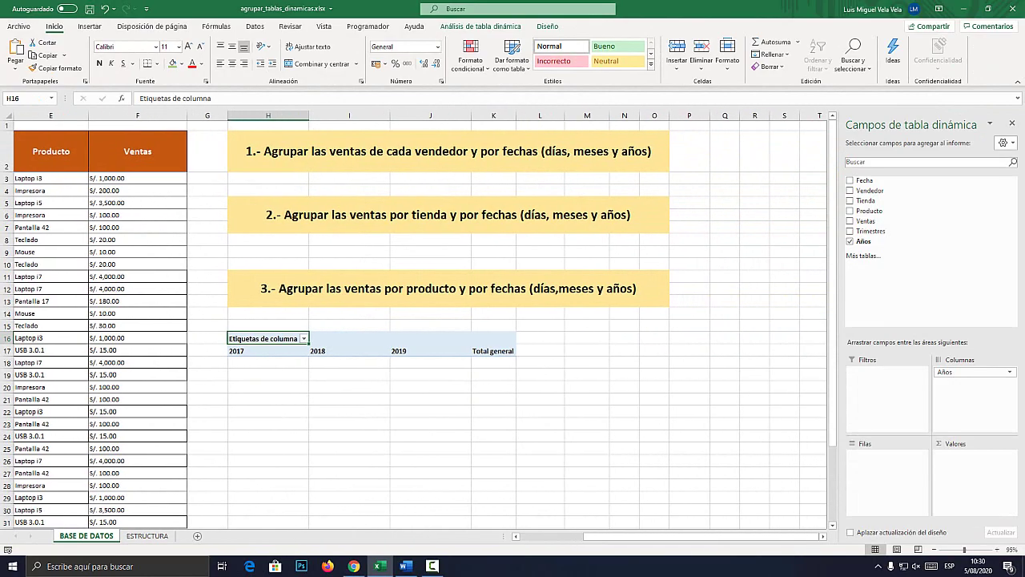
{"action": "key", "text": "super+plus"}
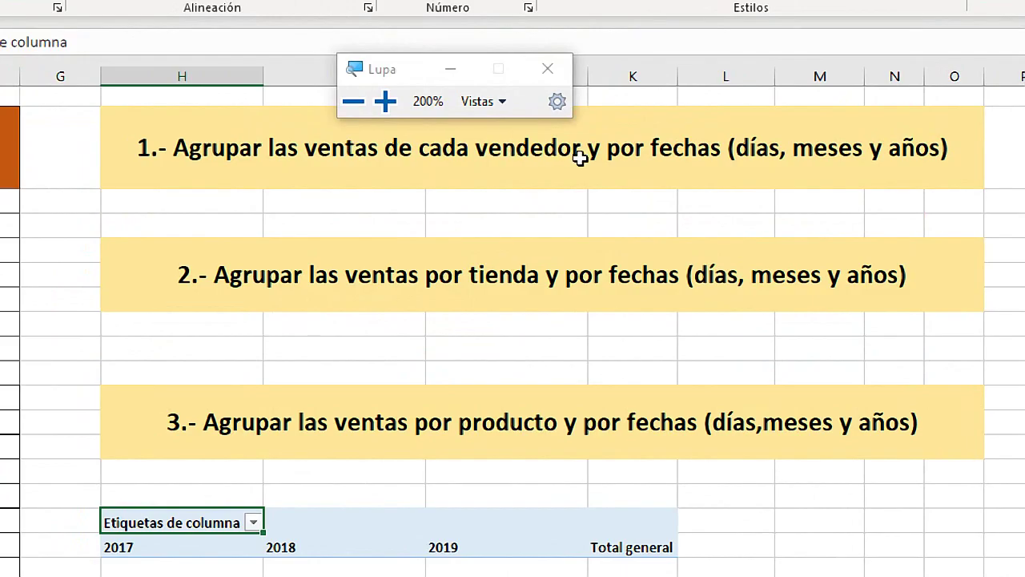
{"action": "key", "text": "super+Escape"}
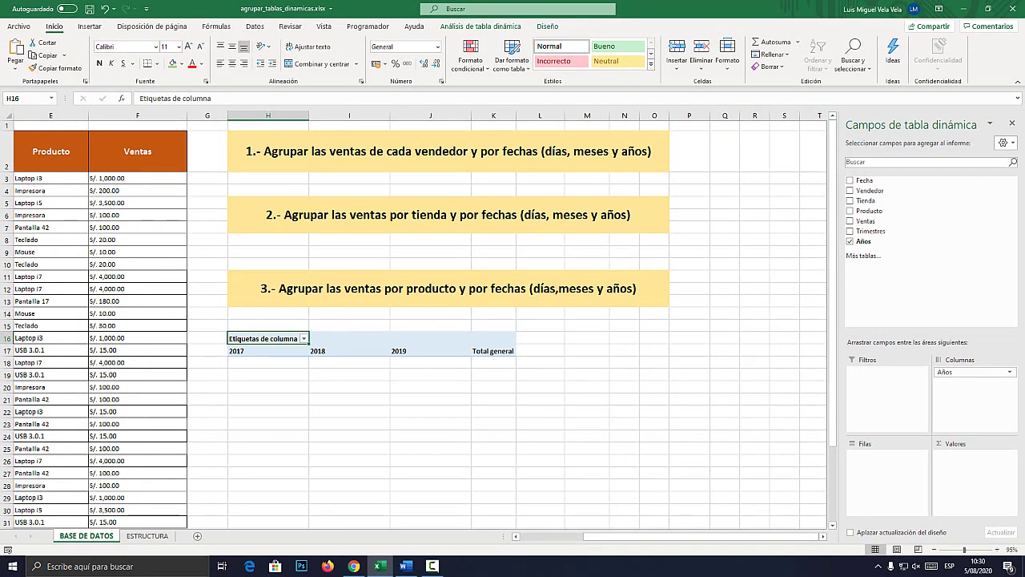
{"action": "key", "text": "super+plus"}
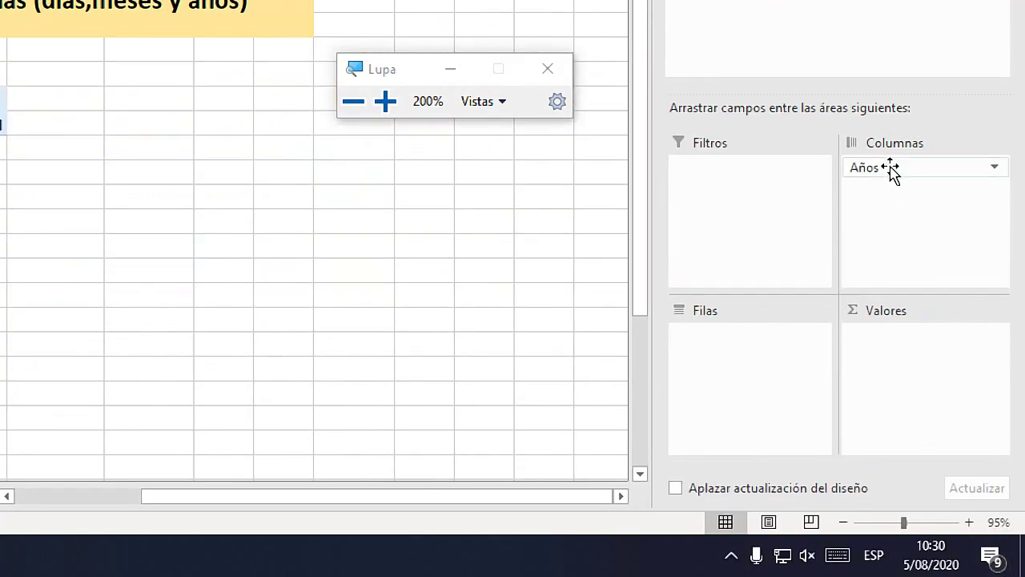
- Move Años into the pivot rows and add Vendedor as the column field
{"action": "mouse_move", "coordinate": [888, 170]}
{"action": "left_mouse_down"}
{"action": "mouse_move", "coordinate": [760, 330]}
{"action": "mouse_move", "coordinate": [719, 339]}
{"action": "left_mouse_up"}
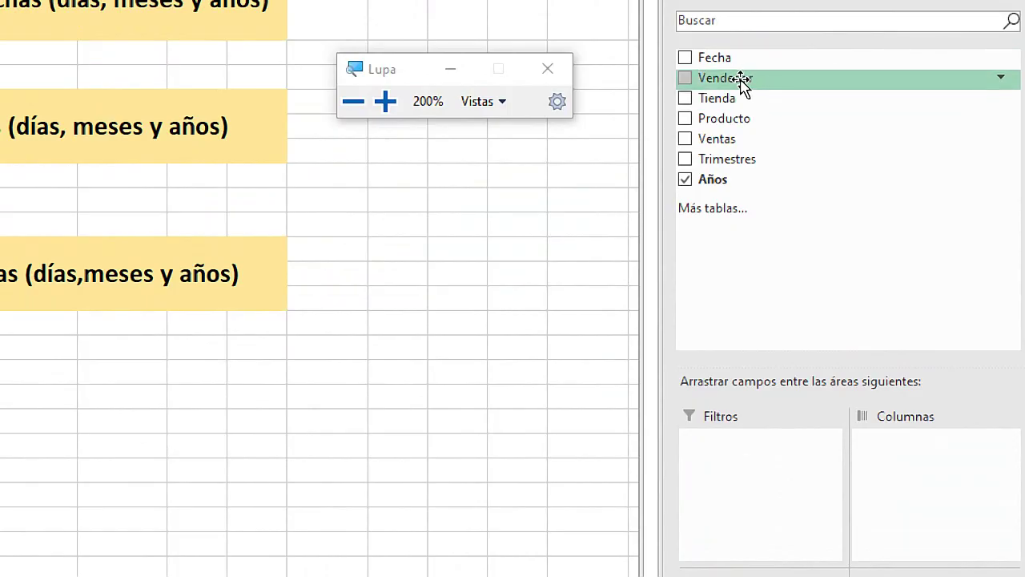
{"action": "left_click_drag", "start_coordinate": [743, 83], "coordinate": [918, 483]}
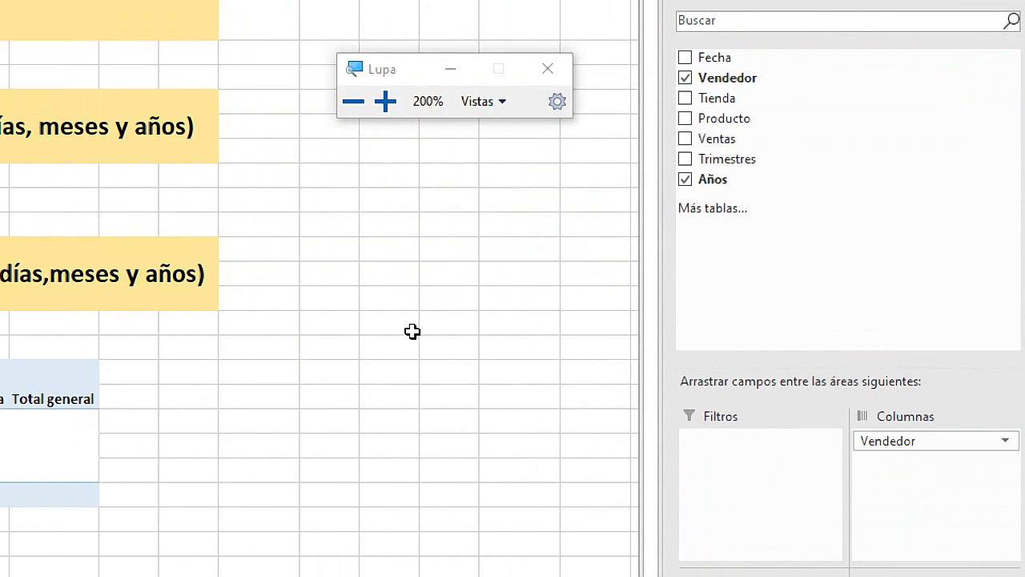
{"action": "key", "text": "super+Escape"}
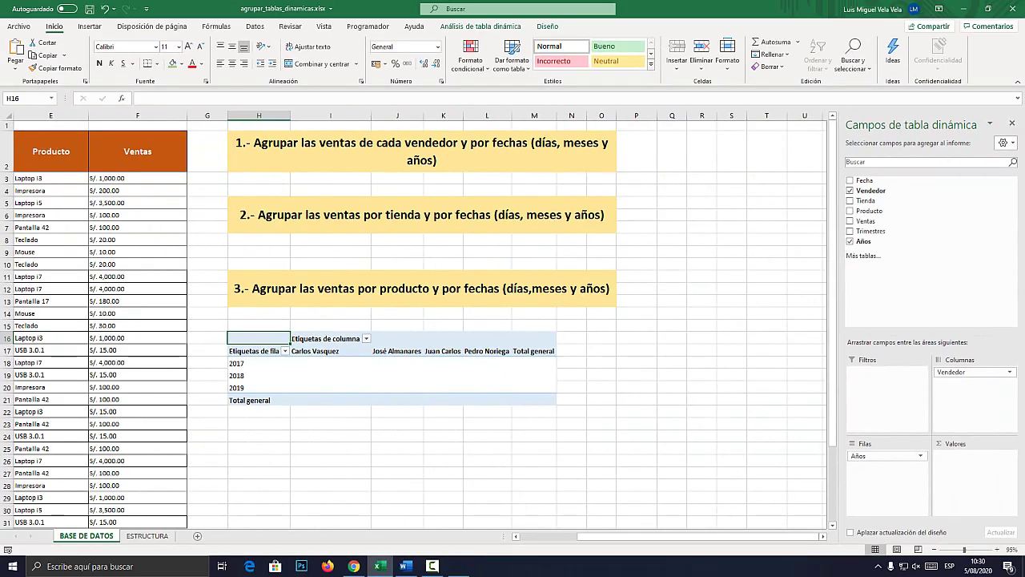
{"action": "key", "text": "super+plus"}
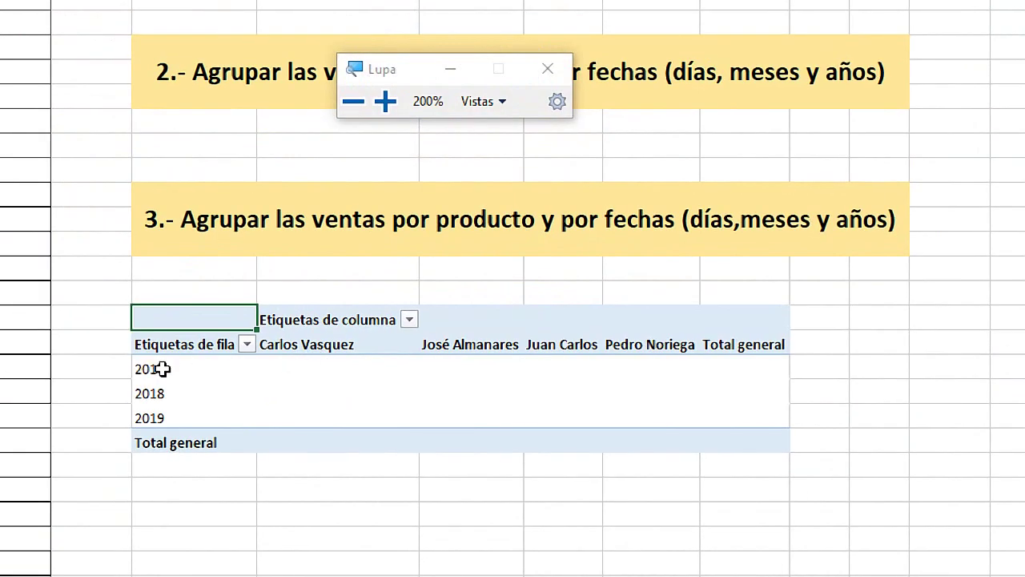
- Review the 2017–2019 year rows and the four seller columns, cancelling the show-detail prompt
{"action": "left_click", "coordinate": [163, 368]}
{"action": "left_click", "coordinate": [164, 392]}
{"action": "left_click", "coordinate": [160, 417]}
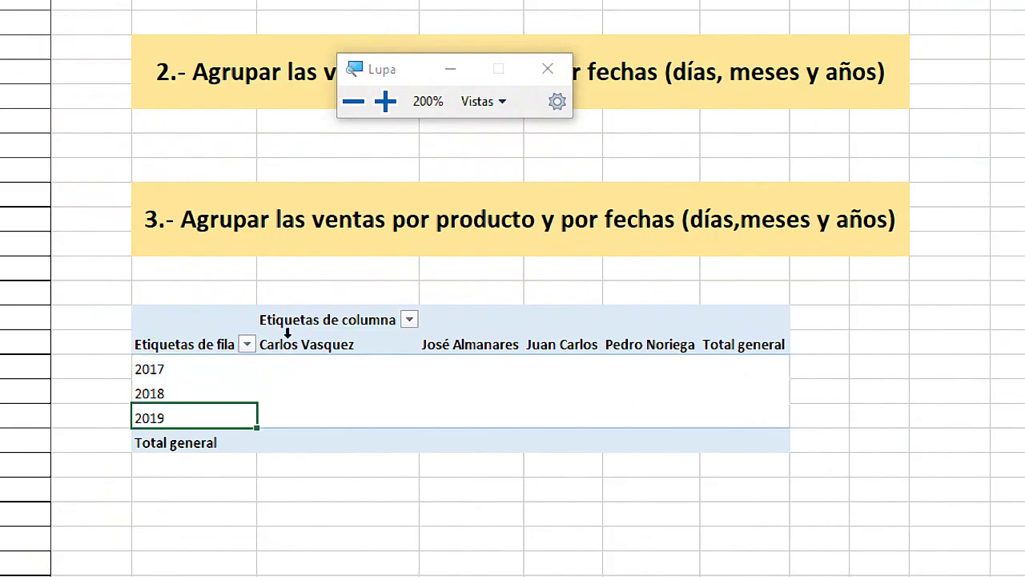
{"action": "double_click", "coordinate": [318, 343]}
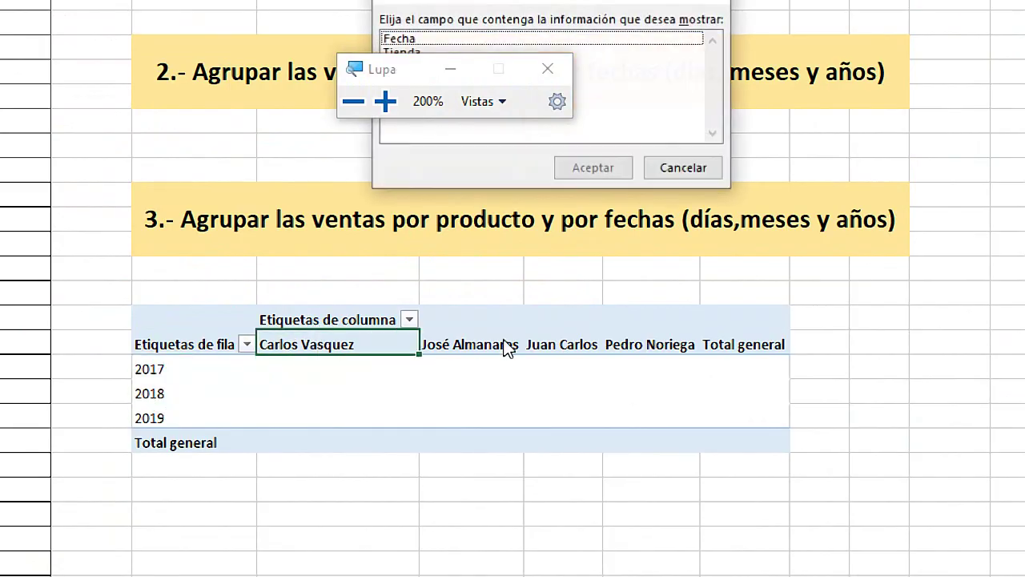
{"action": "left_click", "coordinate": [680, 168]}
{"action": "left_click", "coordinate": [474, 344]}
{"action": "left_click", "coordinate": [570, 343]}
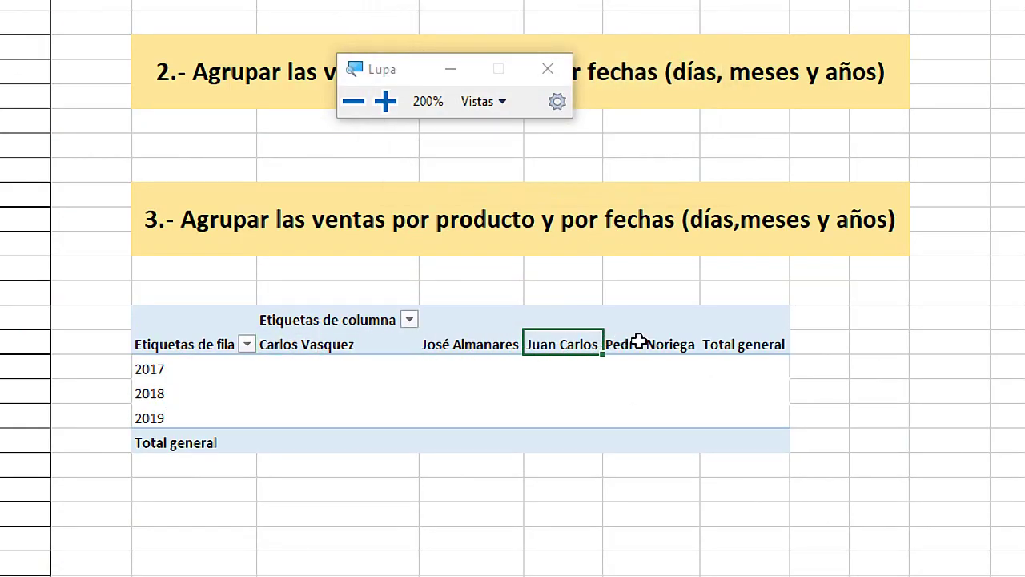
{"action": "left_click", "coordinate": [638, 341]}
{"action": "key", "text": "super+Escape"}
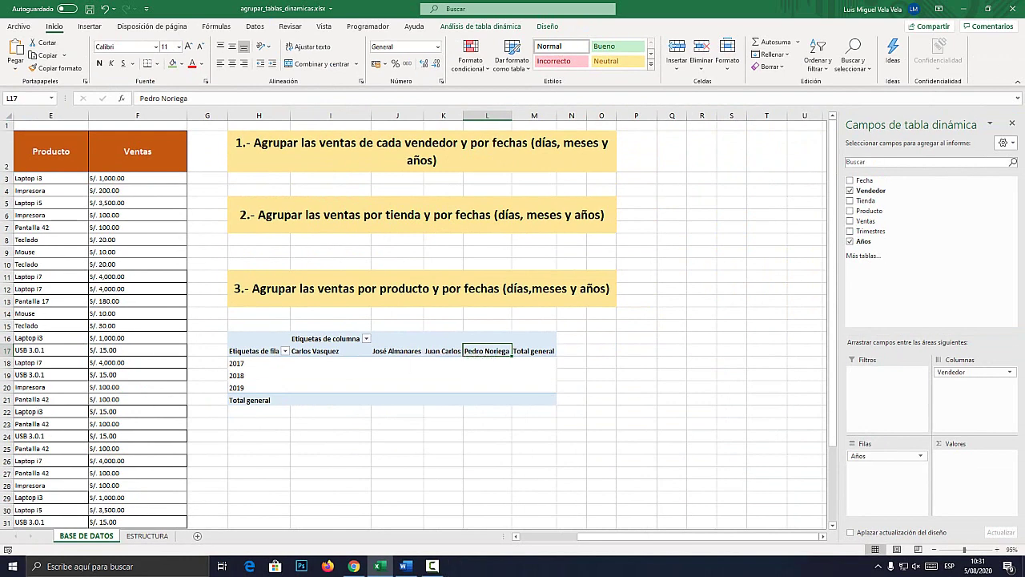
{"action": "key", "text": "super+plus"}
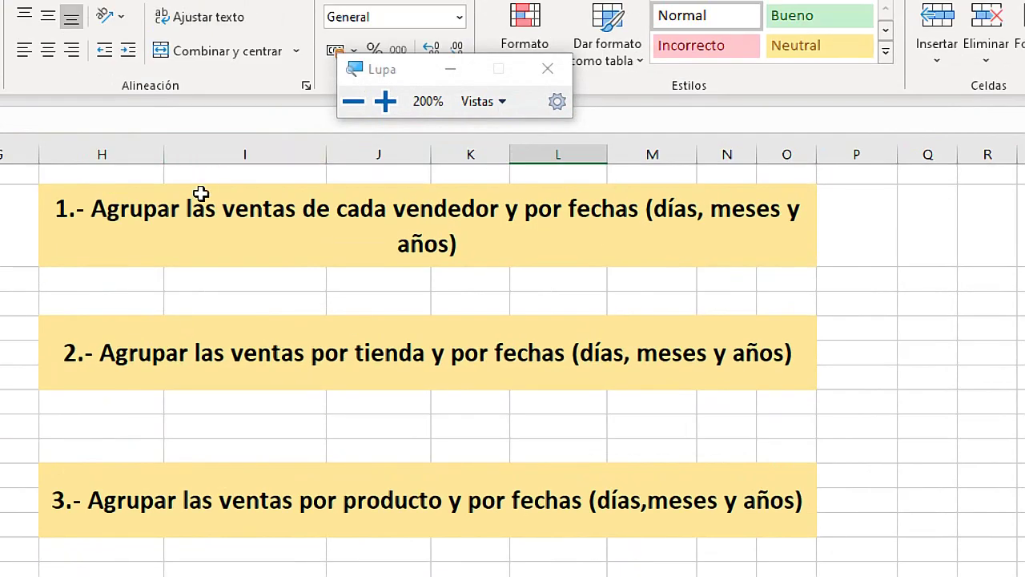
- Review the task wording about ventas and the individual sales values in column F
{"action": "left_click", "coordinate": [309, 142]}
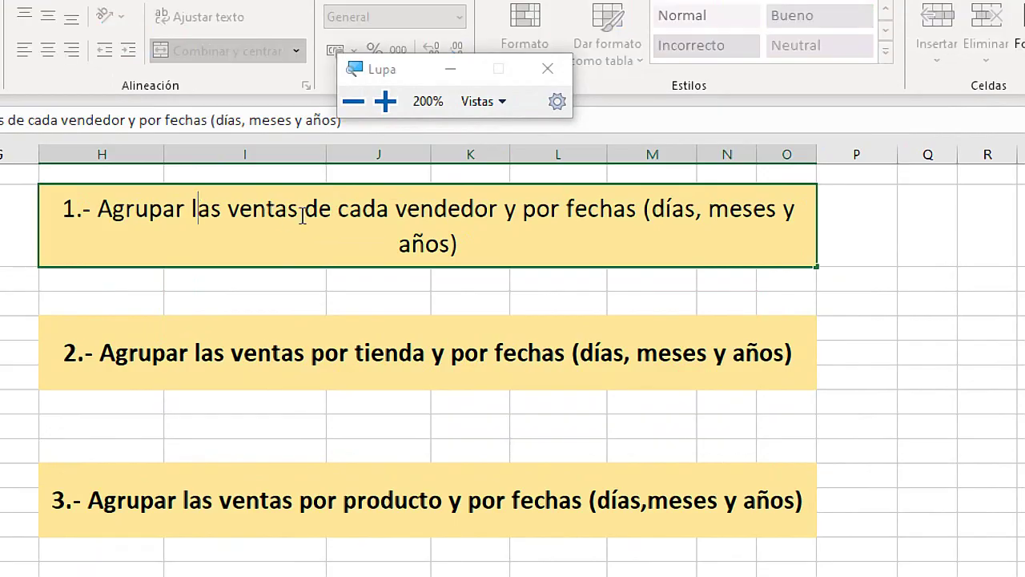
{"action": "left_click_drag", "start_coordinate": [301, 210], "coordinate": [227, 210]}
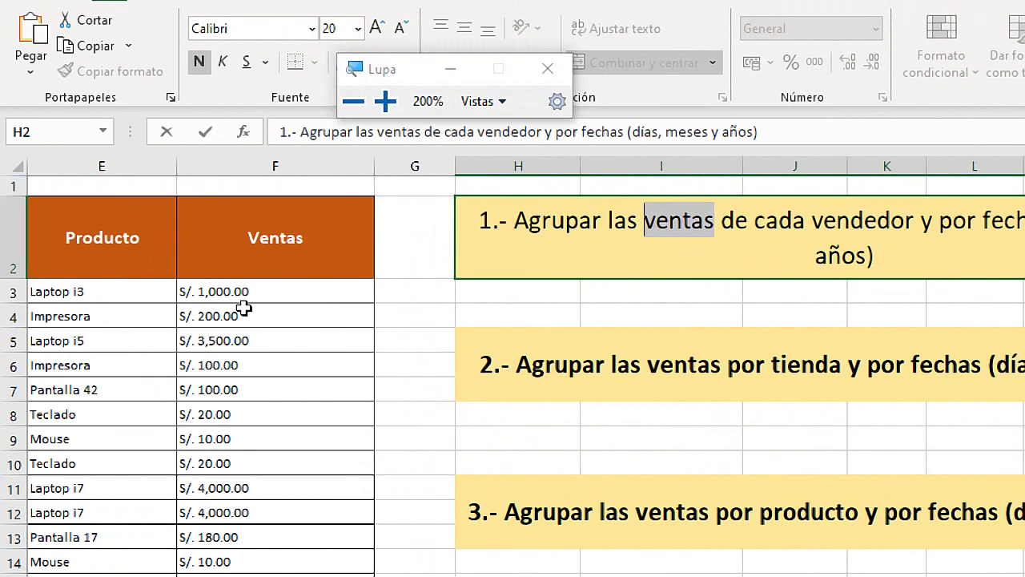
{"action": "left_click", "coordinate": [240, 317]}
{"action": "left_click", "coordinate": [240, 340]}
{"action": "left_click", "coordinate": [240, 414]}
{"action": "left_click", "coordinate": [240, 490]}
{"action": "left_click", "coordinate": [240, 439]}
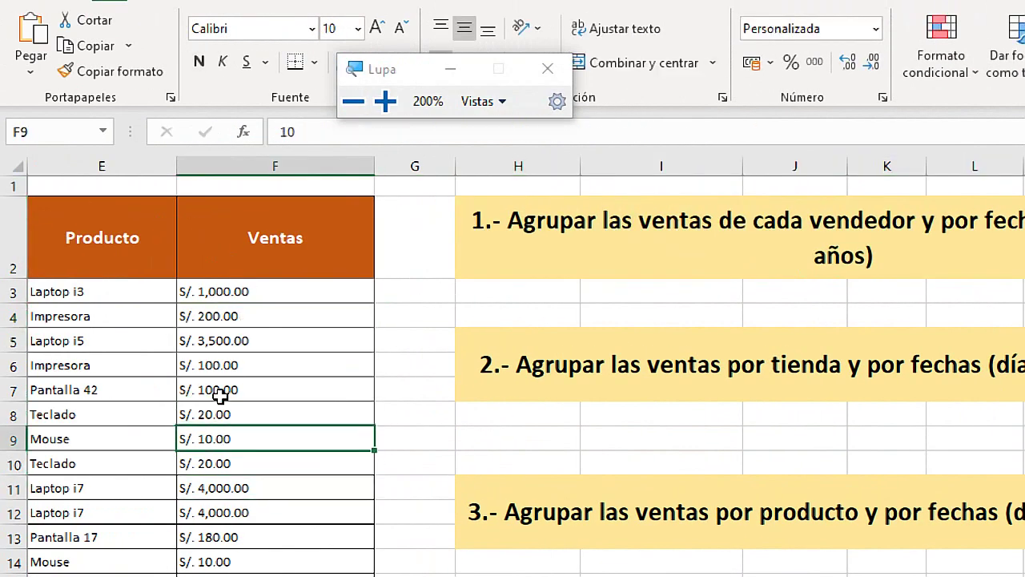
{"action": "left_click", "coordinate": [241, 389]}
{"action": "left_click", "coordinate": [241, 365]}
{"action": "left_click", "coordinate": [220, 317]}
{"action": "left_click", "coordinate": [232, 367]}
{"action": "left_click", "coordinate": [247, 436]}
{"action": "key", "text": "super+Escape"}
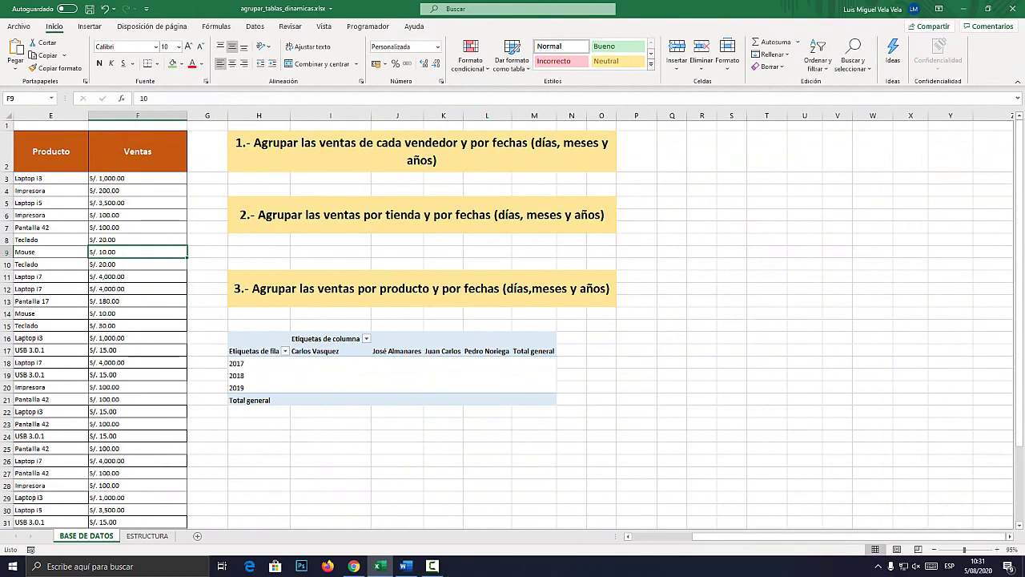
{"action": "left_click", "coordinate": [398, 374]}
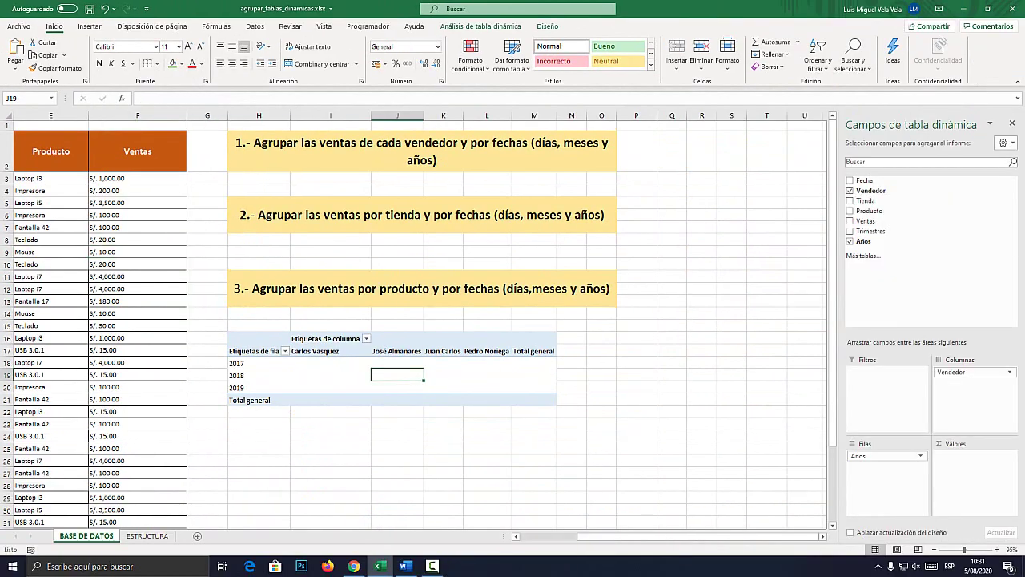
- Add Ventas to Valores as Cuenta de Ventas (13, 13, 3, total 29), then go to ESTRUCTURA
{"action": "key", "text": "super+plus"}
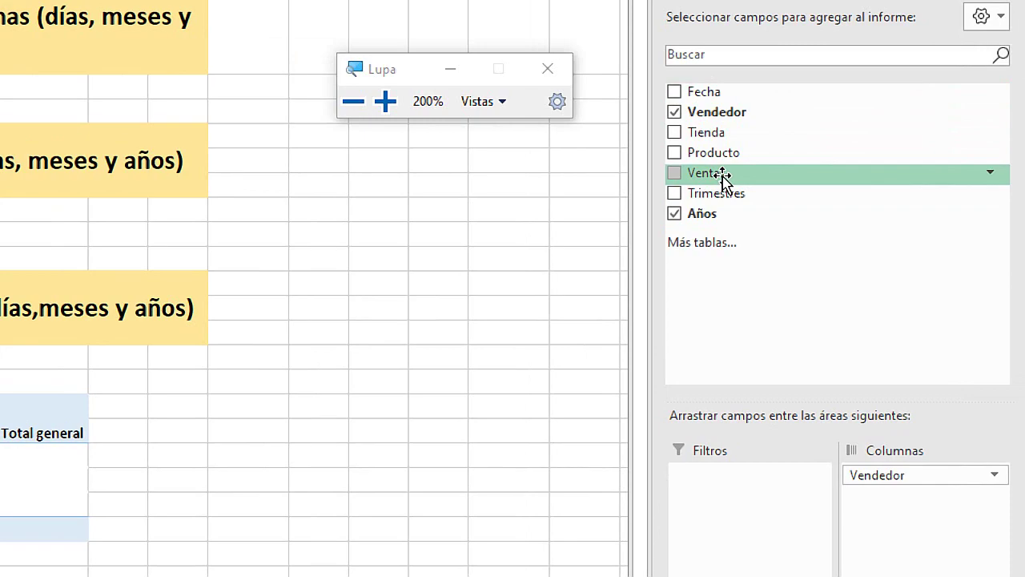
{"action": "key", "text": "super+Escape"}
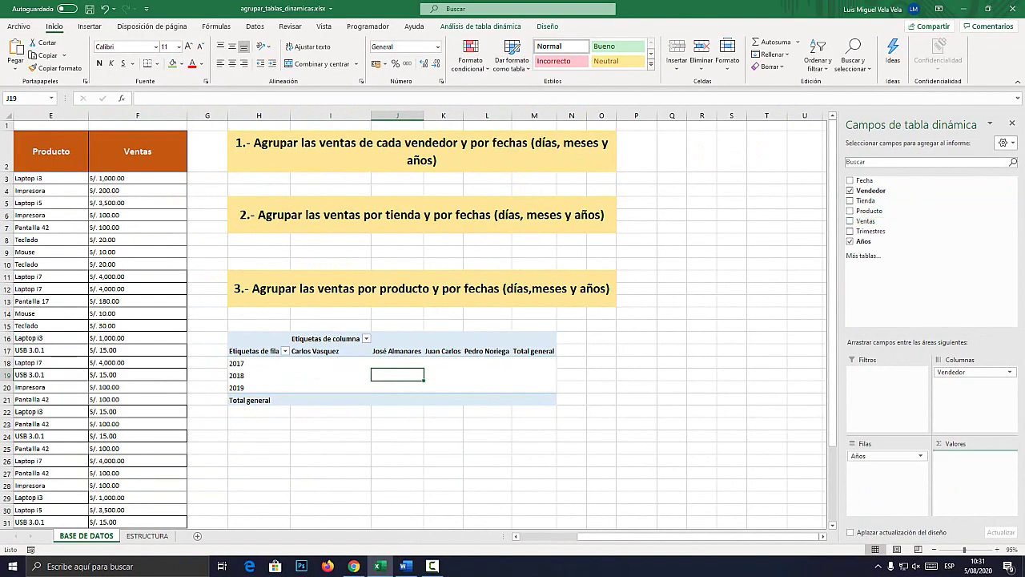
{"action": "left_click_drag", "start_coordinate": [867, 221], "coordinate": [975, 472]}
{"action": "key", "text": "super+plus"}
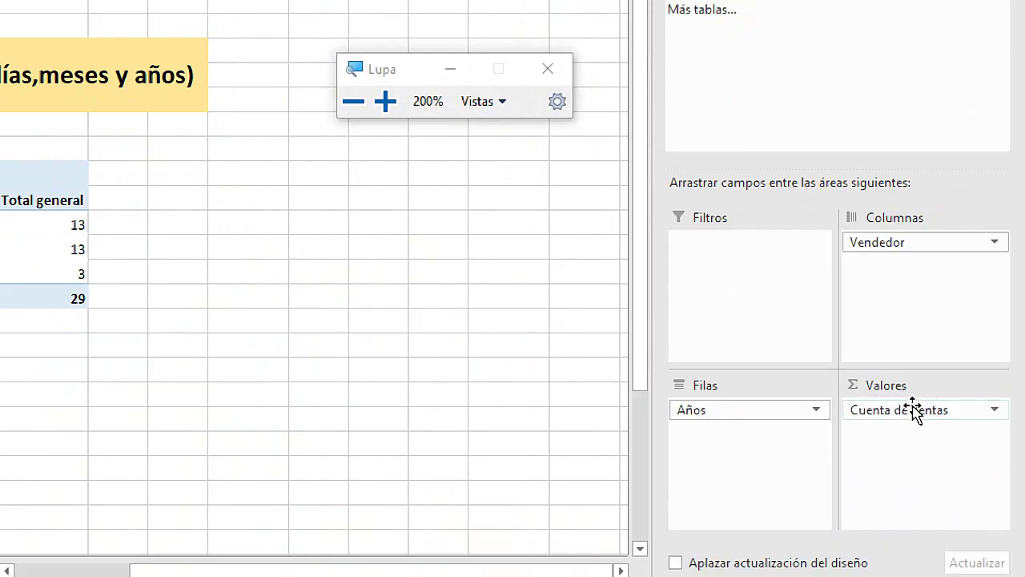
{"action": "key", "text": "super+Escape"}
{"action": "key", "text": "ctrl+Page_Down"}
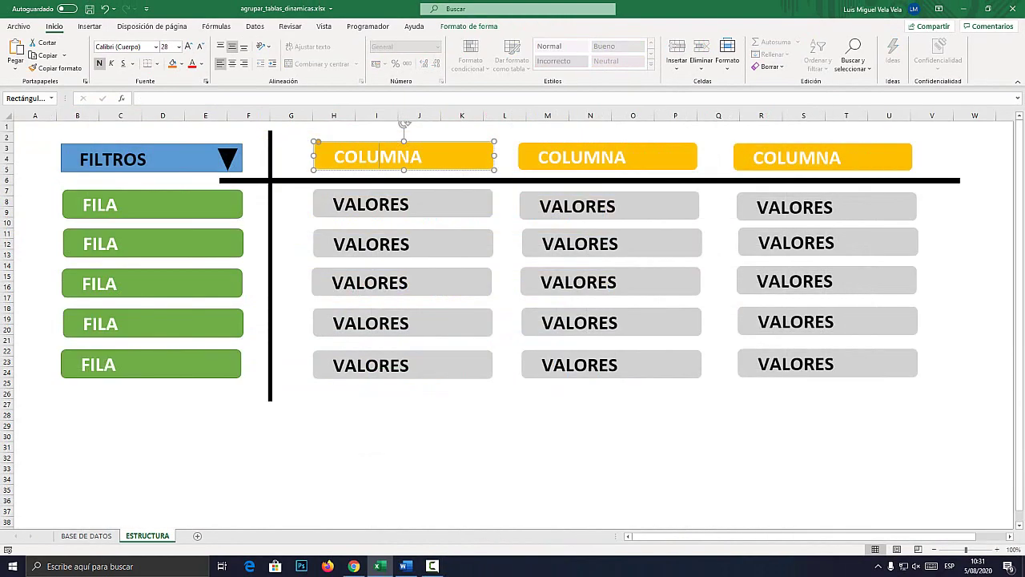
- Trace the top VALORES boxes and the third COLUMNA in the ESTRUCTURA diagram
{"action": "left_click", "coordinate": [366, 204]}
{"action": "left_click", "coordinate": [578, 206]}
{"action": "left_click", "coordinate": [781, 206]}
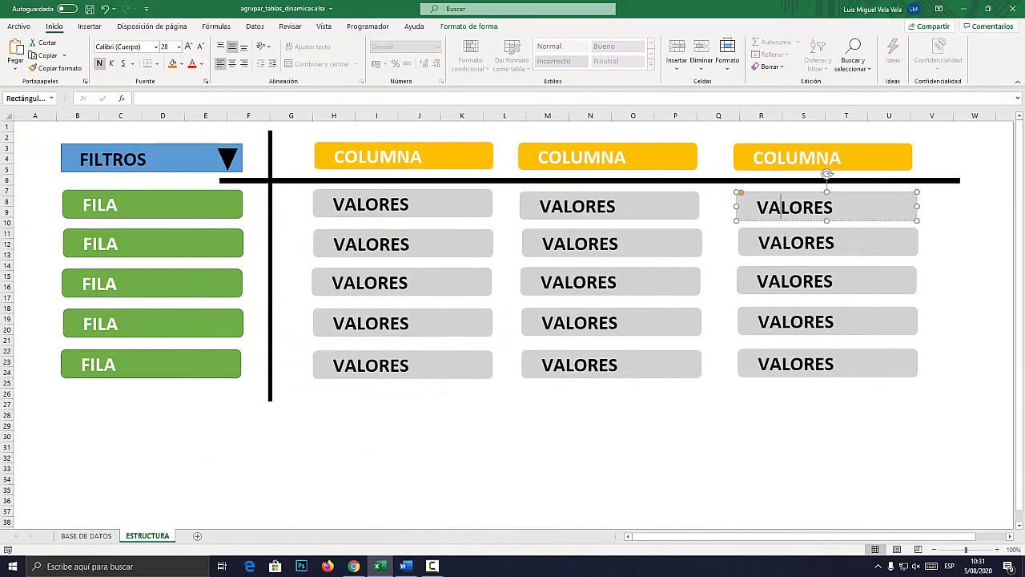
{"action": "left_click", "coordinate": [796, 243]}
{"action": "left_click", "coordinate": [795, 281]}
{"action": "left_click", "coordinate": [790, 321]}
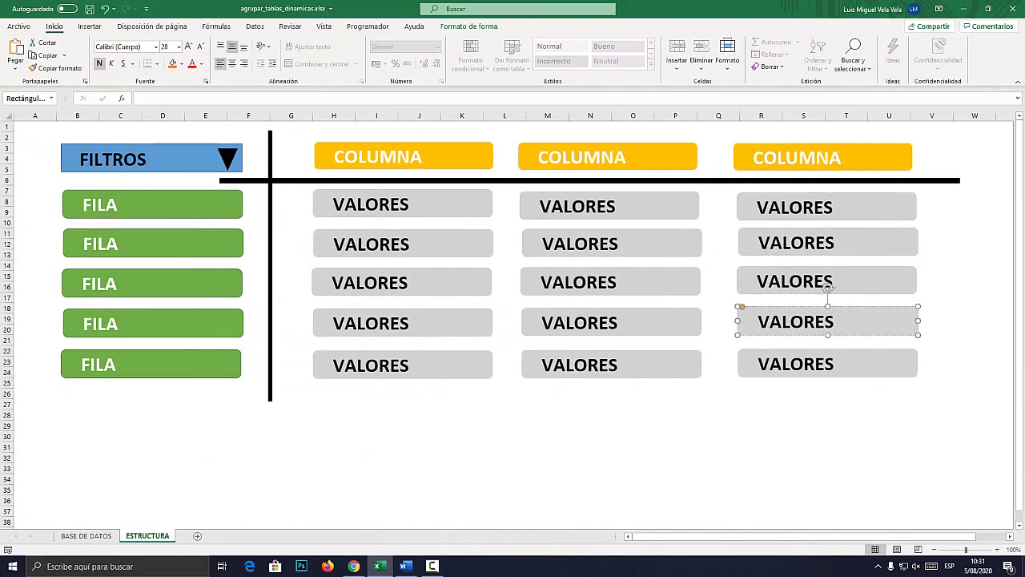
- Trace the lower and middle VALORES boxes, then return to the BASE DE DATOS sheet
{"action": "left_click", "coordinate": [795, 364]}
{"action": "left_click", "coordinate": [598, 365]}
{"action": "left_click", "coordinate": [587, 282]}
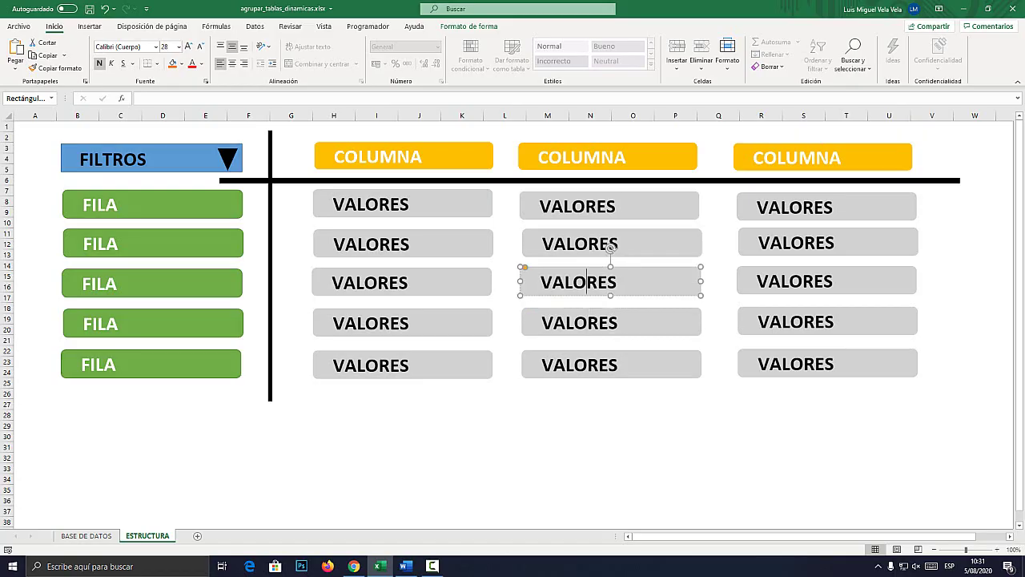
{"action": "left_click", "coordinate": [575, 243]}
{"action": "left_click", "coordinate": [586, 206]}
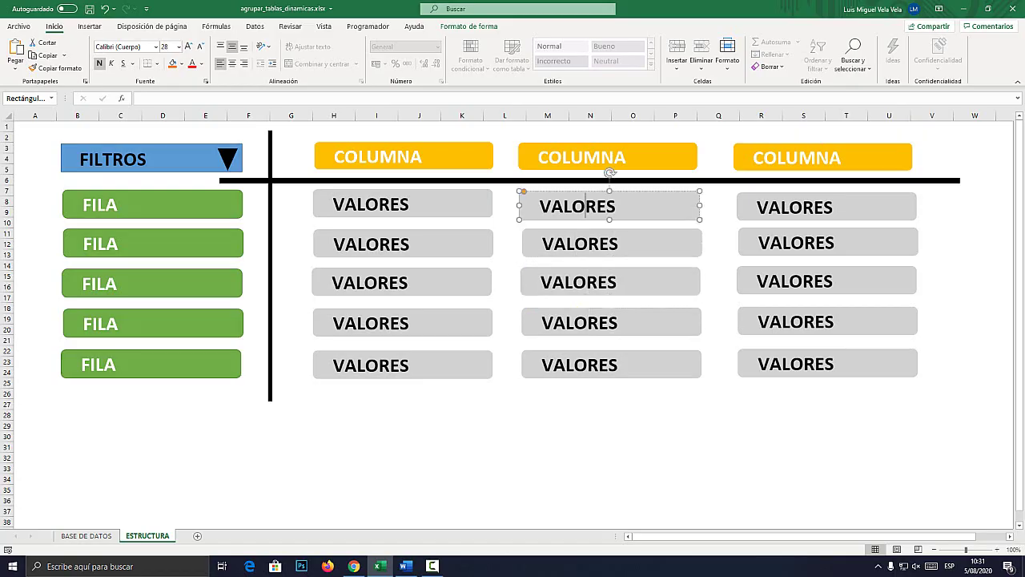
{"action": "left_click", "coordinate": [404, 204]}
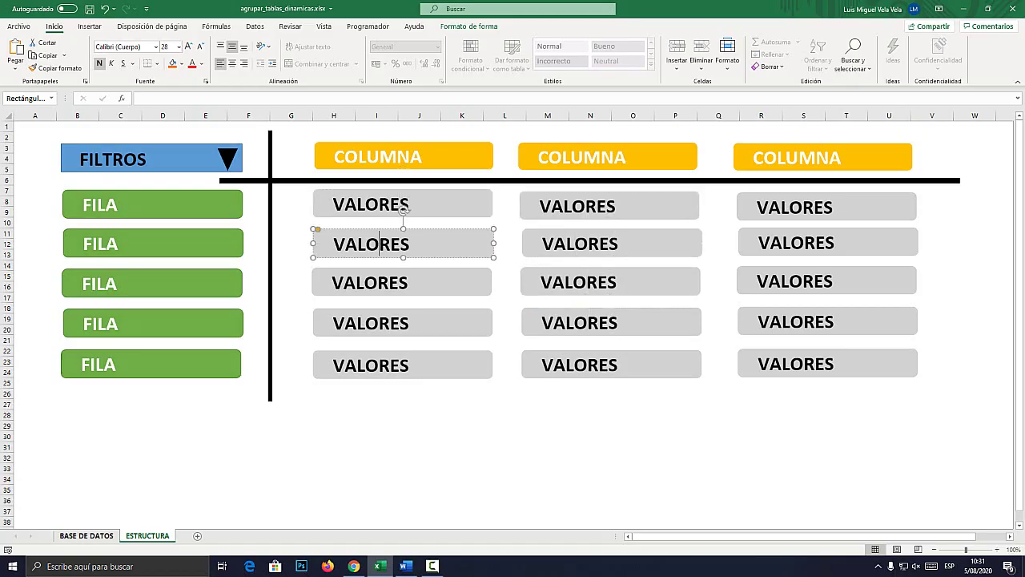
{"action": "left_click", "coordinate": [86, 535]}
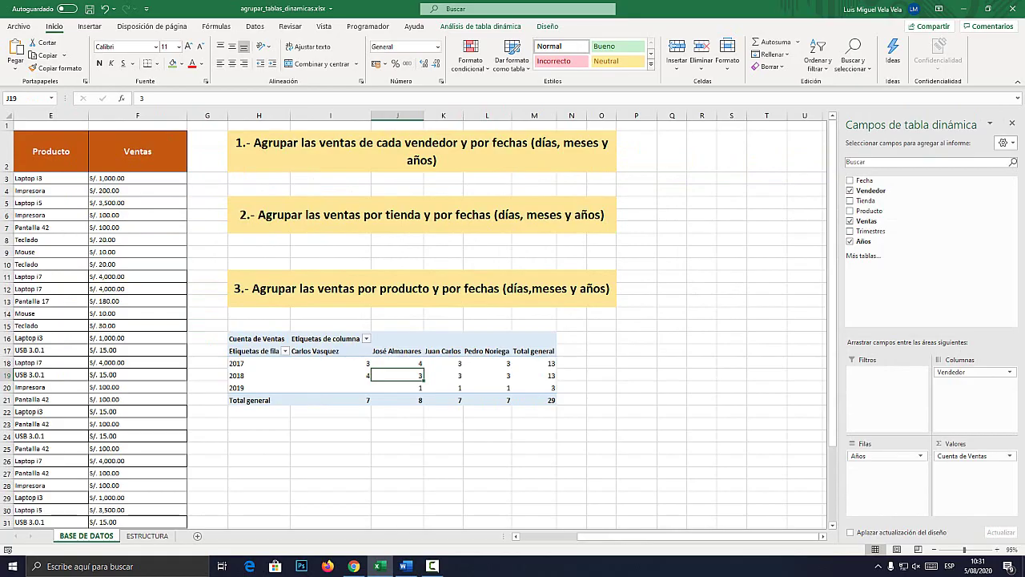
{"action": "key", "text": "super+plus"}
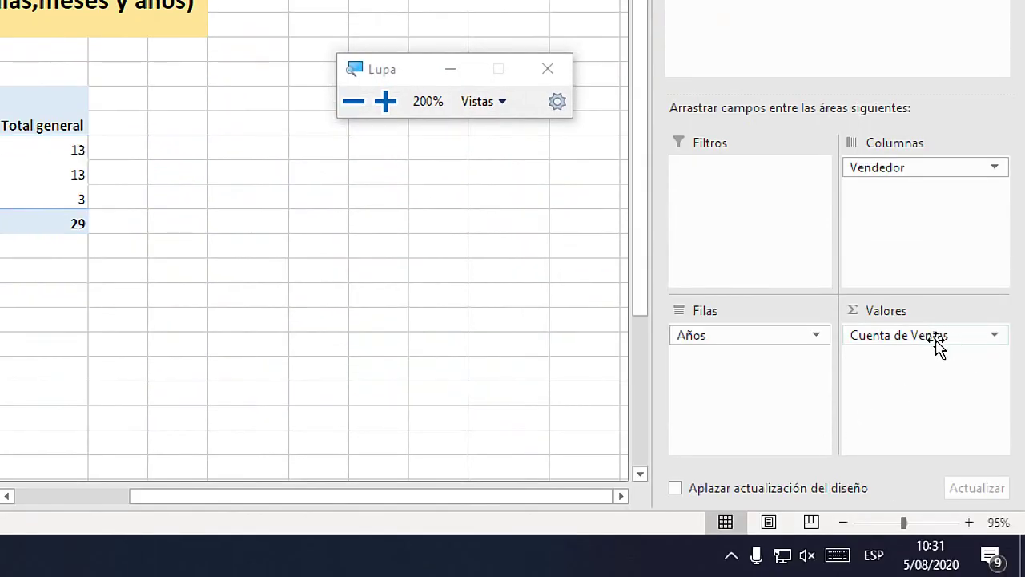
{"action": "key", "text": "super+Escape"}
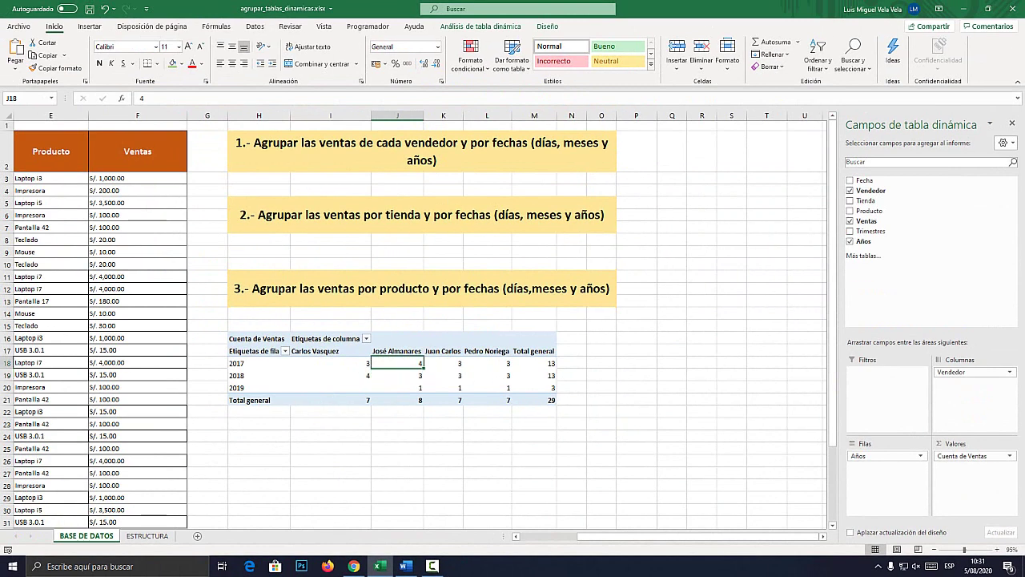
{"action": "left_click", "coordinate": [345, 375]}
{"action": "left_click_drag", "start_coordinate": [696, 535], "coordinate": [640, 536]}
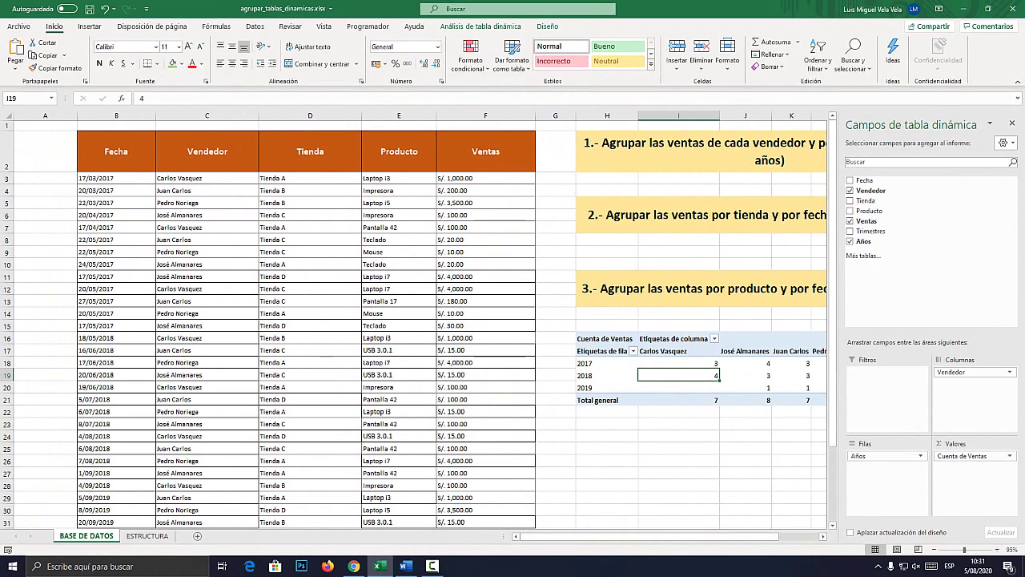
{"action": "left_click_drag", "start_coordinate": [649, 536], "coordinate": [689, 535]}
{"action": "left_click", "coordinate": [604, 375]}
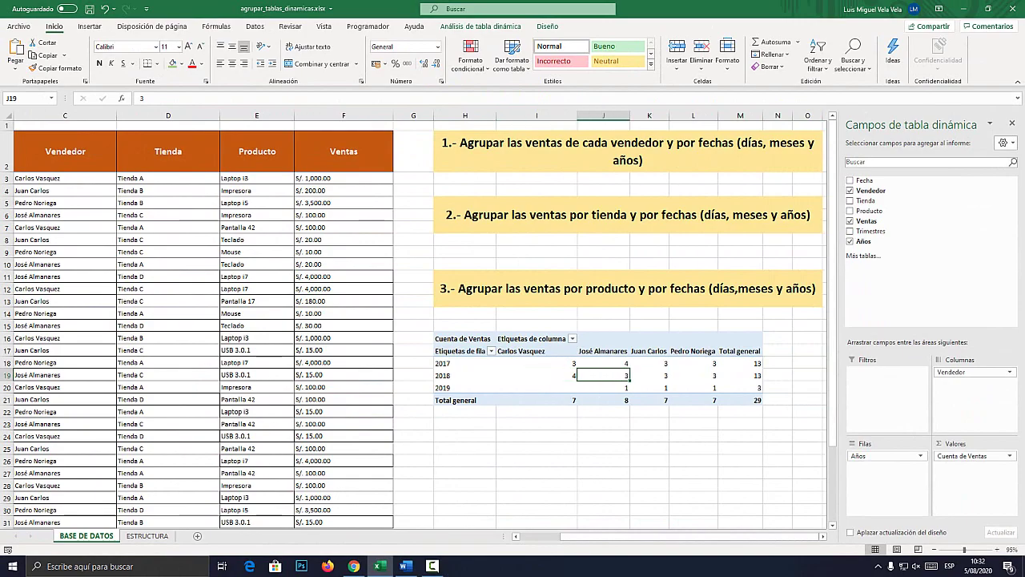
{"action": "key", "text": "super+plus"}
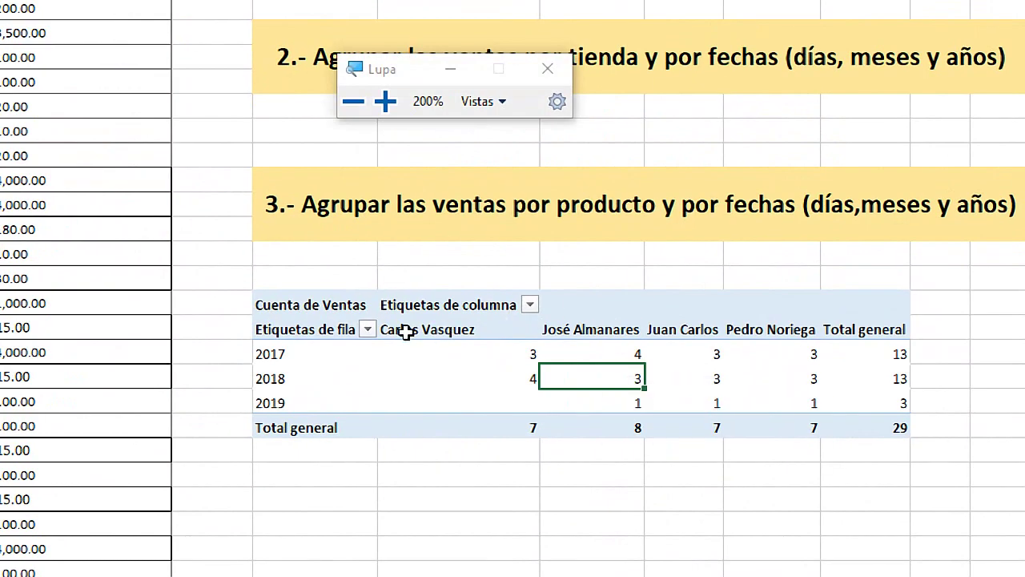
{"action": "left_click", "coordinate": [407, 332]}
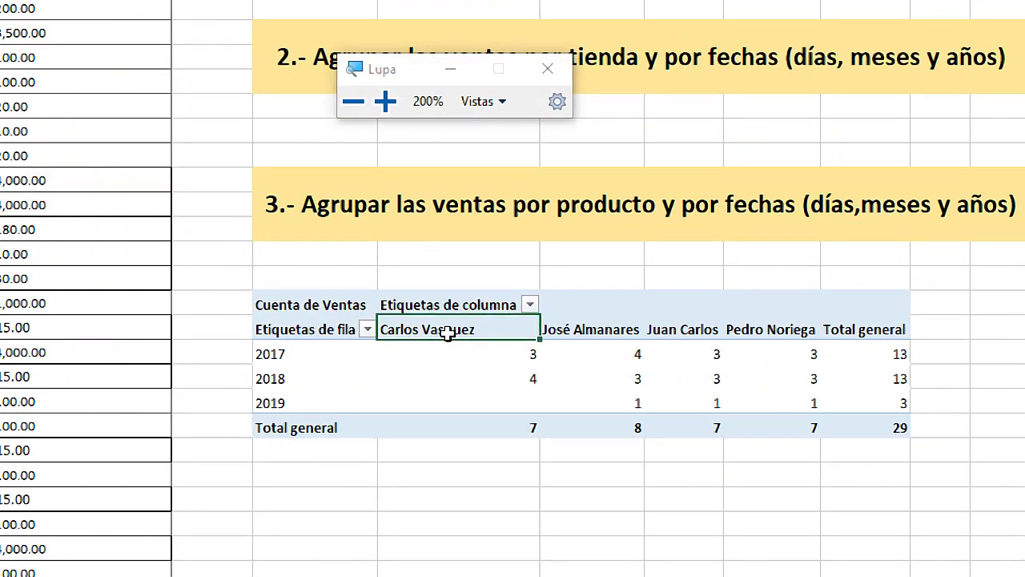
{"action": "left_click", "coordinate": [268, 355]}
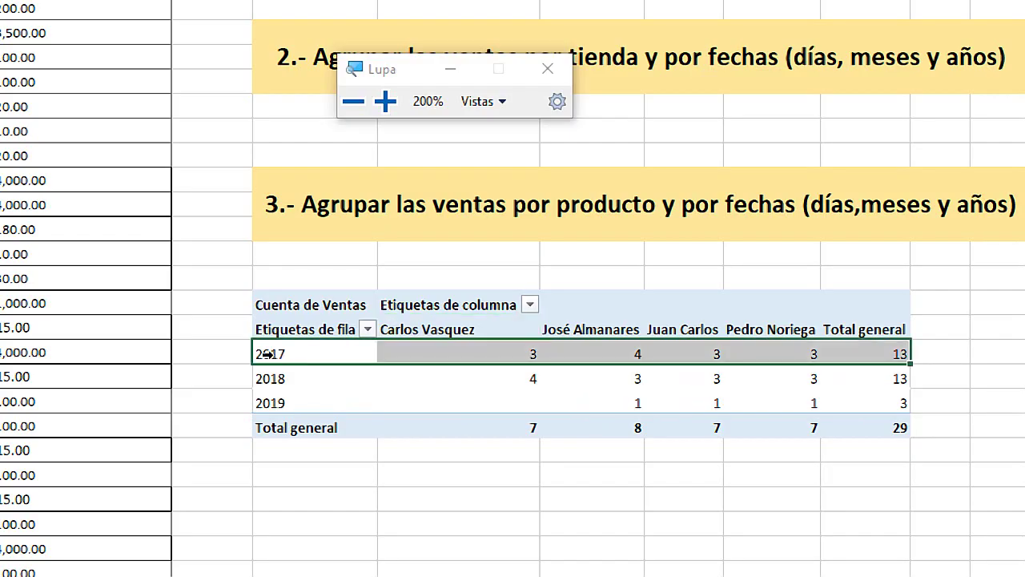
{"action": "left_click", "coordinate": [465, 357]}
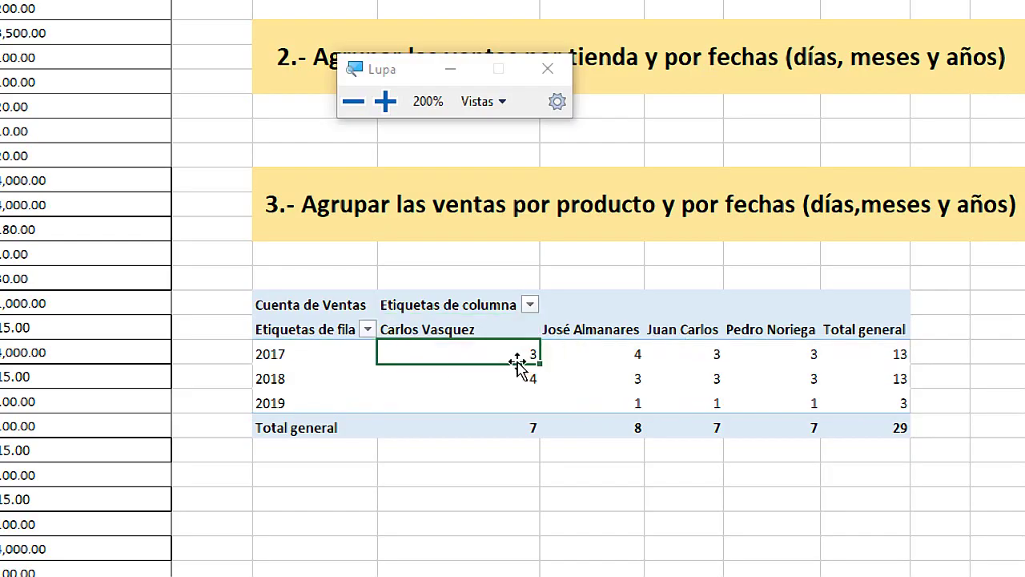
{"action": "left_click", "coordinate": [618, 330]}
{"action": "left_click", "coordinate": [613, 358]}
{"action": "left_click_drag", "start_coordinate": [613, 358], "coordinate": [611, 354]}
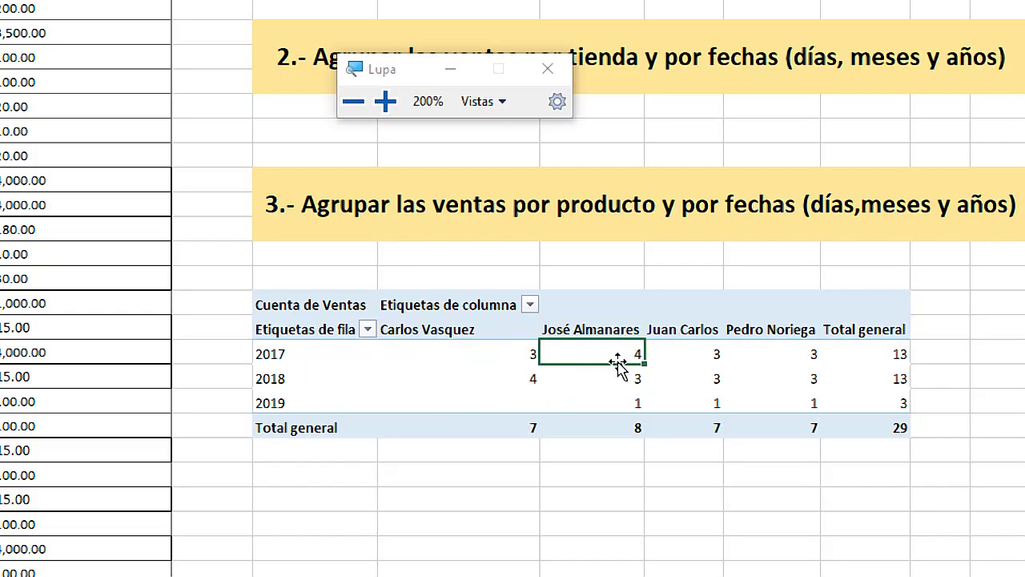
{"action": "key", "text": "super+Escape"}
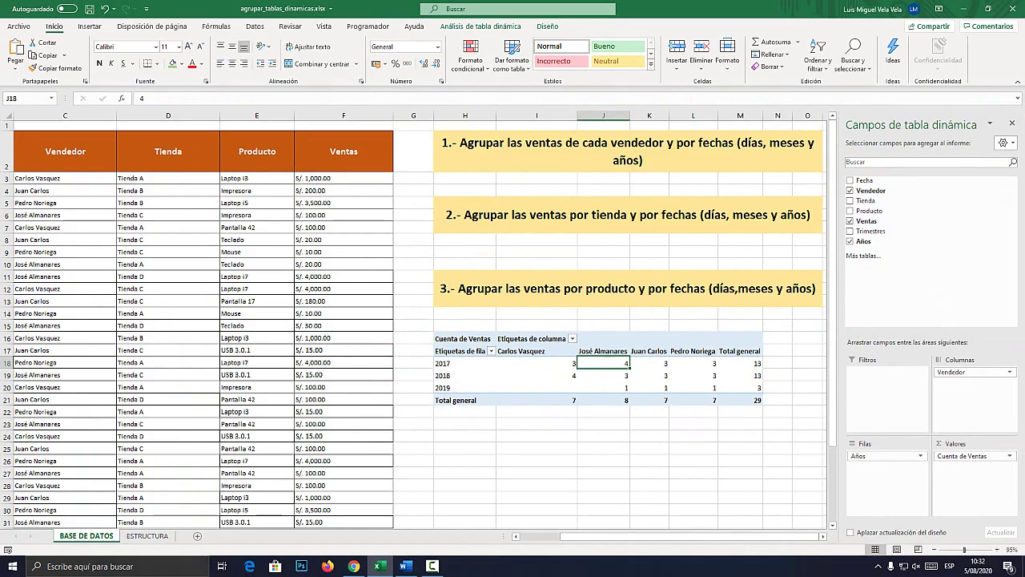
{"action": "left_click_drag", "start_coordinate": [673, 536], "coordinate": [641, 535]}
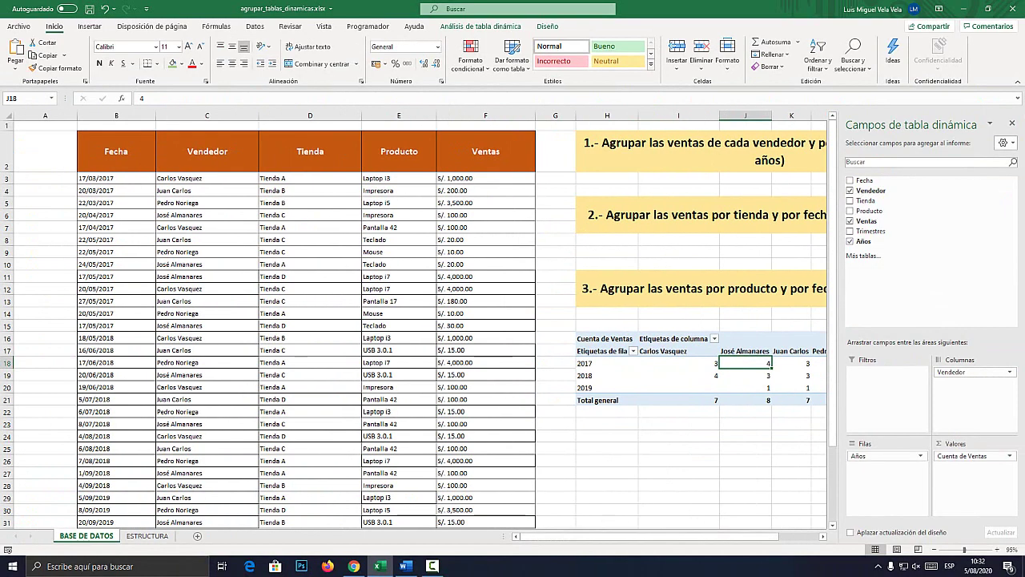
{"action": "mouse_move", "coordinate": [741, 359]}
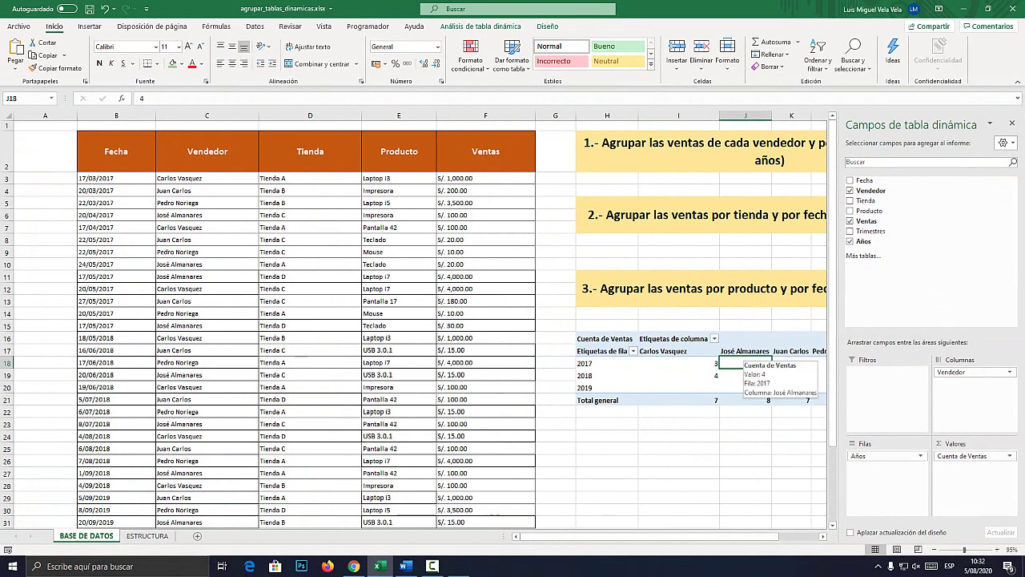
{"action": "key", "text": "super+plus"}
{"action": "key", "text": "super+Escape"}
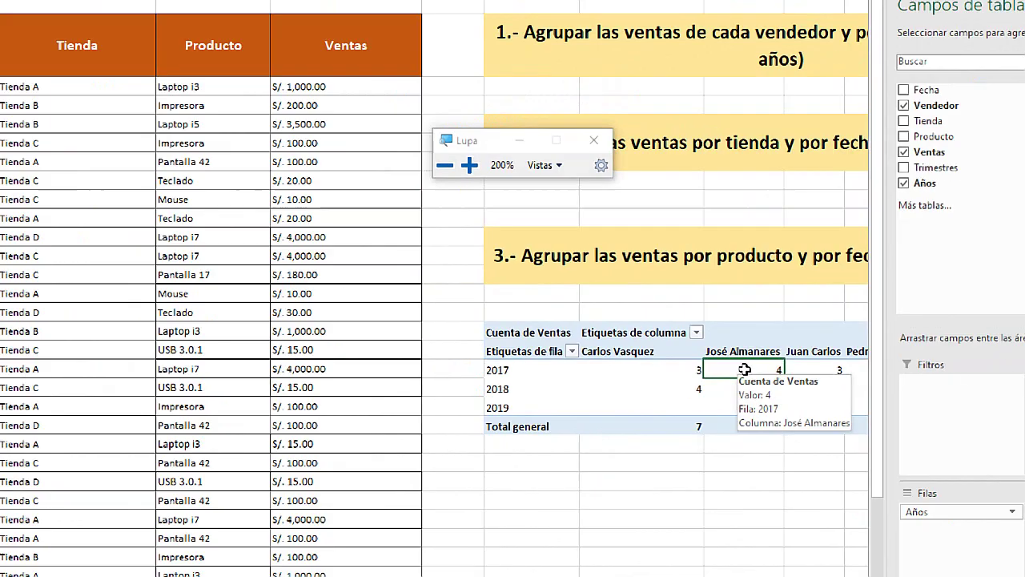
{"action": "key", "text": "super+plus"}
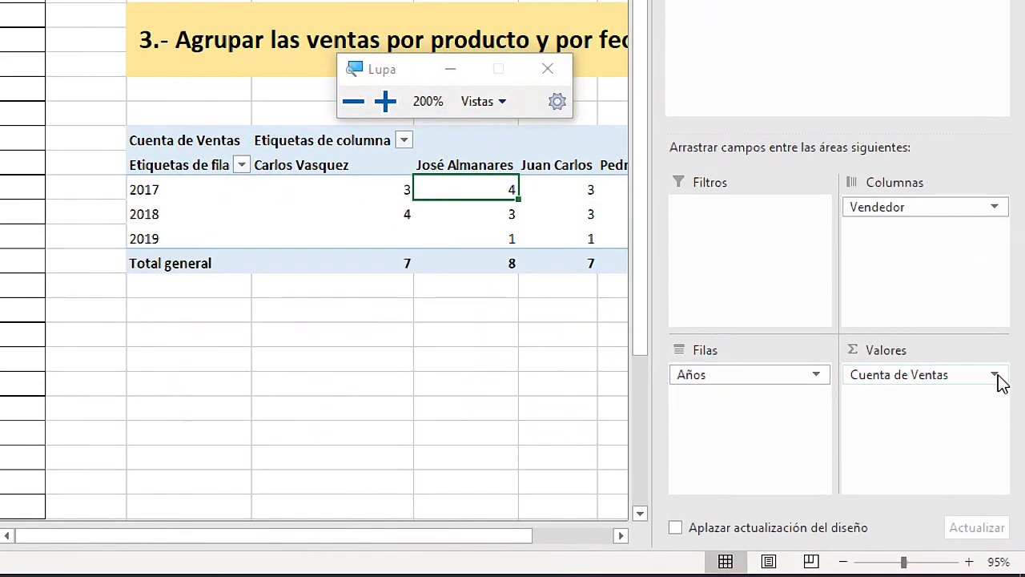
- Change the Ventas value field setting from count to Suma, giving Suma de Ventas
{"action": "left_click", "coordinate": [995, 374]}
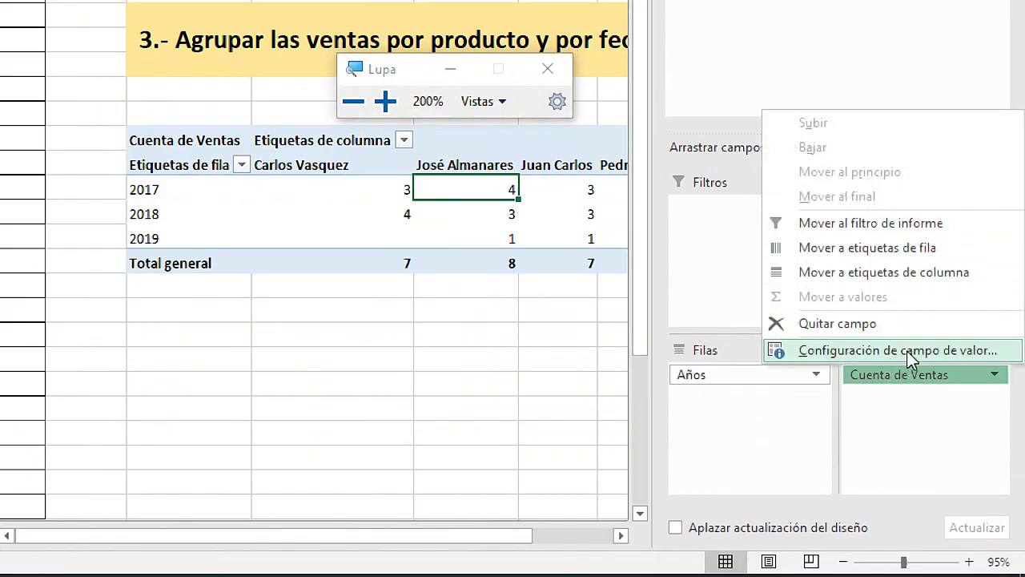
{"action": "left_click", "coordinate": [897, 351]}
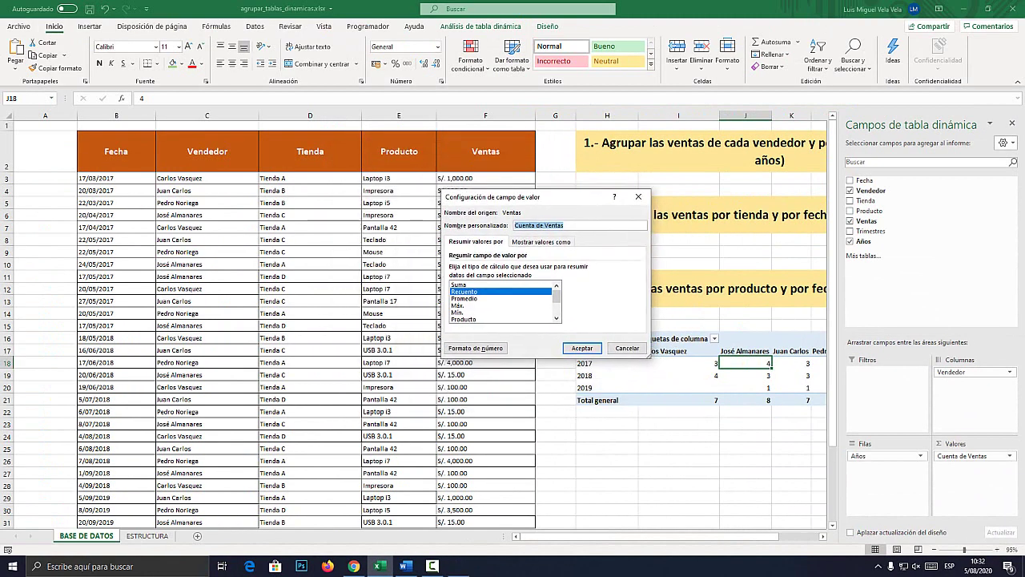
{"action": "key", "text": "super+plus"}
{"action": "left_click", "coordinate": [439, 285]}
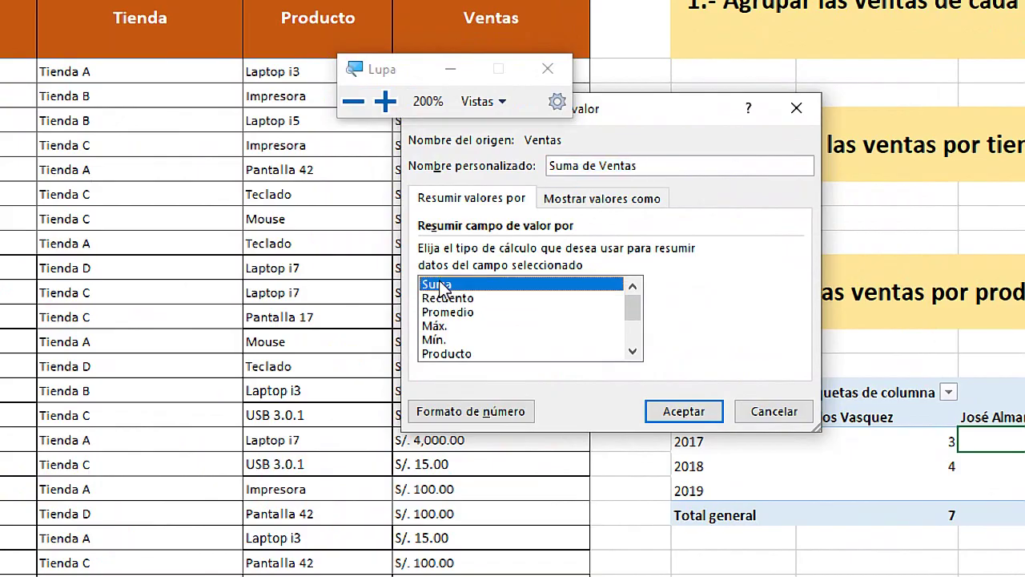
{"action": "left_click", "coordinate": [682, 410]}
{"action": "key", "text": "super+Escape"}
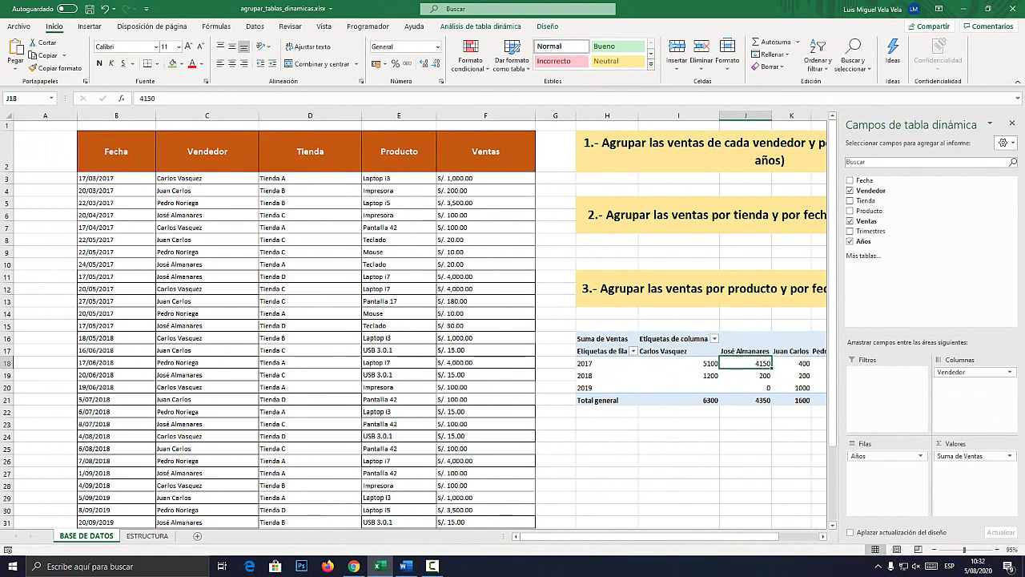
{"action": "left_click", "coordinate": [1011, 123]}
{"action": "left_click", "coordinate": [756, 388]}
{"action": "left_click", "coordinate": [817, 411]}
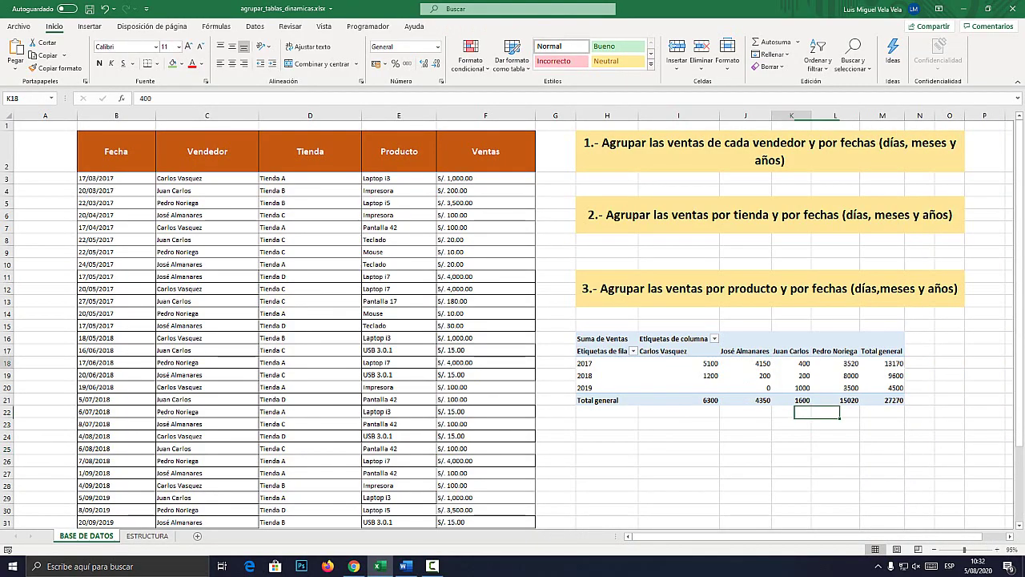
{"action": "left_click", "coordinate": [801, 363]}
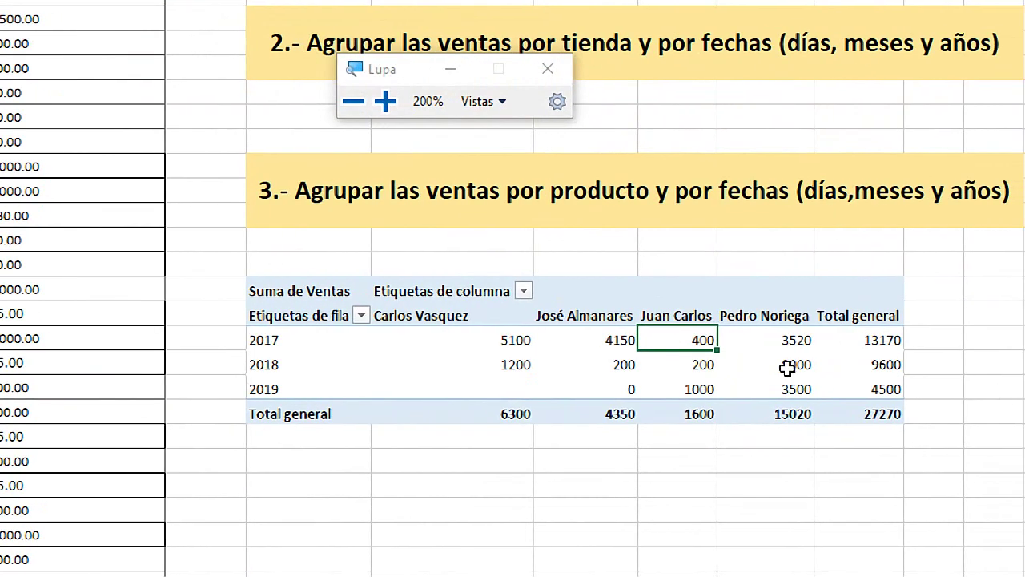
{"action": "left_click", "coordinate": [640, 364]}
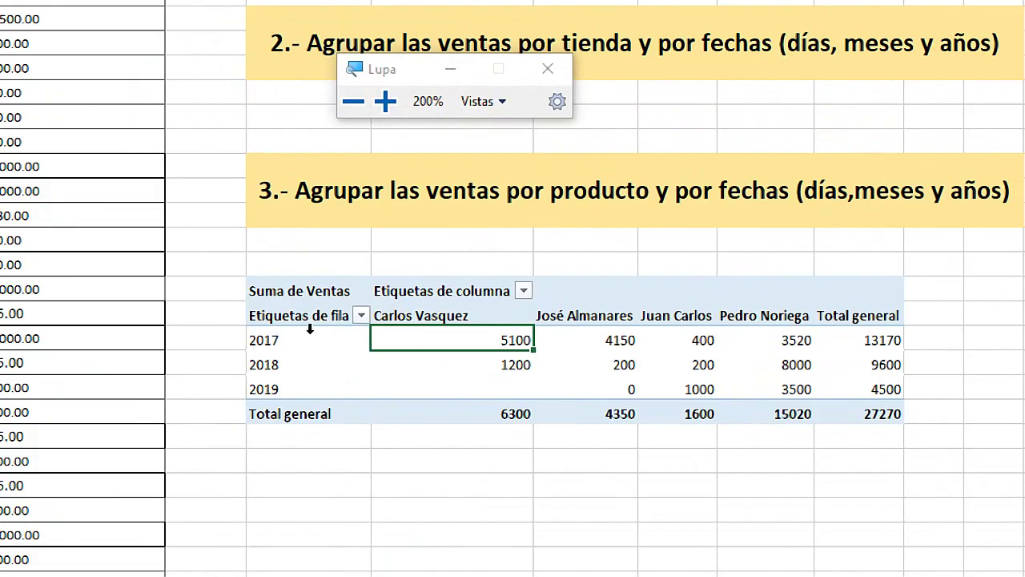
{"action": "left_click", "coordinate": [282, 340]}
{"action": "left_click", "coordinate": [433, 315]}
{"action": "left_click", "coordinate": [452, 360]}
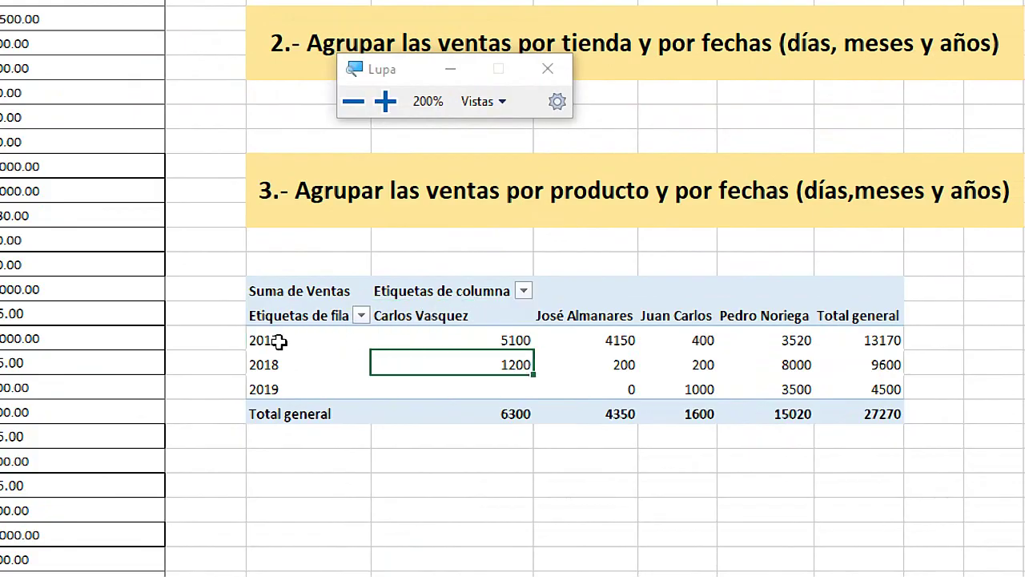
{"action": "left_click", "coordinate": [467, 339]}
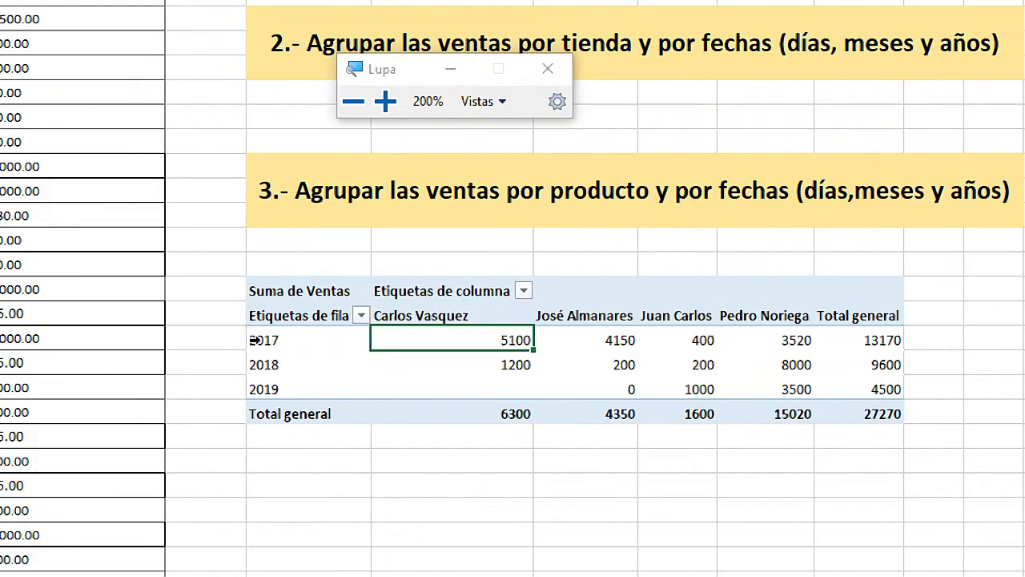
{"action": "left_click", "coordinate": [428, 316]}
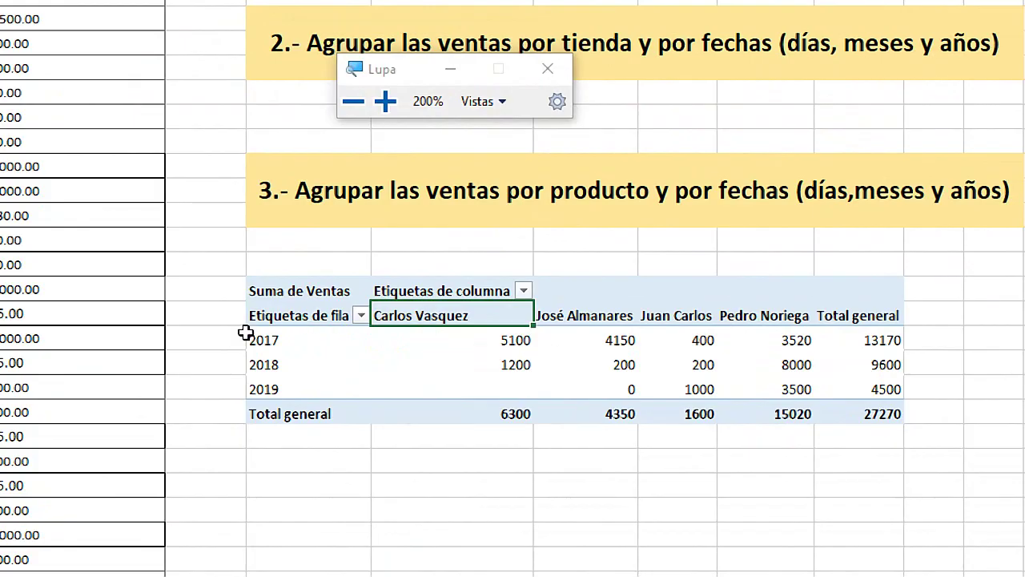
{"action": "left_click", "coordinate": [245, 333]}
{"action": "left_click", "coordinate": [465, 340]}
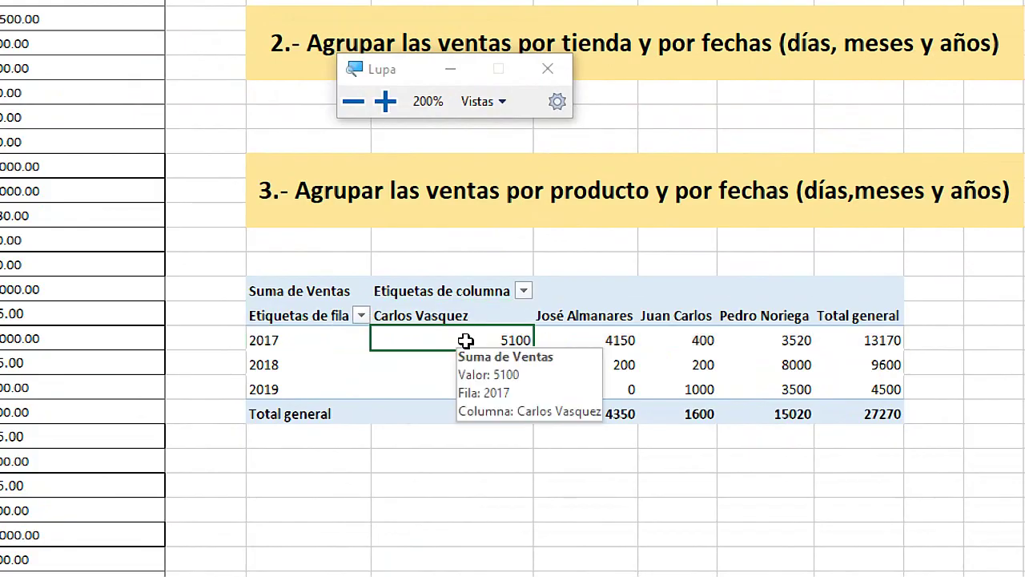
{"action": "left_click", "coordinate": [343, 340]}
{"action": "key", "text": "super+Escape"}
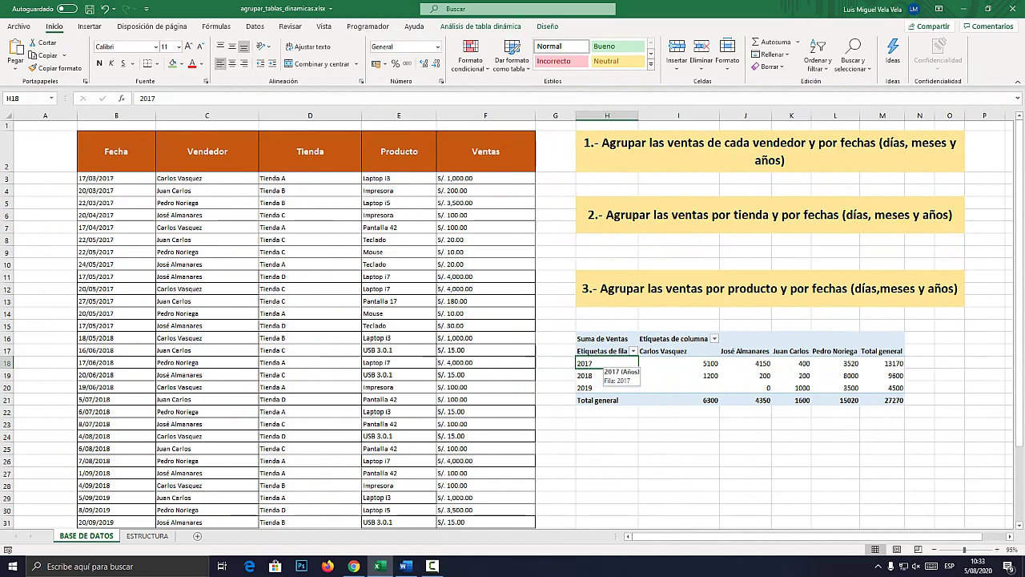
{"action": "left_click", "coordinate": [745, 375]}
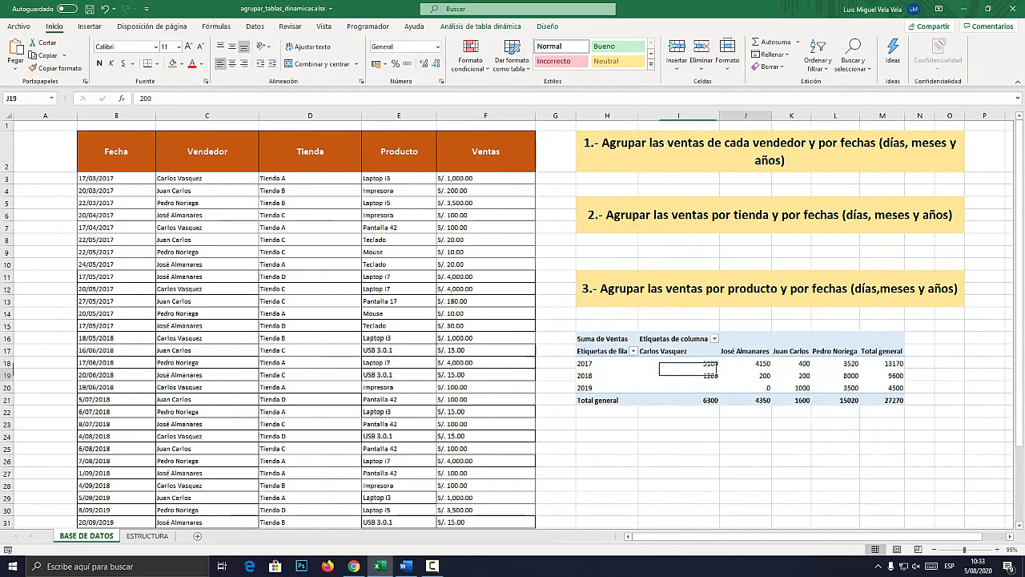
{"action": "key", "text": "super+plus"}
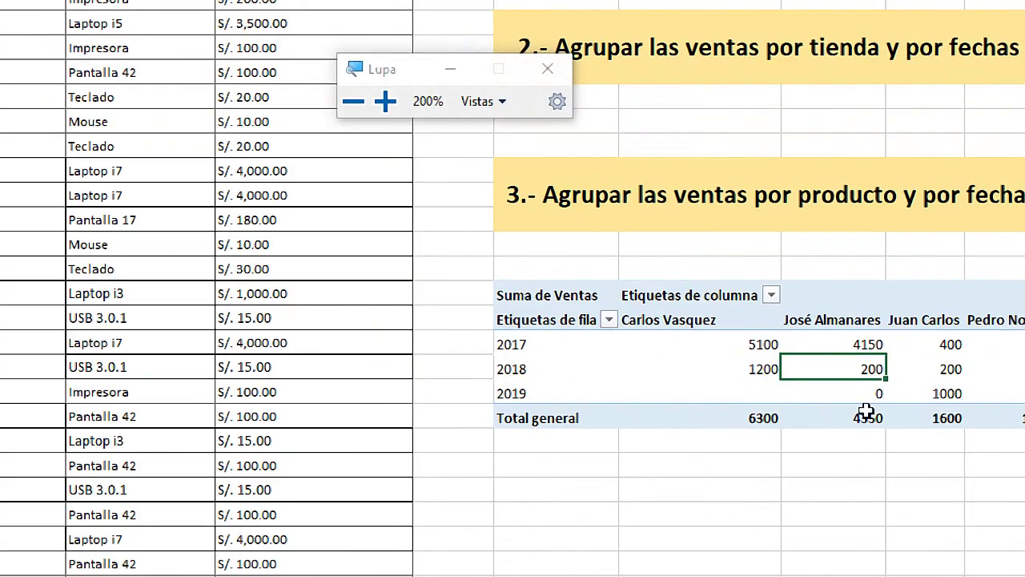
{"action": "left_click", "coordinate": [583, 366]}
{"action": "left_click_drag", "start_coordinate": [492, 360], "coordinate": [494, 372]}
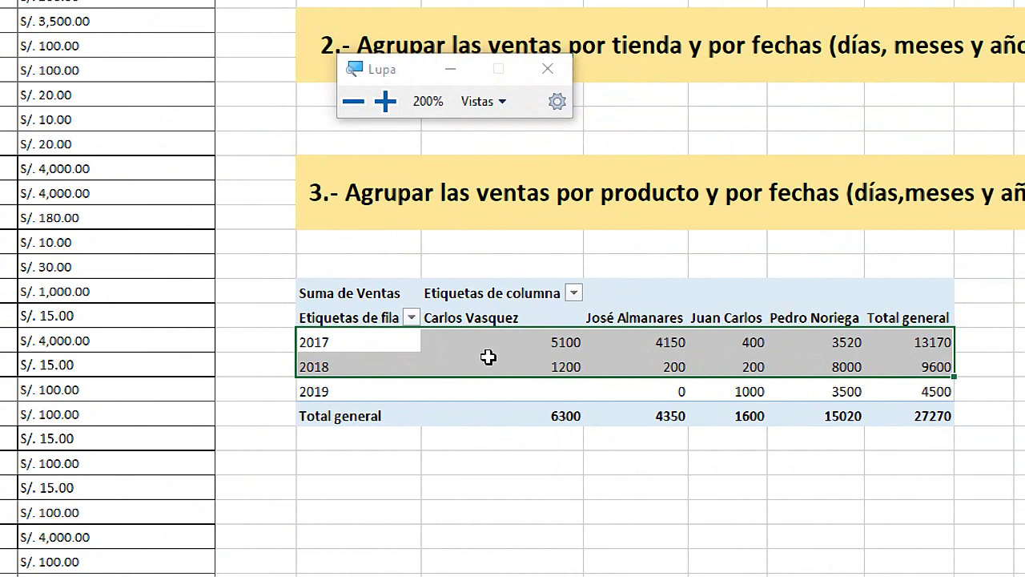
{"action": "left_click", "coordinate": [490, 360]}
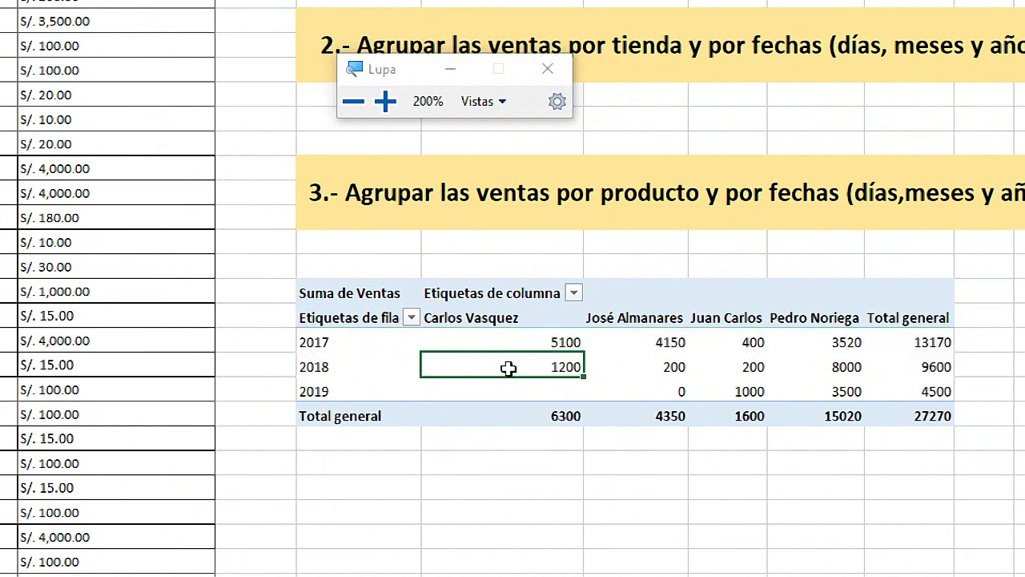
{"action": "left_click", "coordinate": [313, 342]}
{"action": "left_click", "coordinate": [319, 342]}
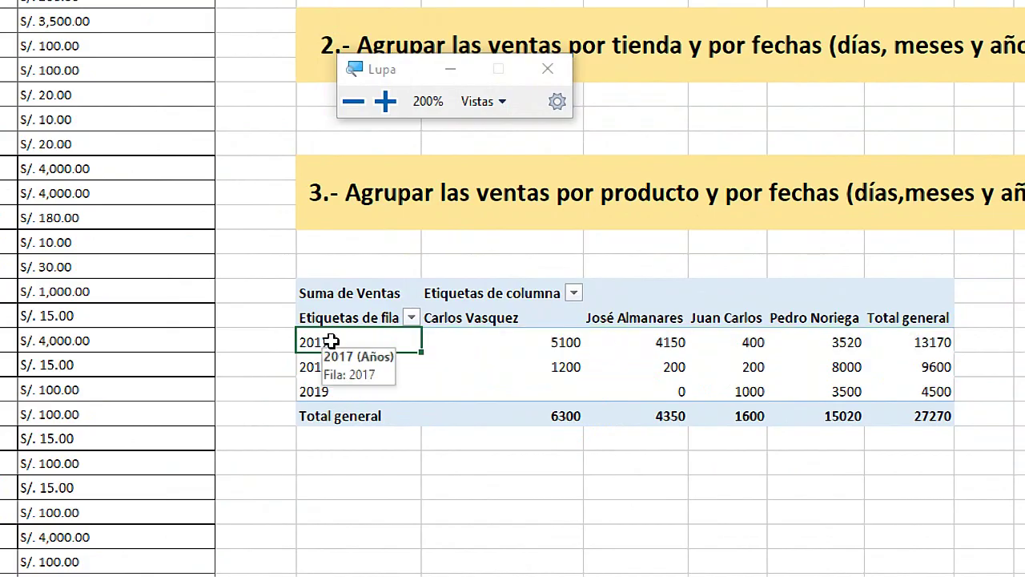
{"action": "left_click", "coordinate": [329, 365]}
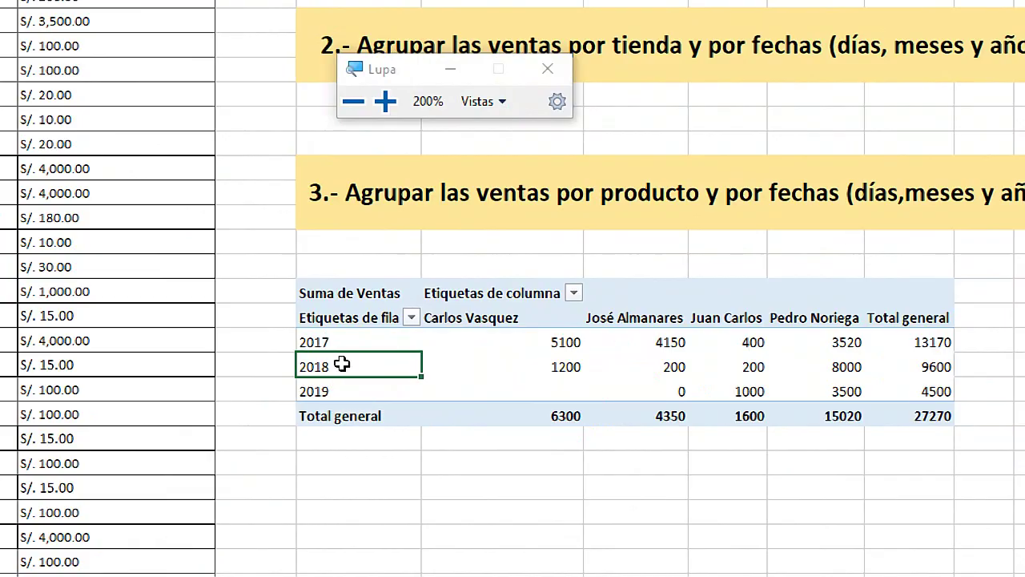
- Open date grouping for the year labels and add Días, Horas, Minutos and Segundos
{"action": "right_click", "coordinate": [333, 366]}
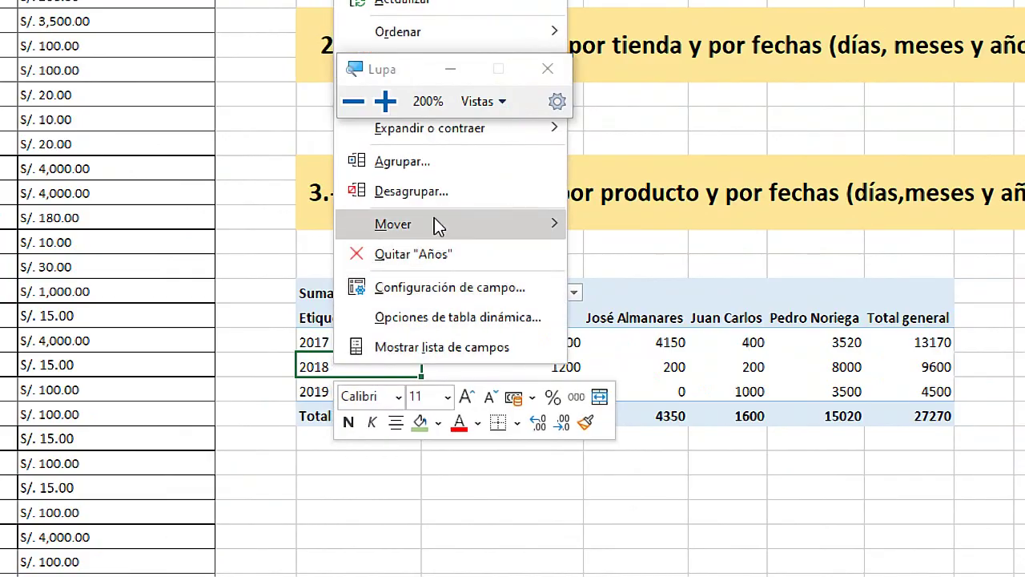
{"action": "left_click", "coordinate": [412, 170]}
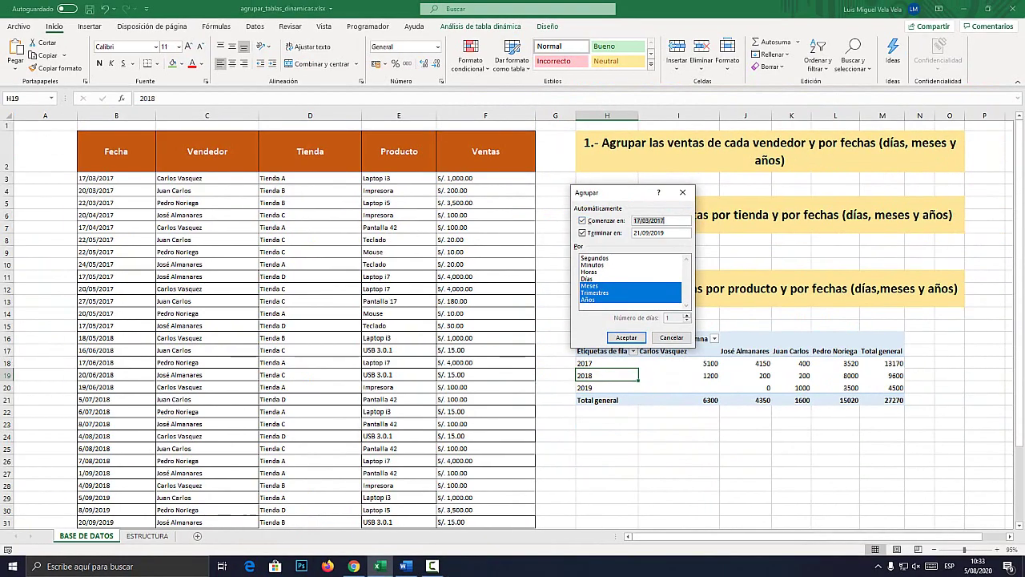
{"action": "left_click_drag", "start_coordinate": [592, 192], "coordinate": [475, 203]}
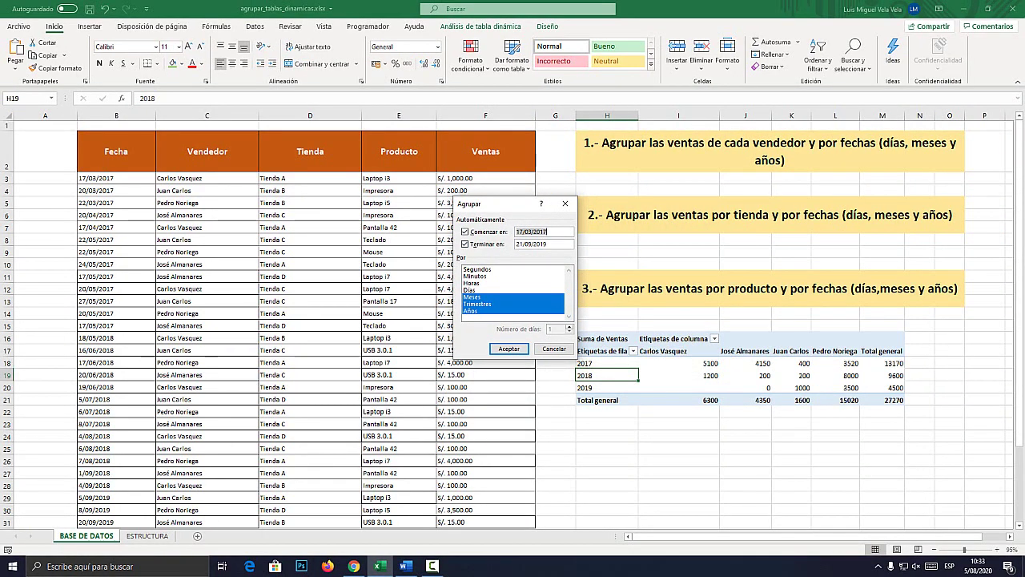
{"action": "key", "text": "super+plus"}
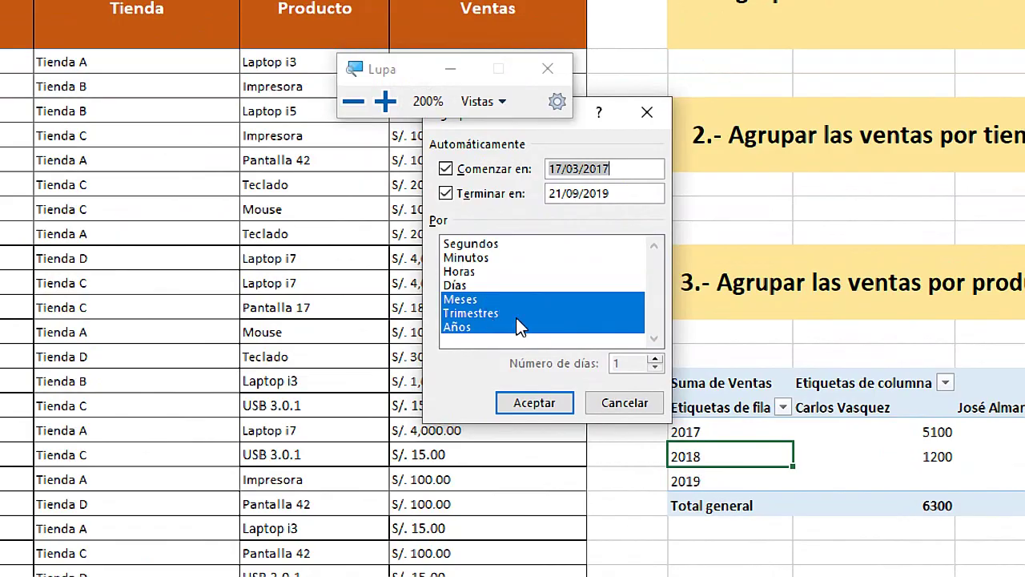
{"action": "left_click", "coordinate": [463, 286]}
{"action": "left_click", "coordinate": [470, 273]}
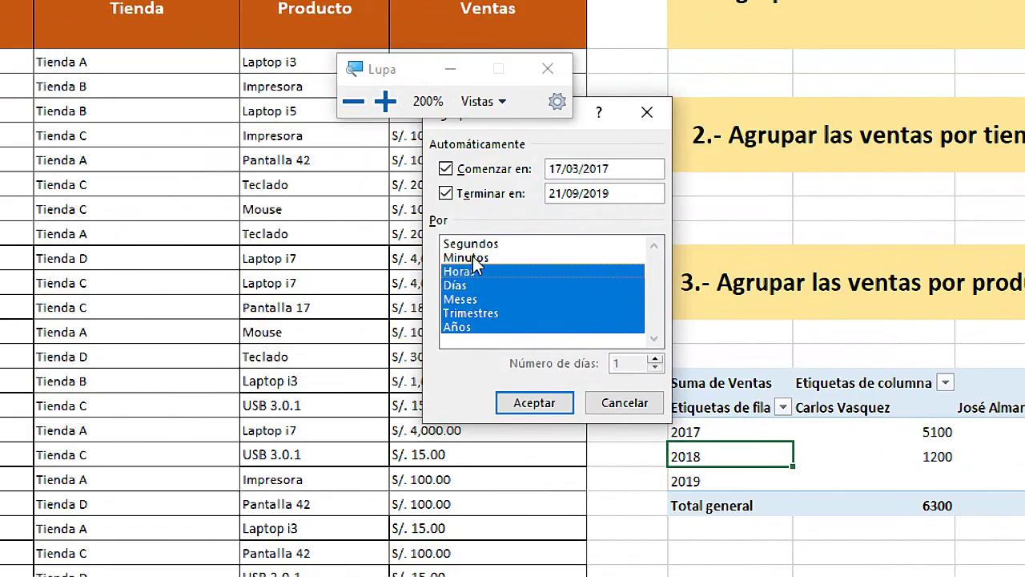
{"action": "left_click", "coordinate": [472, 257]}
{"action": "left_click", "coordinate": [473, 244]}
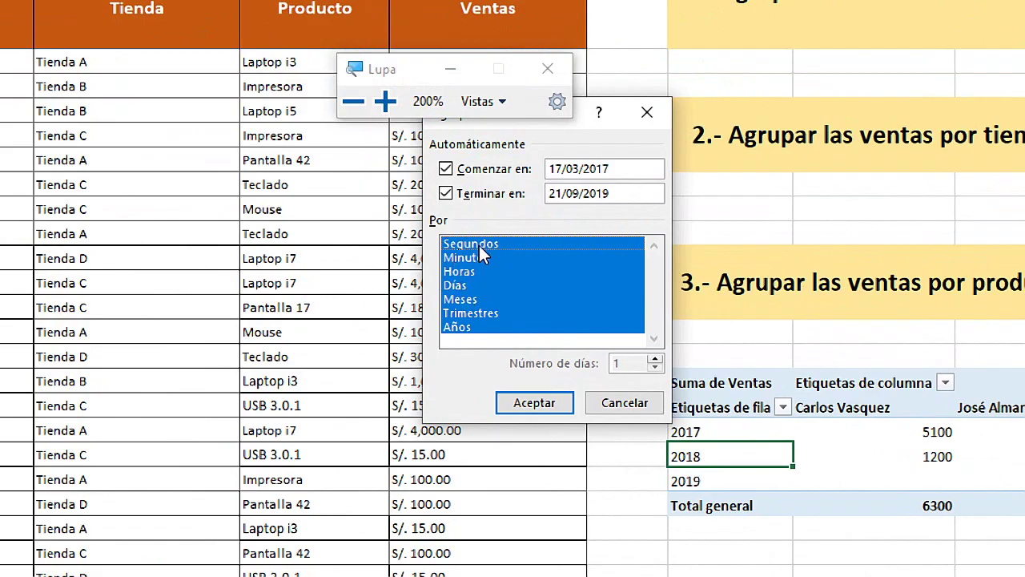
- Clear all grouping units, leave only Años selected and apply the grouping
{"action": "left_click", "coordinate": [459, 329]}
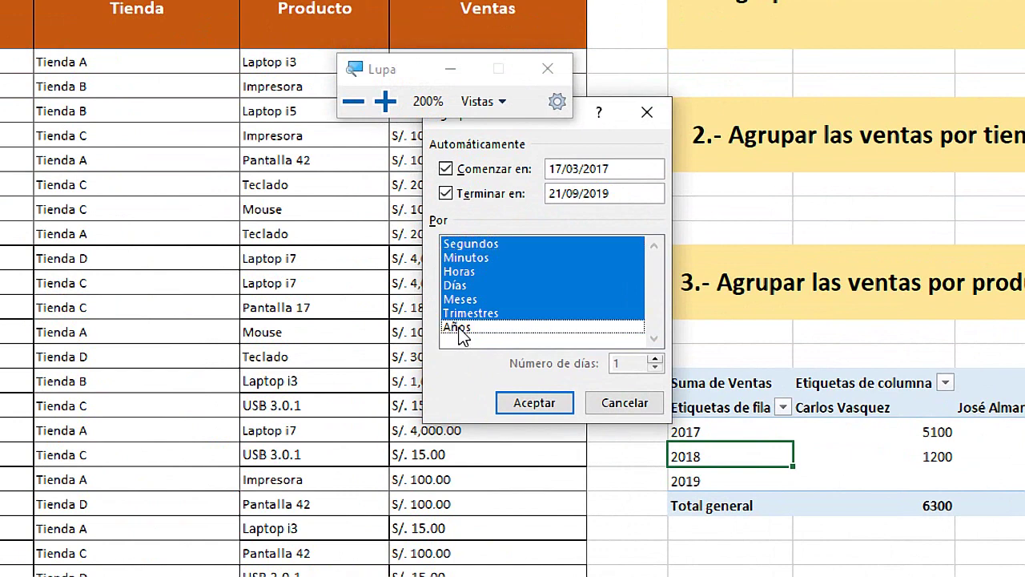
{"action": "left_click", "coordinate": [463, 314]}
{"action": "left_click", "coordinate": [465, 299]}
{"action": "left_click", "coordinate": [466, 286]}
{"action": "left_click", "coordinate": [472, 272]}
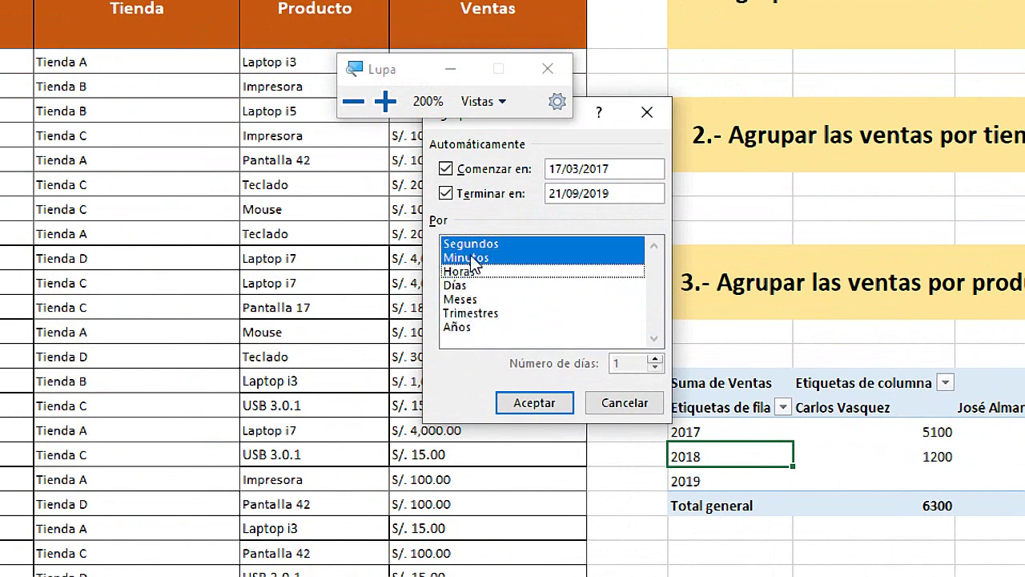
{"action": "left_click", "coordinate": [471, 258]}
{"action": "left_click", "coordinate": [473, 244]}
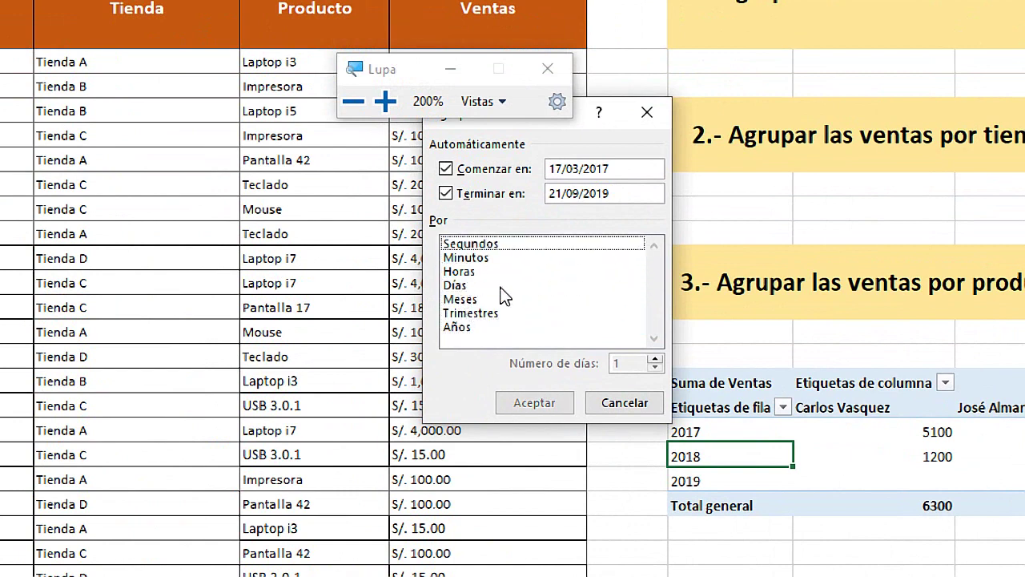
{"action": "left_click", "coordinate": [461, 330]}
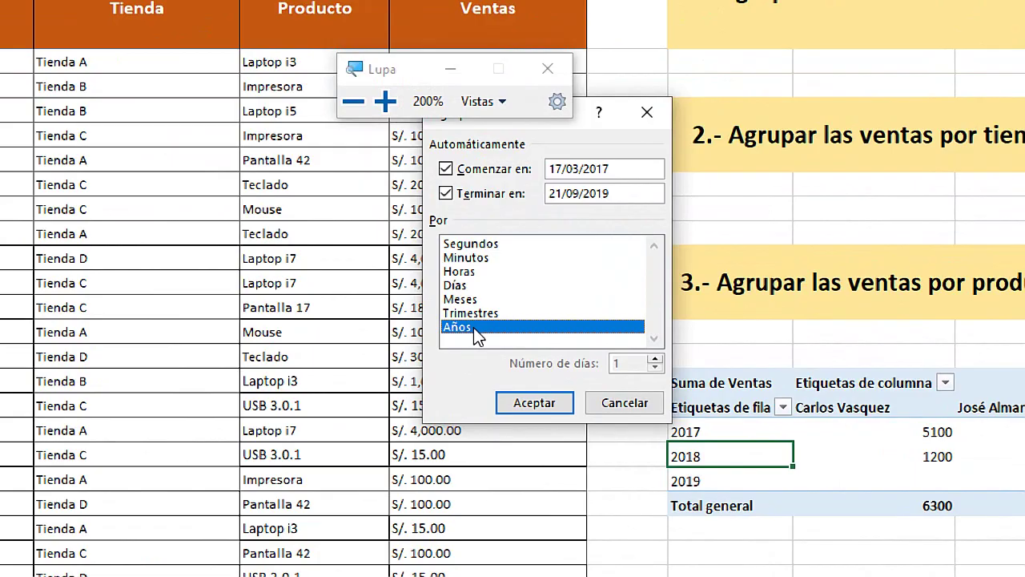
{"action": "left_click", "coordinate": [474, 329]}
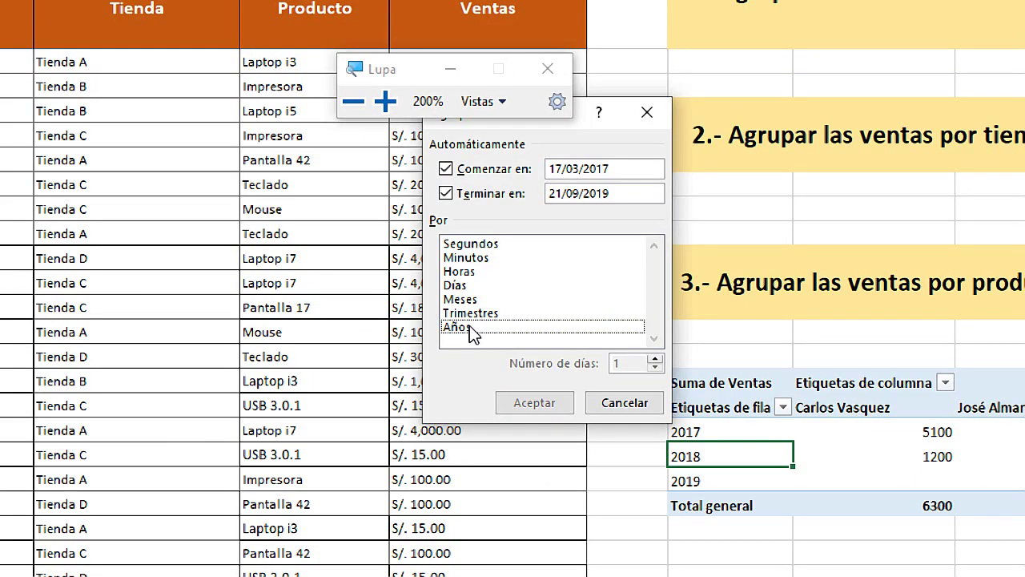
{"action": "left_click", "coordinate": [463, 330]}
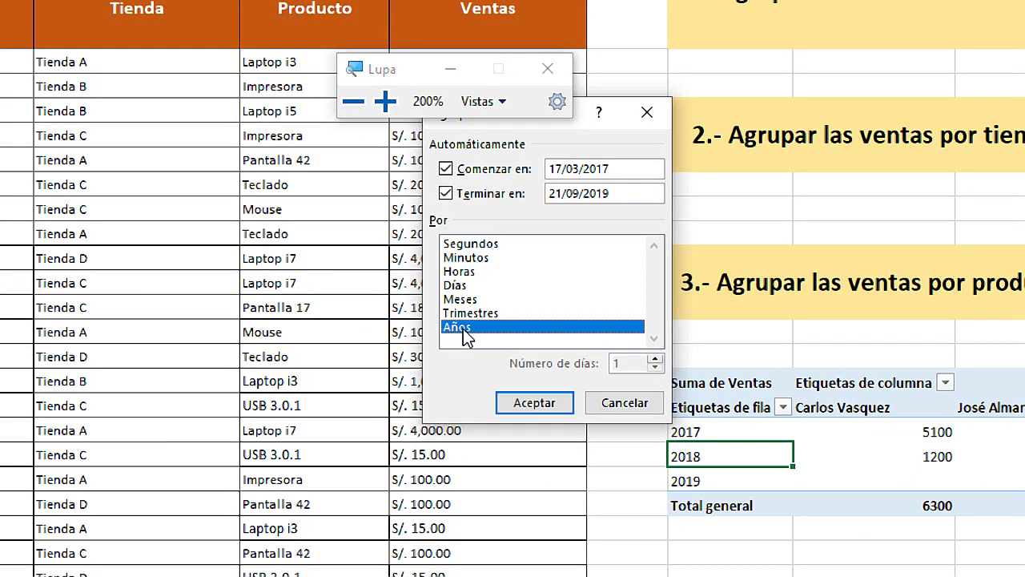
{"action": "left_click", "coordinate": [534, 404]}
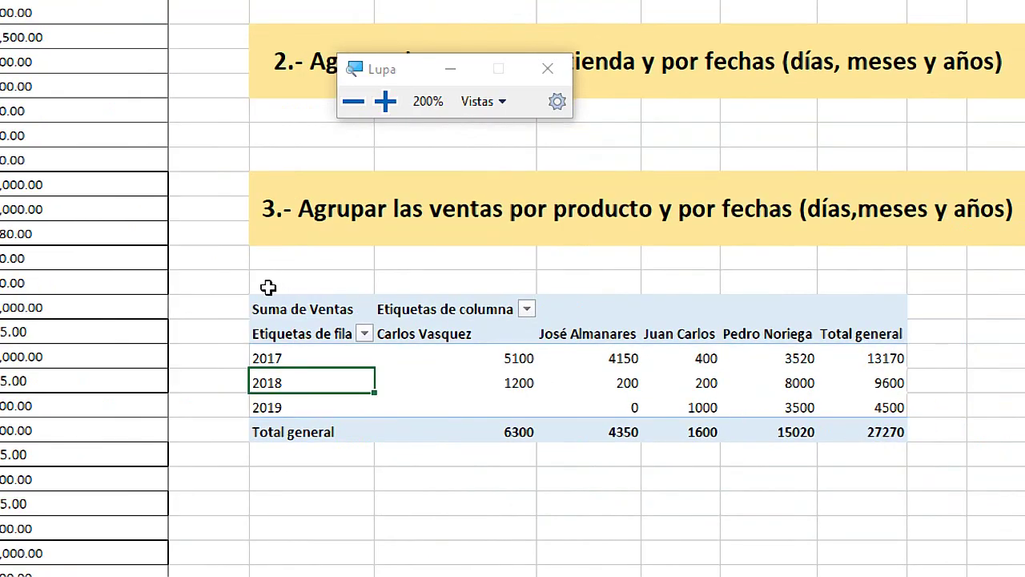
- Regroup the pivot dates by Trimestres only, dropping Años
{"action": "right_click", "coordinate": [284, 383]}
{"action": "left_click", "coordinate": [370, 181]}
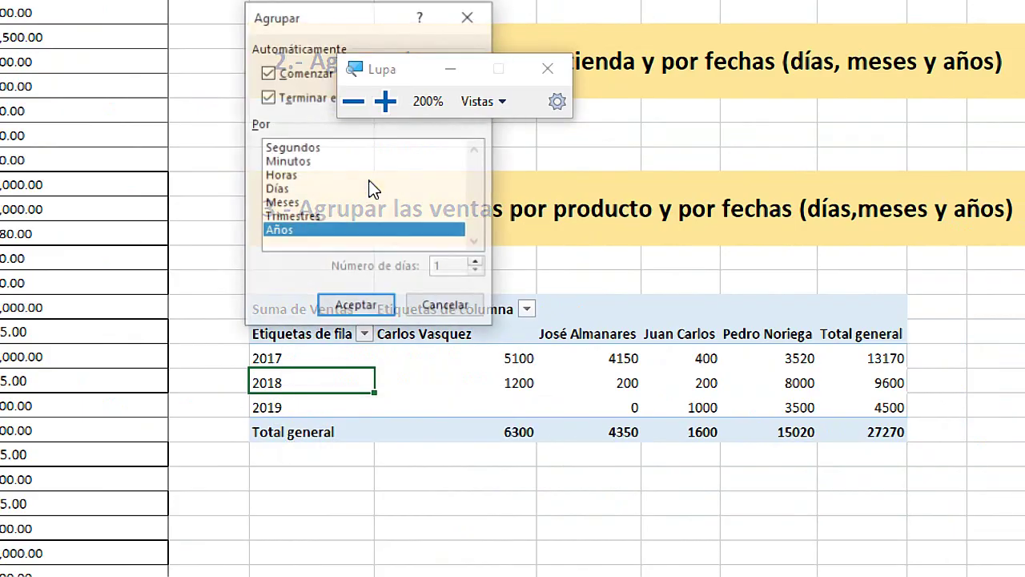
{"action": "left_click", "coordinate": [300, 217]}
{"action": "left_click", "coordinate": [284, 233]}
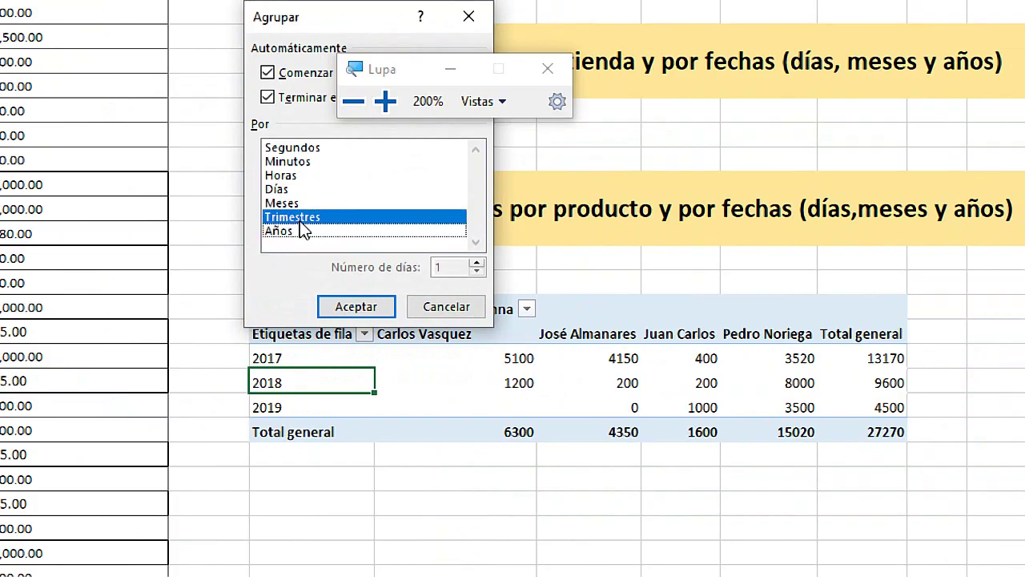
{"action": "left_click", "coordinate": [342, 309]}
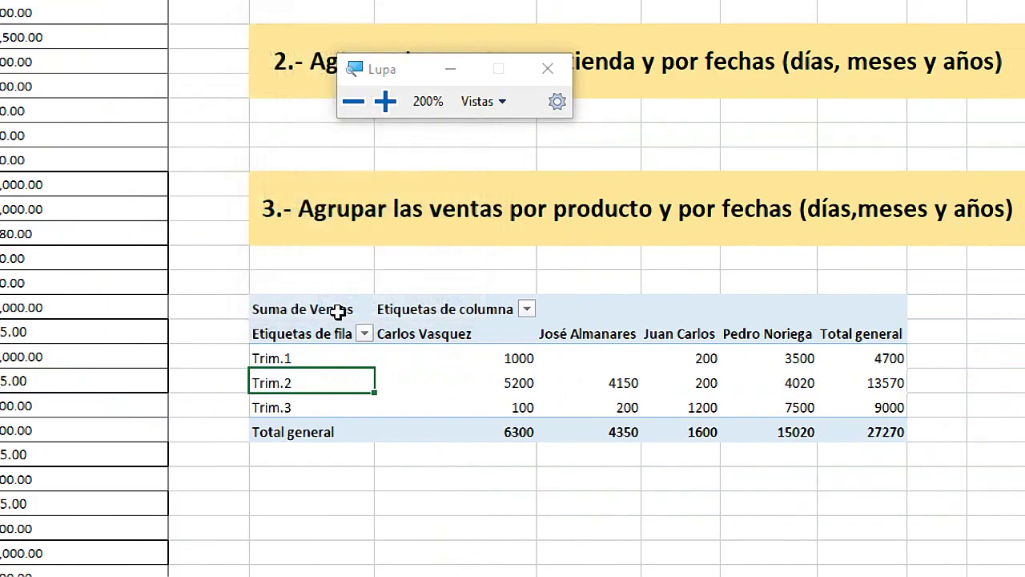
- Regroup the dates by Meses alone, so rows list Mar through Set
{"action": "right_click", "coordinate": [287, 381]}
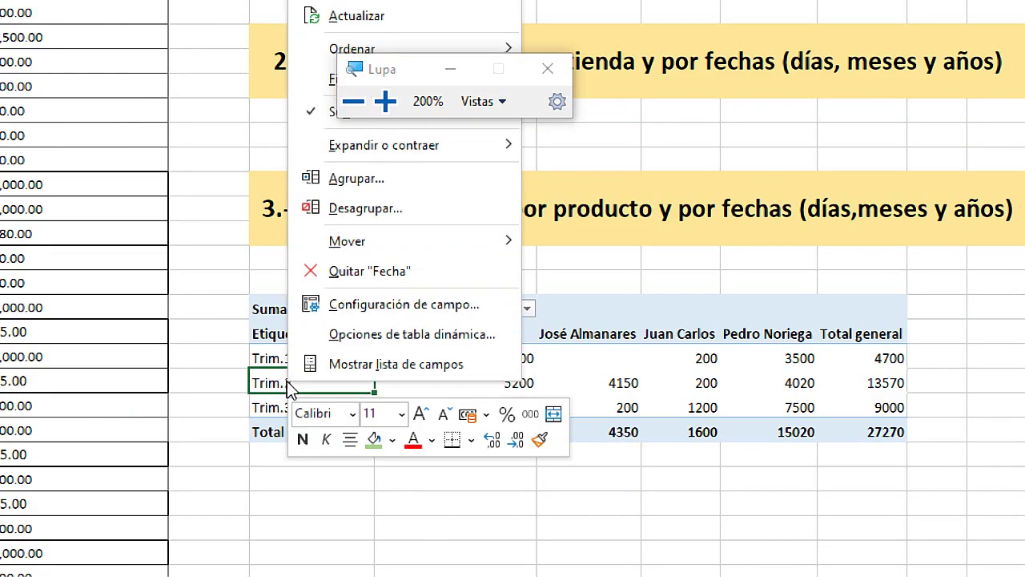
{"action": "left_click", "coordinate": [345, 176]}
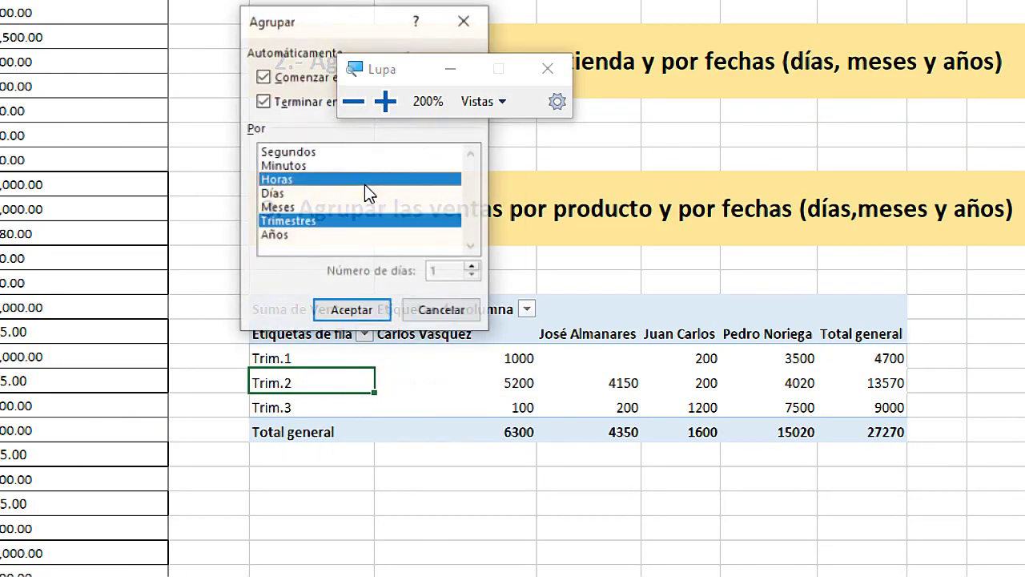
{"action": "left_click", "coordinate": [289, 179]}
{"action": "left_click", "coordinate": [295, 221]}
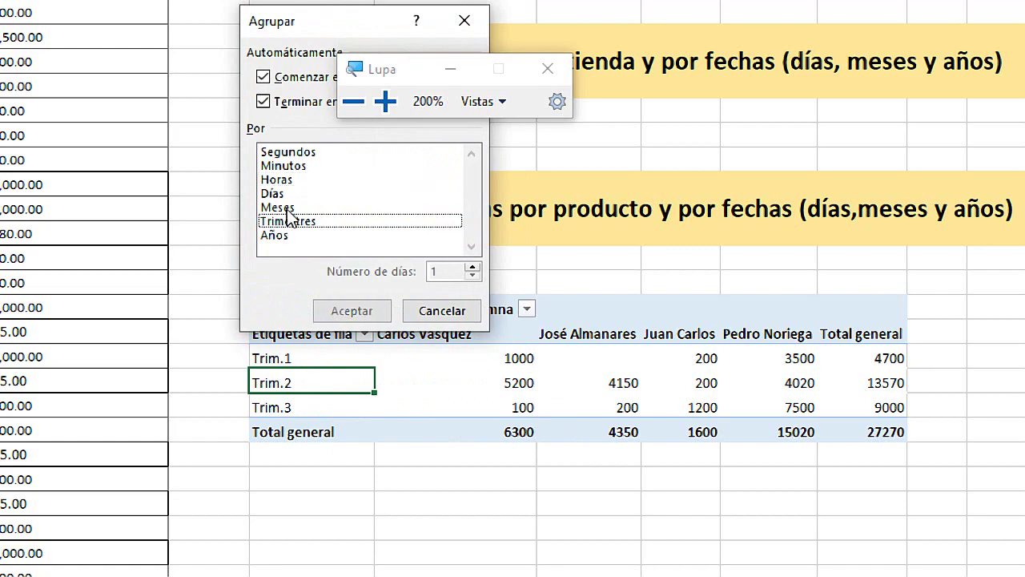
{"action": "left_click", "coordinate": [290, 208]}
{"action": "left_click", "coordinate": [344, 311]}
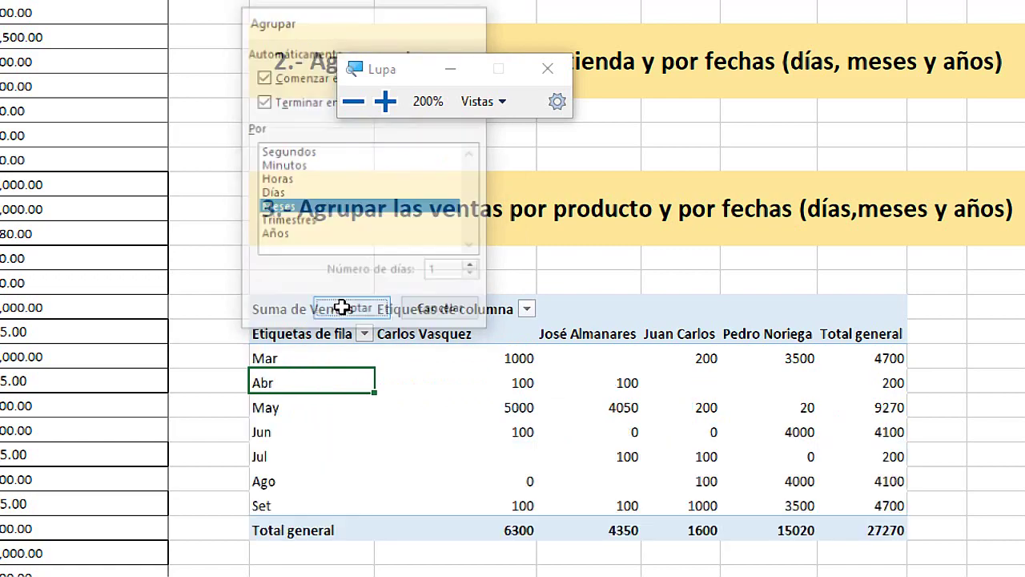
{"action": "key", "text": "super+Escape"}
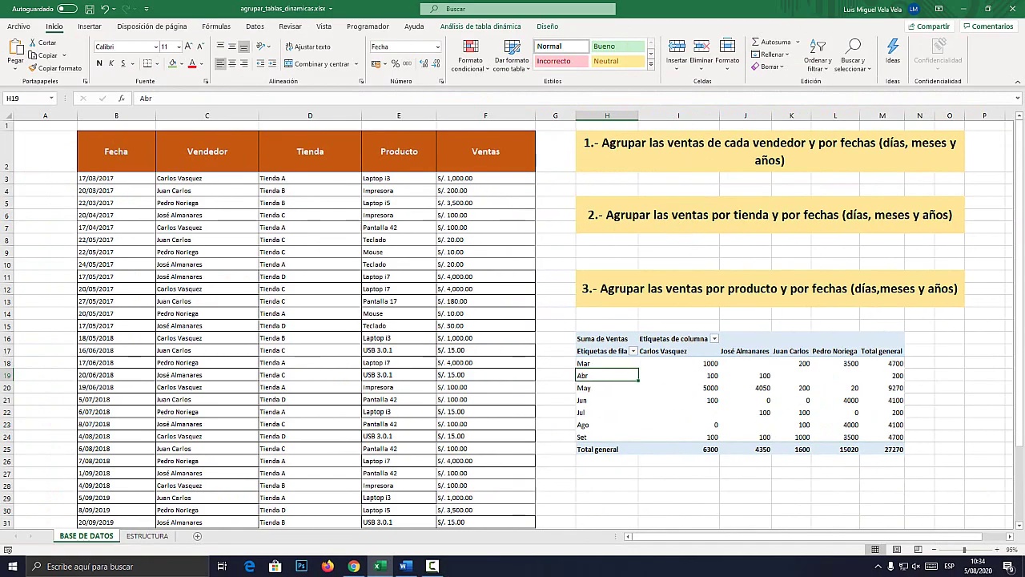
{"action": "key", "text": "super+plus"}
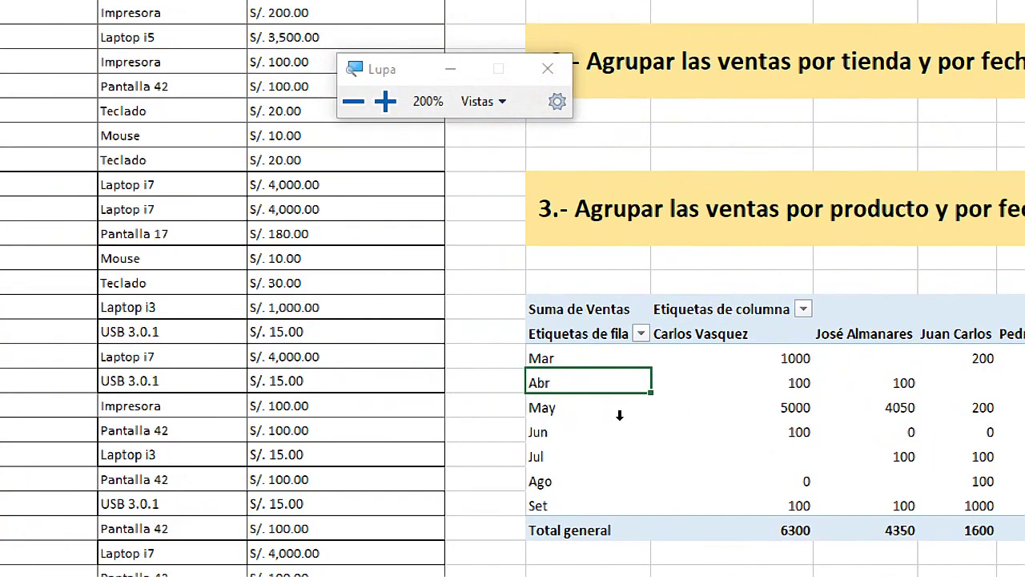
{"action": "left_click", "coordinate": [583, 408]}
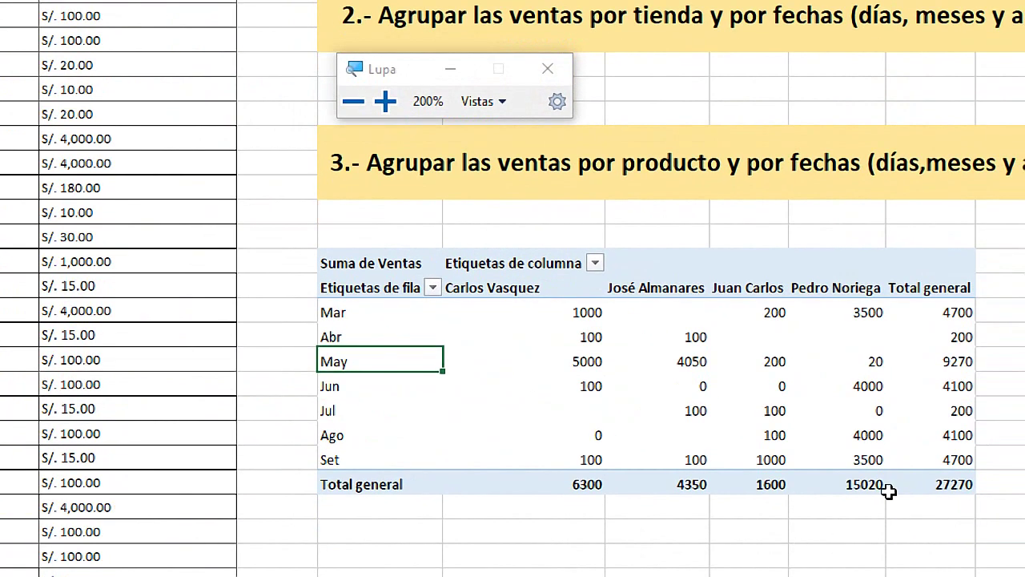
{"action": "left_click", "coordinate": [344, 324]}
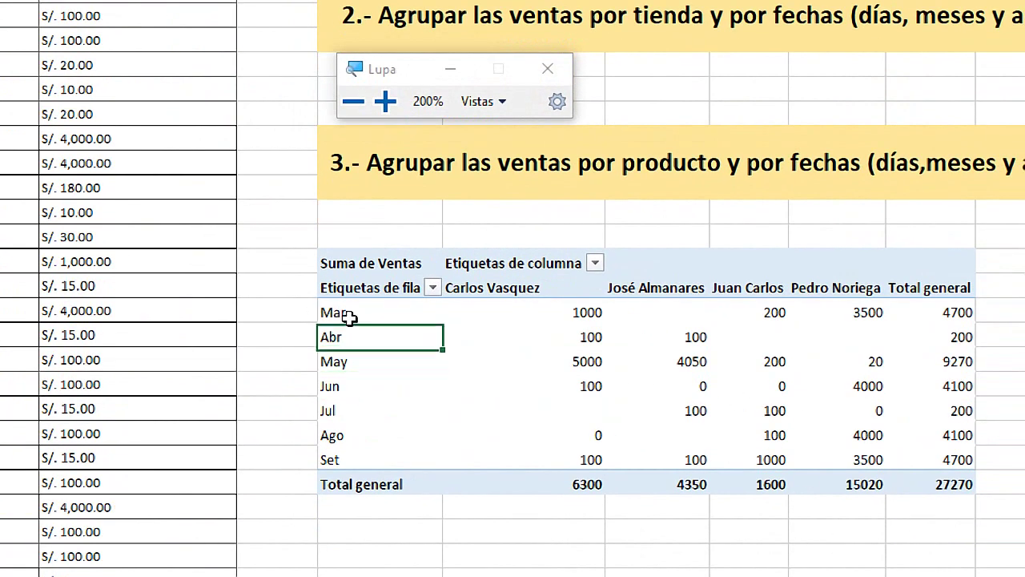
{"action": "left_click", "coordinate": [347, 350]}
{"action": "left_click", "coordinate": [352, 394]}
{"action": "left_click", "coordinate": [351, 375], "text": "ctrl"}
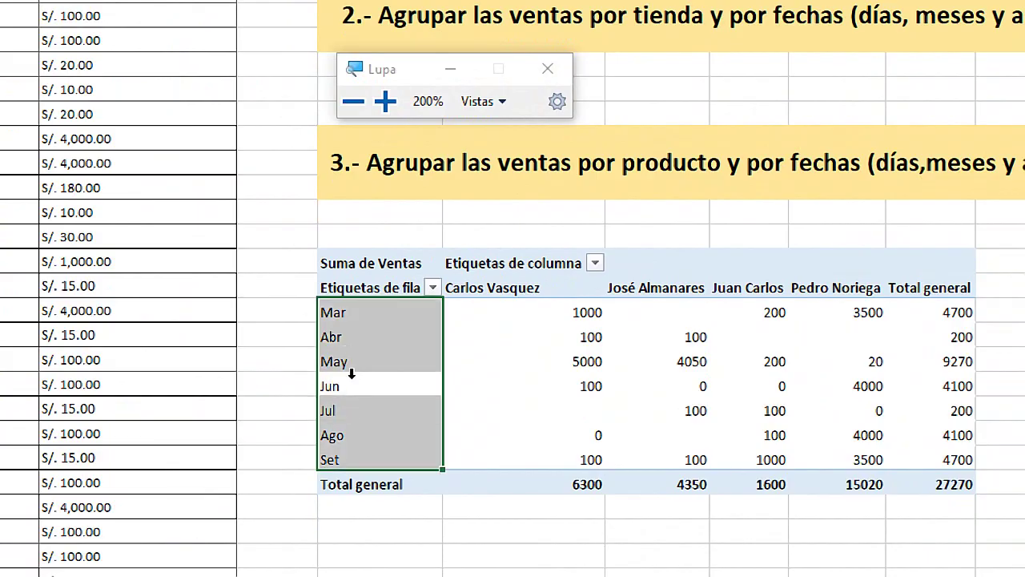
{"action": "left_click", "coordinate": [305, 349]}
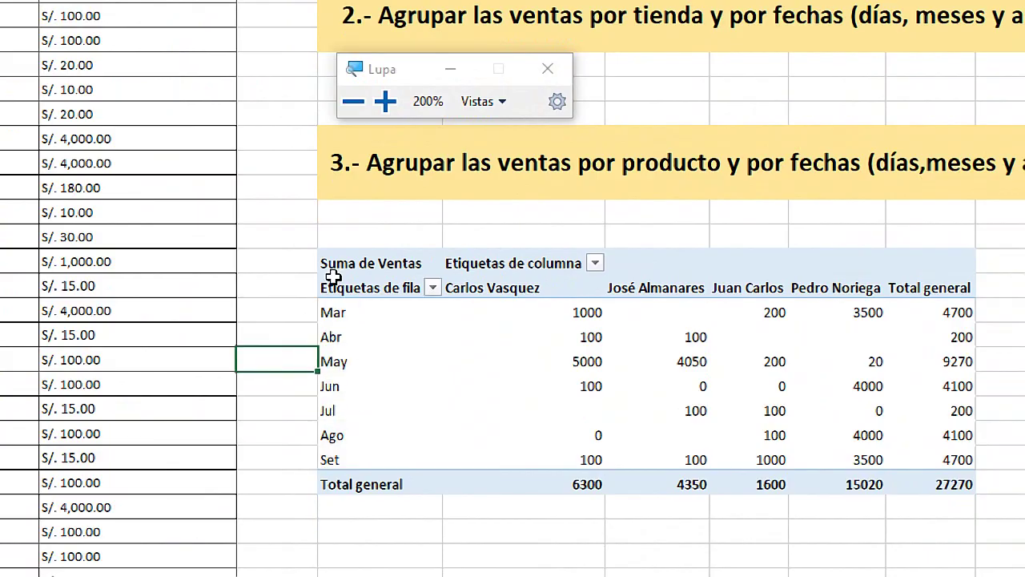
{"action": "double_click", "coordinate": [351, 367]}
{"action": "left_click", "coordinate": [392, 155]}
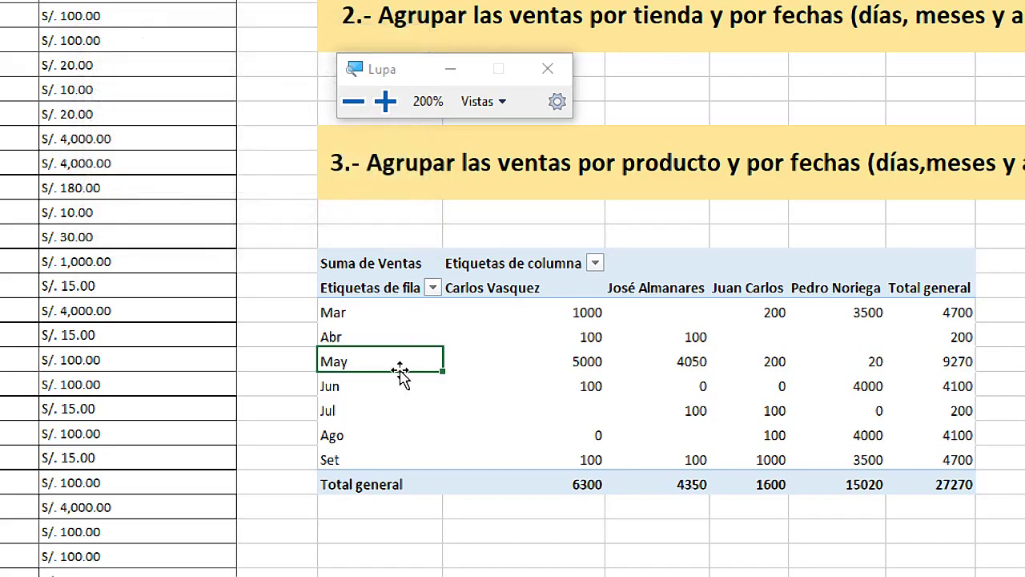
{"action": "left_click", "coordinate": [352, 313]}
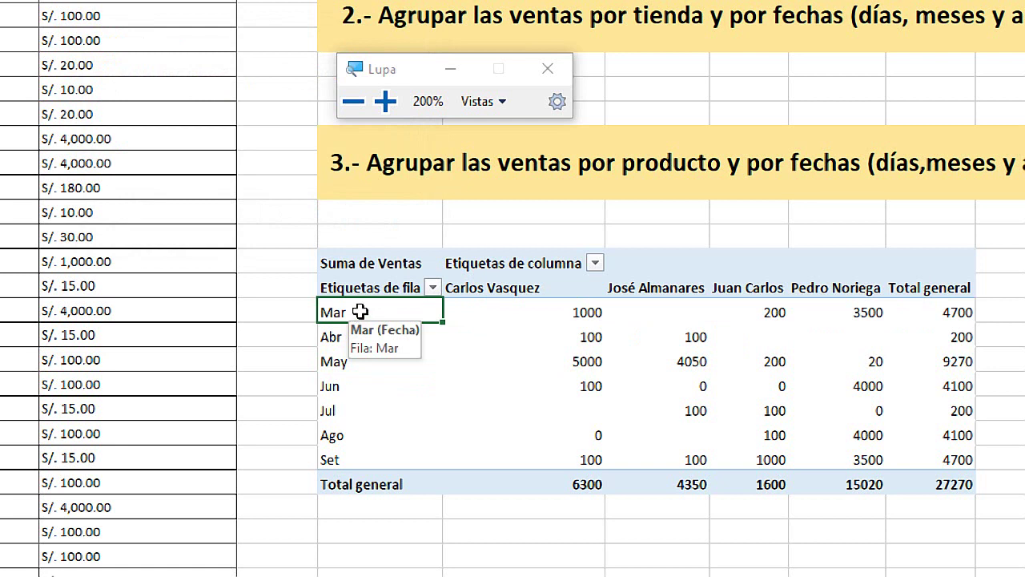
- Group the pivot dates by Años and Meses together, nesting months under years
{"action": "right_click", "coordinate": [356, 312]}
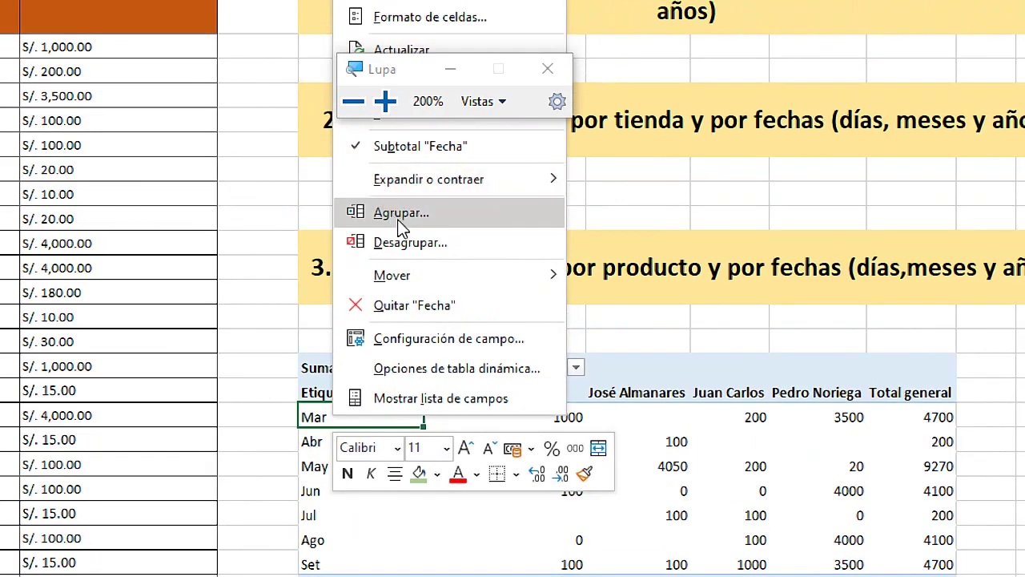
{"action": "left_click", "coordinate": [401, 215]}
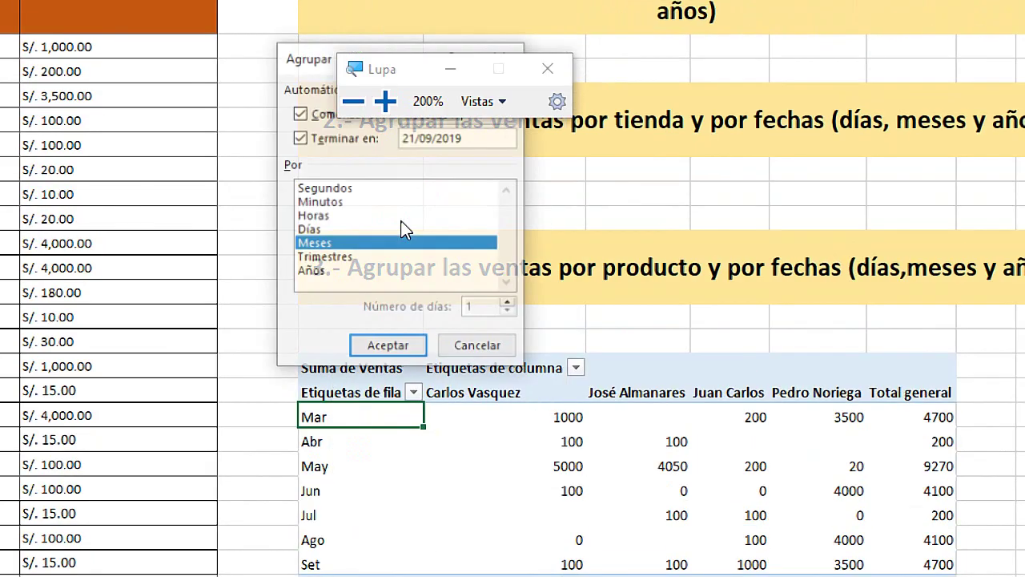
{"action": "left_click", "coordinate": [322, 273]}
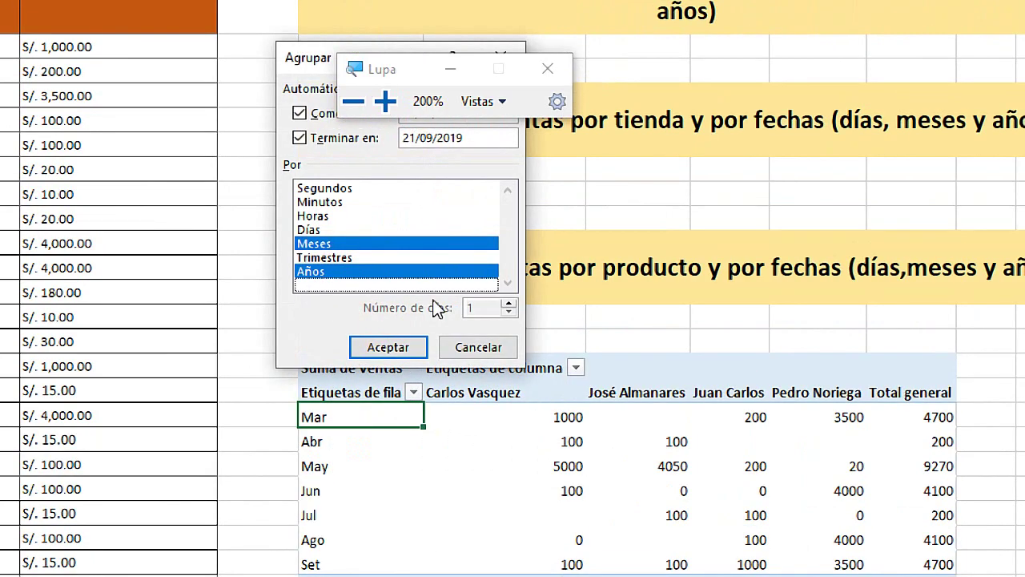
{"action": "left_click", "coordinate": [375, 347]}
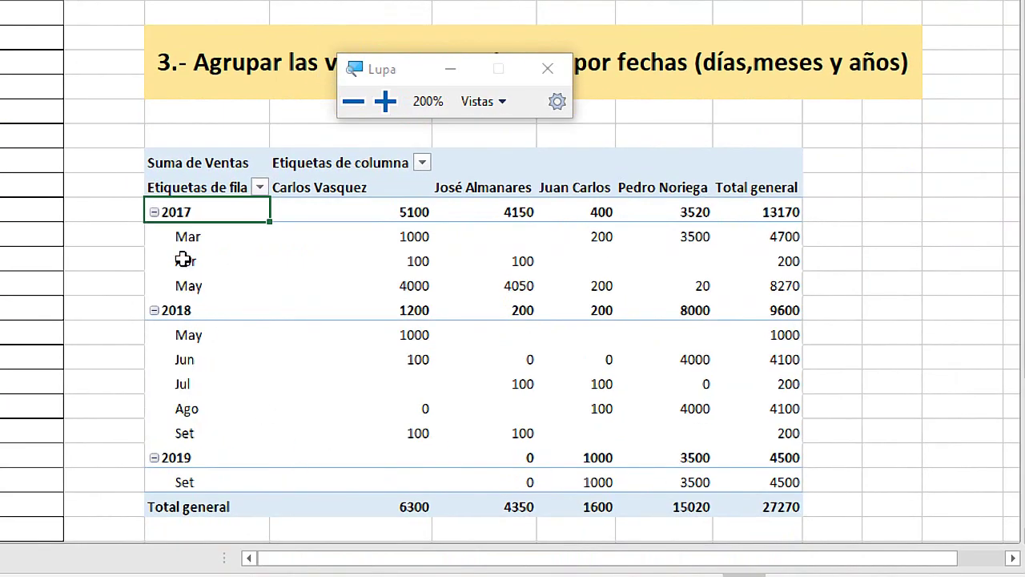
- Step through the month labels from Mar 2017 to Set 2019, ending on Abr
{"action": "left_click", "coordinate": [183, 235]}
{"action": "left_click", "coordinate": [193, 260]}
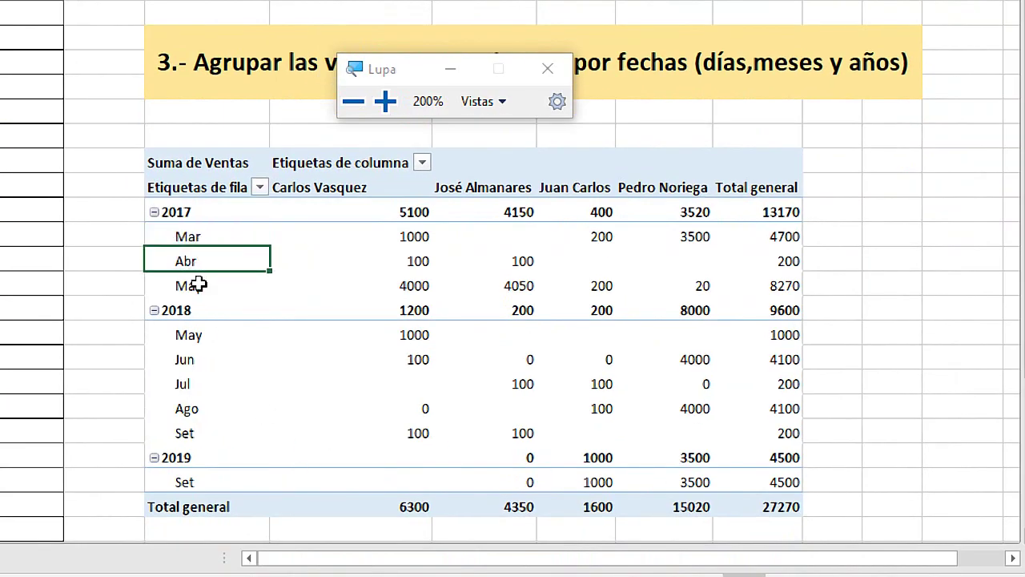
{"action": "left_click", "coordinate": [195, 210]}
{"action": "left_click", "coordinate": [158, 226]}
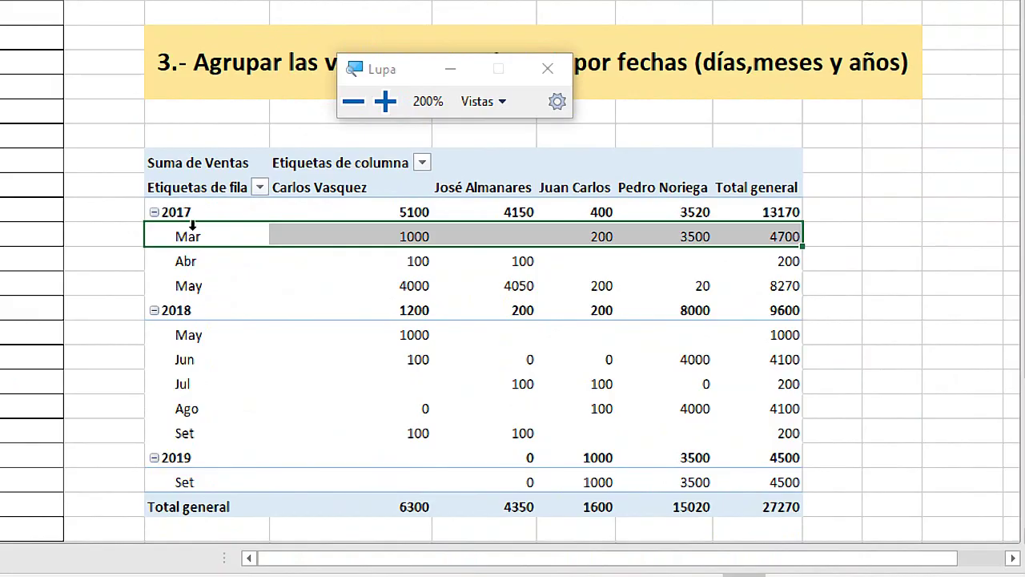
{"action": "left_click", "coordinate": [194, 243]}
{"action": "left_click", "coordinate": [200, 335]}
{"action": "left_click", "coordinate": [200, 360]}
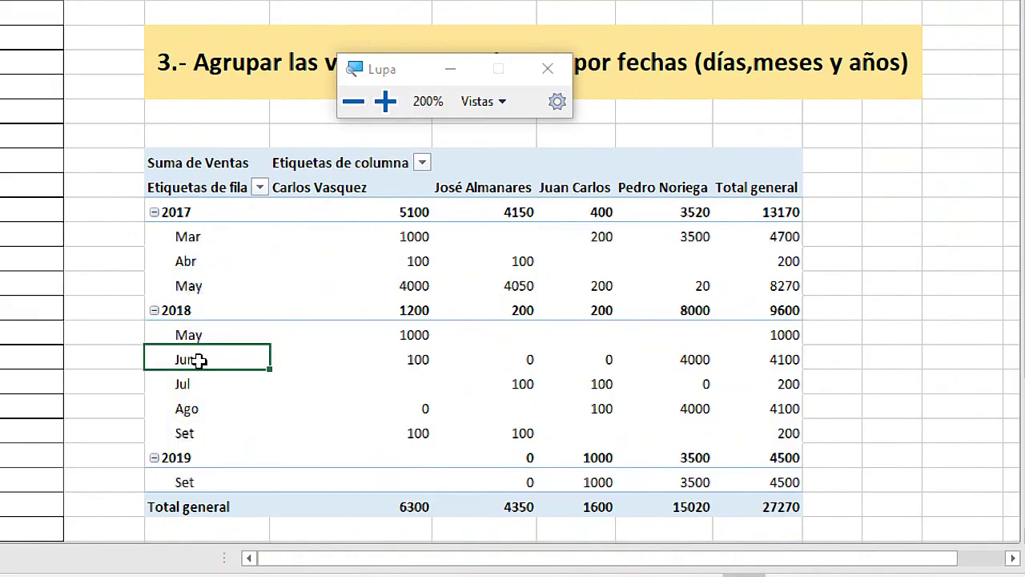
{"action": "left_click", "coordinate": [198, 384]}
{"action": "left_click", "coordinate": [194, 432]}
{"action": "left_click", "coordinate": [196, 474]}
{"action": "left_click", "coordinate": [190, 432]}
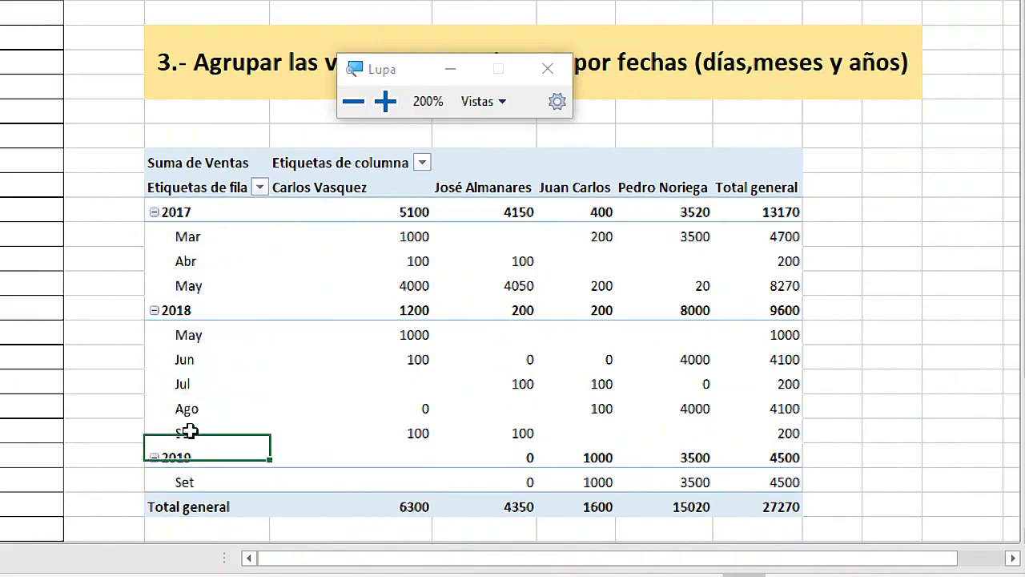
{"action": "left_click", "coordinate": [192, 406]}
{"action": "left_click", "coordinate": [197, 377]}
{"action": "left_click", "coordinate": [185, 261]}
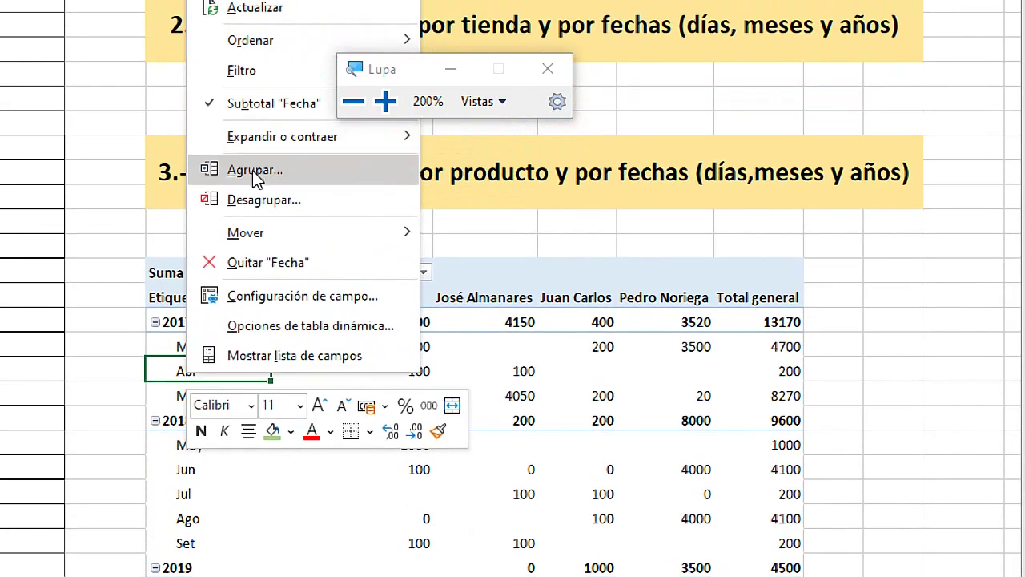
- Regroup the pivot's dates by Días in 7-day ranges, dropping Meses and Años
{"action": "left_click", "coordinate": [253, 169]}
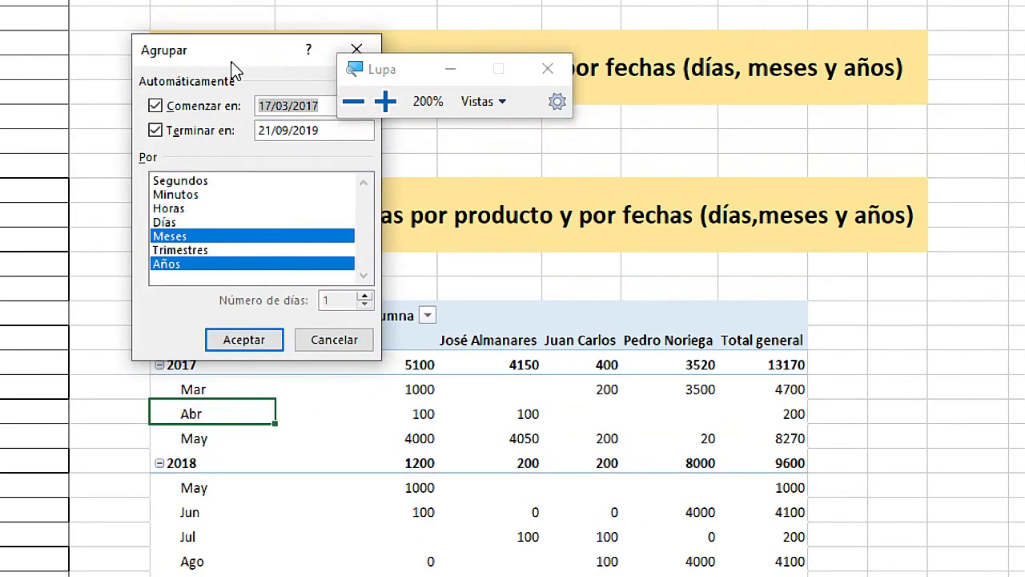
{"action": "left_click_drag", "start_coordinate": [240, 8], "coordinate": [465, 197]}
{"action": "left_click", "coordinate": [400, 384]}
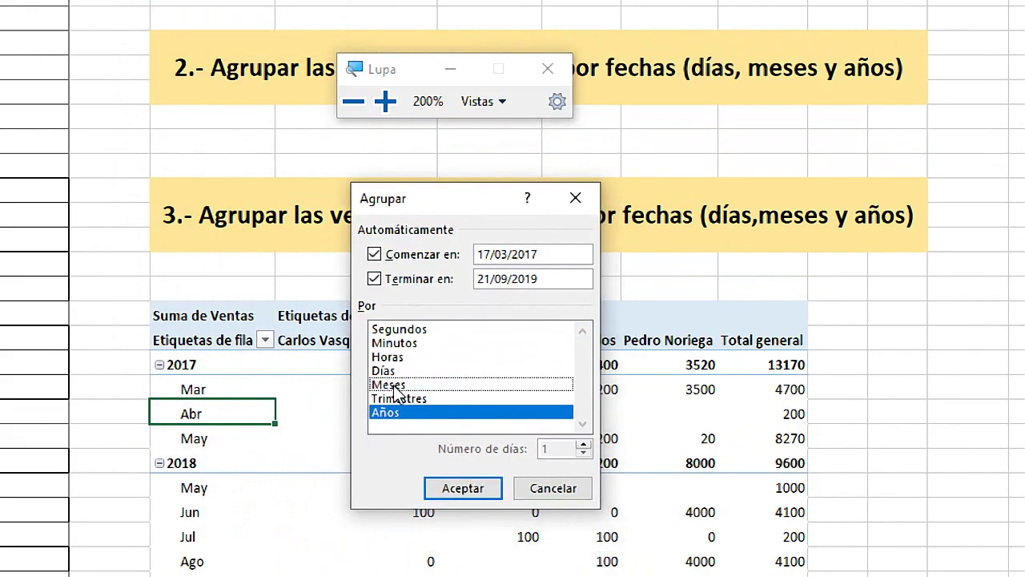
{"action": "left_click", "coordinate": [395, 398]}
{"action": "left_click", "coordinate": [392, 412]}
{"action": "left_click", "coordinate": [393, 398]}
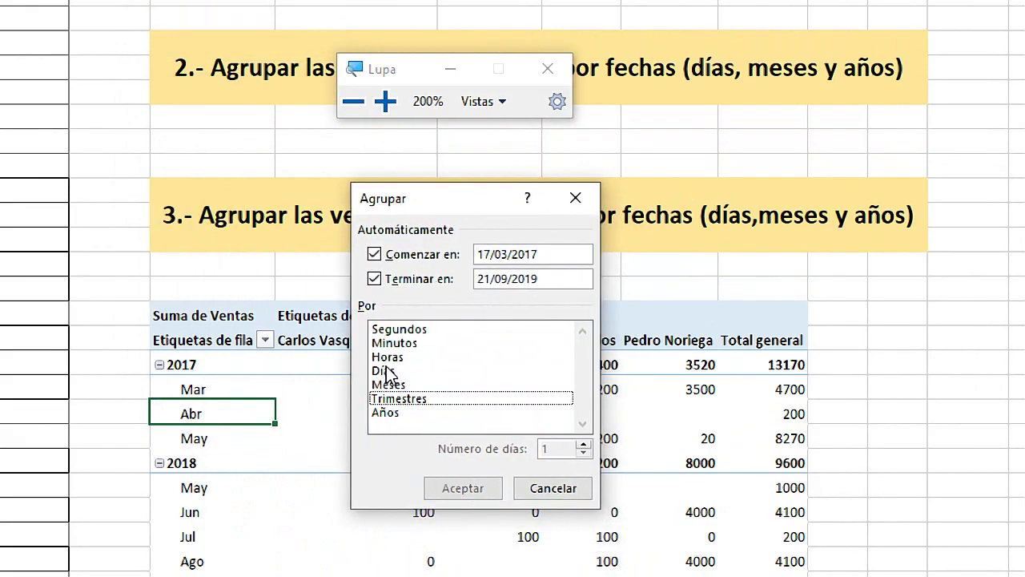
{"action": "left_click", "coordinate": [384, 372]}
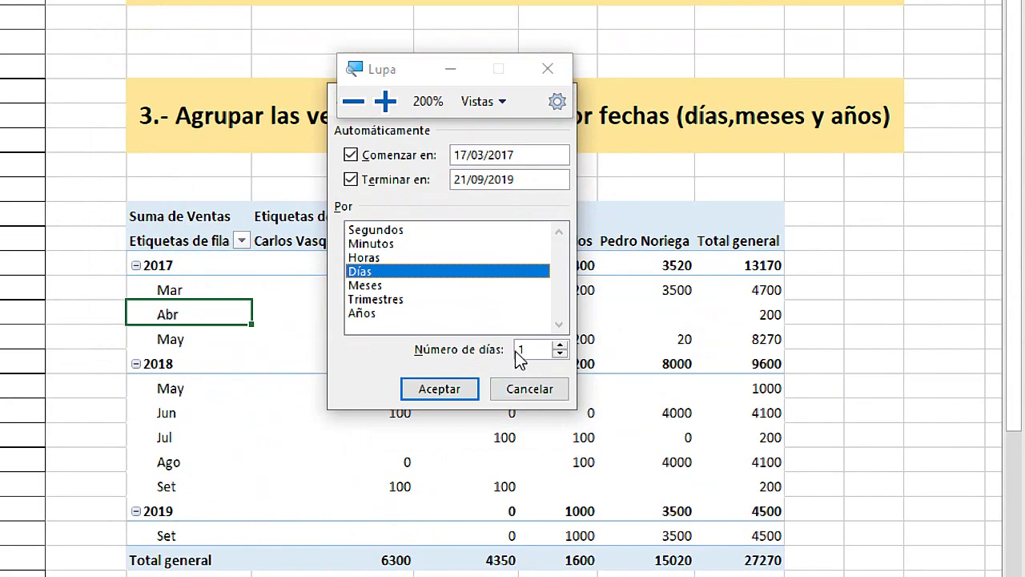
{"action": "left_click", "coordinate": [560, 345]}
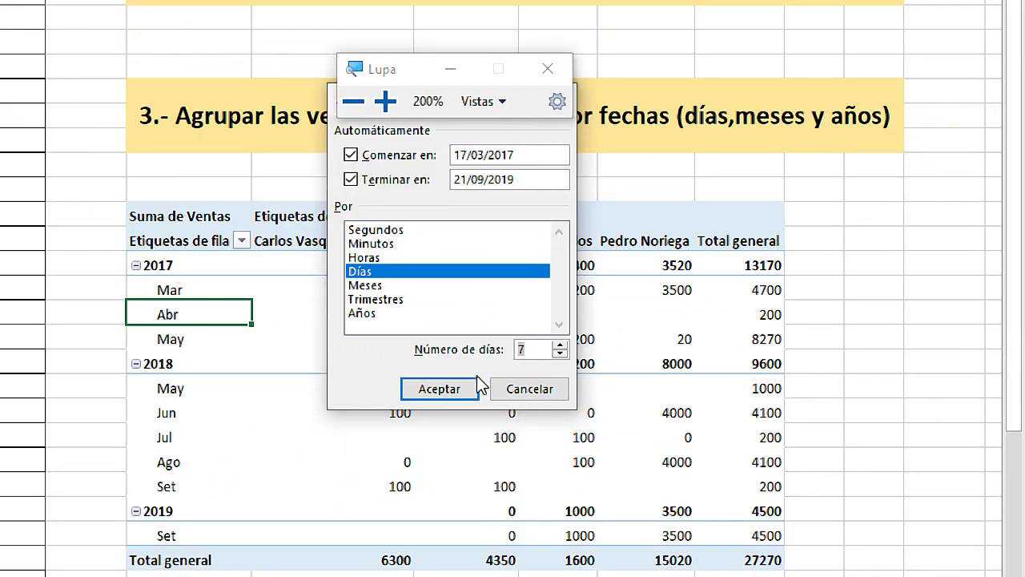
{"action": "left_click", "coordinate": [440, 388]}
- Review the weekly rows from 17/03/2017 - 23/03/2017 down to the 30/08/2019 range
{"action": "key", "text": "super+Escape"}
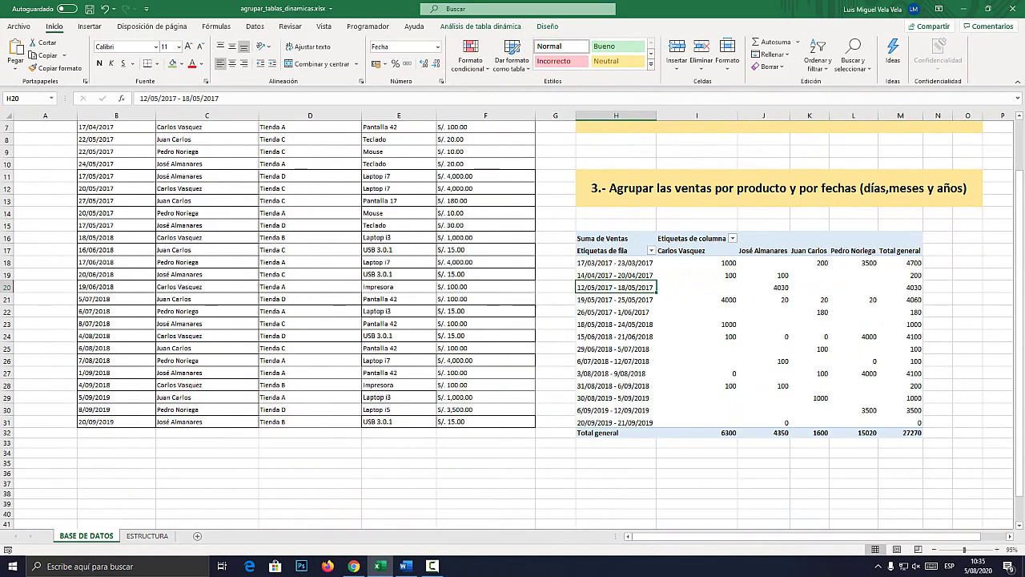
{"action": "left_click", "coordinate": [646, 263]}
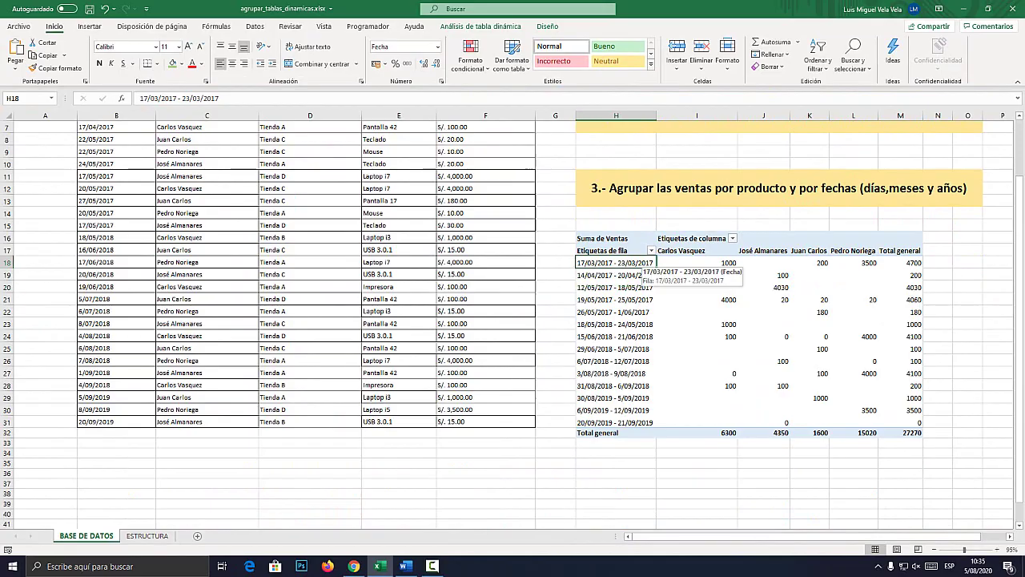
{"action": "key", "text": "super+plus"}
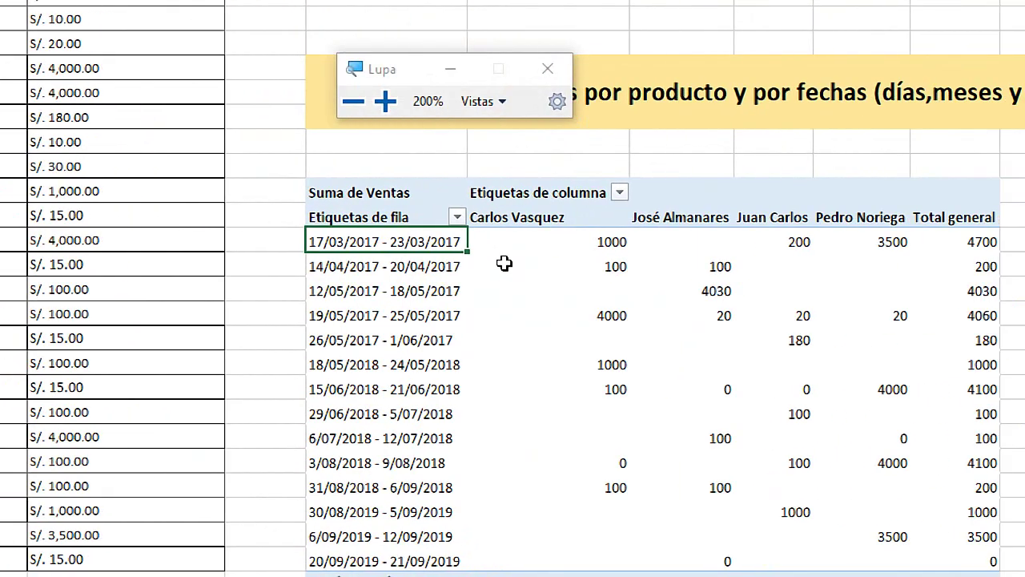
{"action": "left_click", "coordinate": [504, 263]}
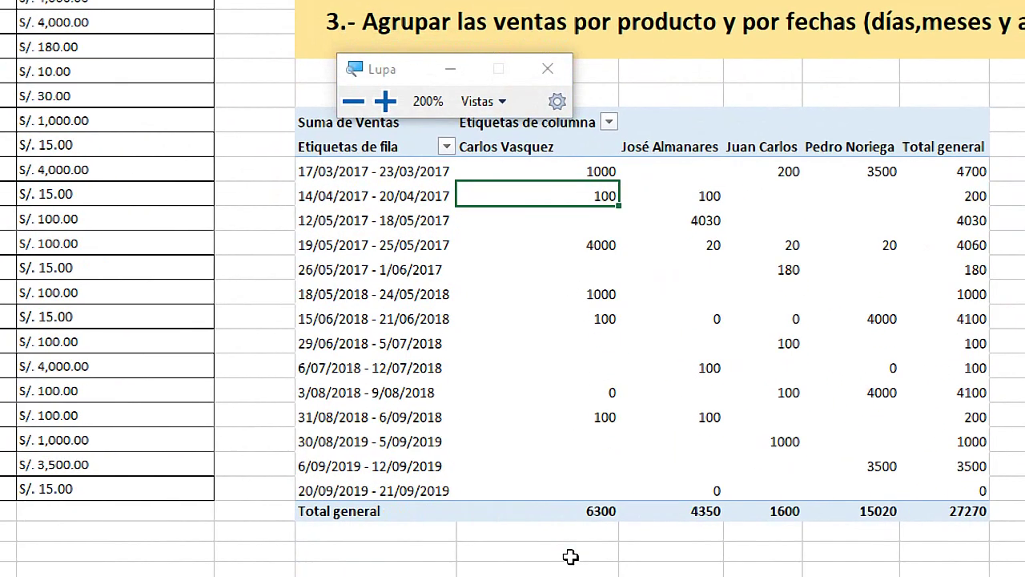
{"action": "left_click", "coordinate": [584, 242]}
{"action": "left_click", "coordinate": [605, 392]}
{"action": "left_click", "coordinate": [575, 471]}
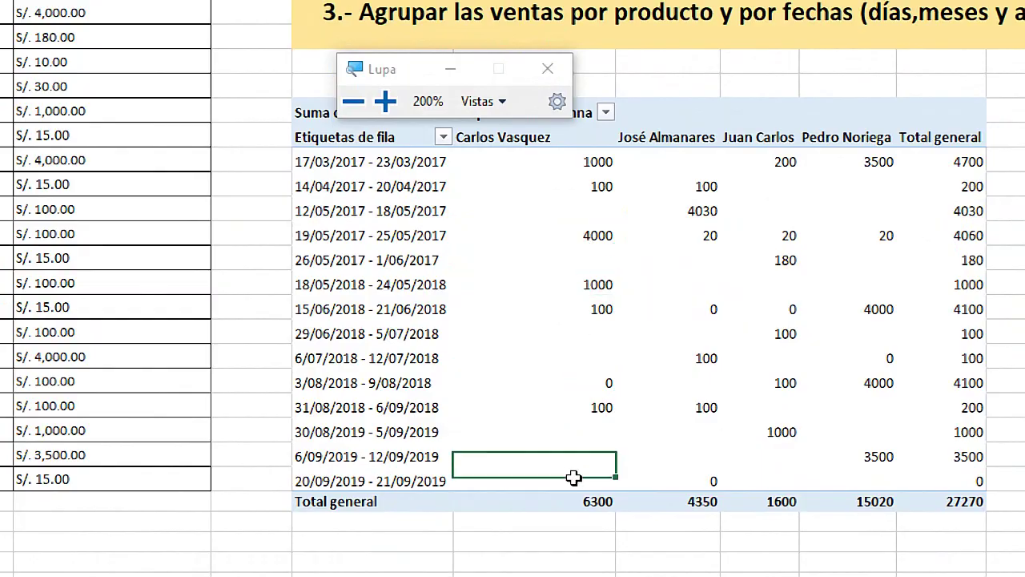
{"action": "left_click", "coordinate": [511, 435]}
- Group the date labels by Años plus Días, giving days like 17-Mar under 2017
{"action": "left_click", "coordinate": [360, 266]}
{"action": "right_click", "coordinate": [360, 265]}
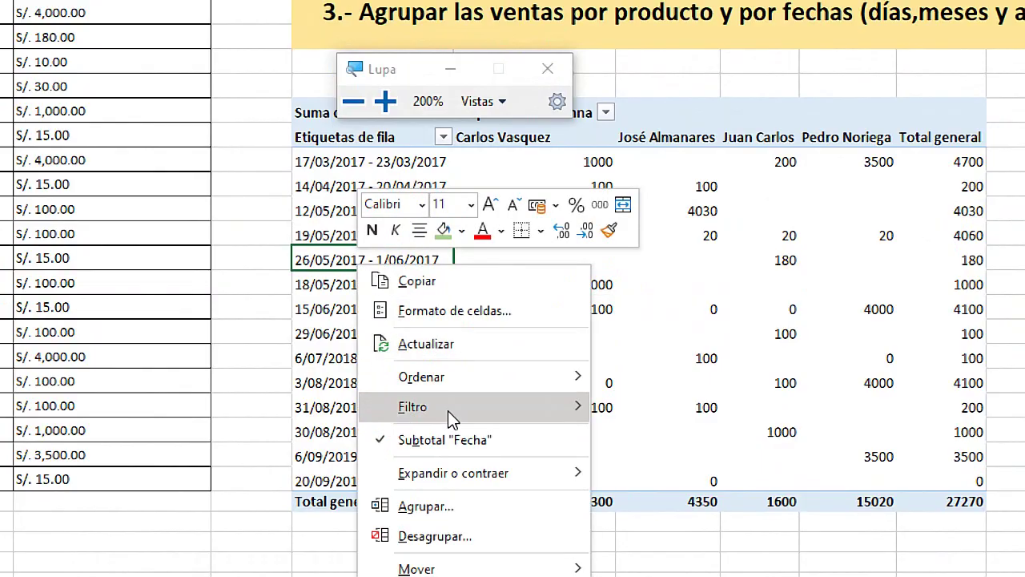
{"action": "left_click", "coordinate": [428, 506]}
{"action": "left_click_drag", "start_coordinate": [449, 269], "coordinate": [448, 188]}
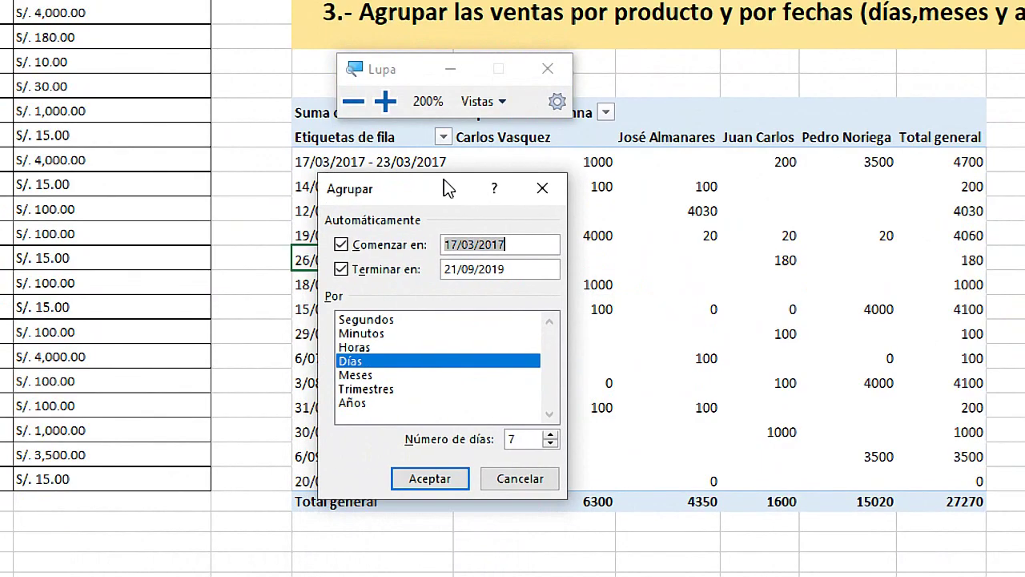
{"action": "left_click", "coordinate": [369, 405]}
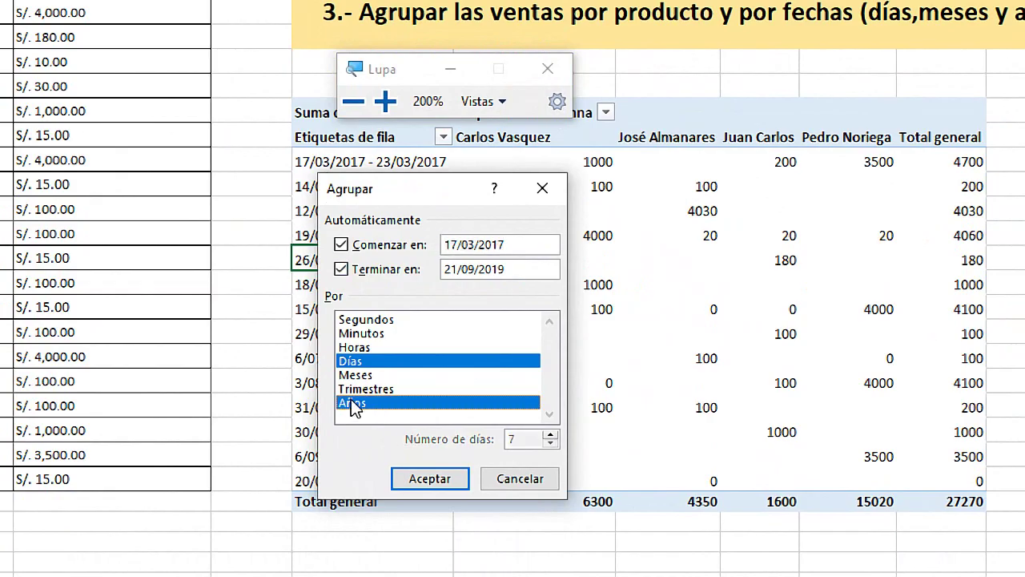
{"action": "left_click", "coordinate": [430, 479]}
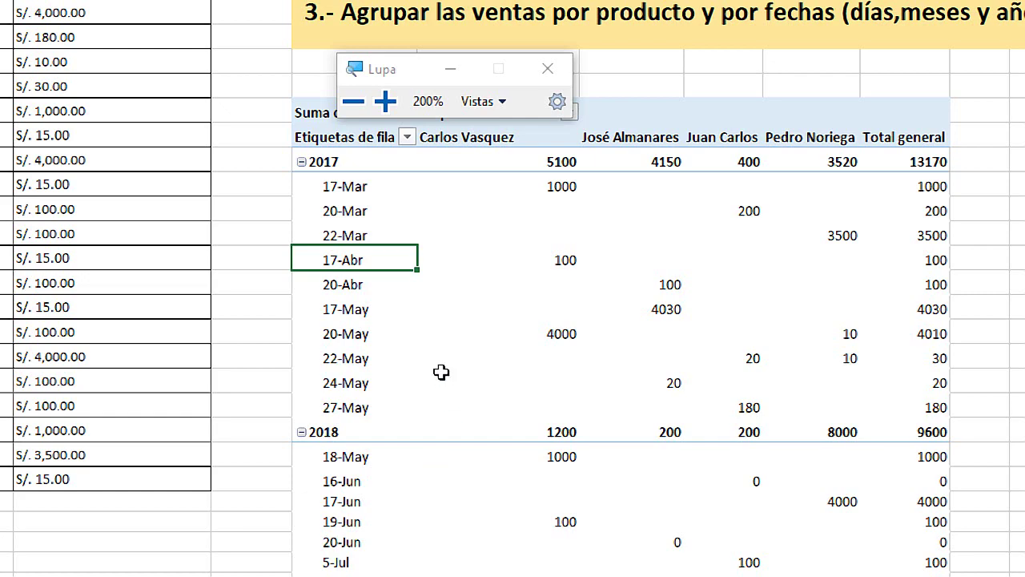
{"action": "key", "text": "super+Escape"}
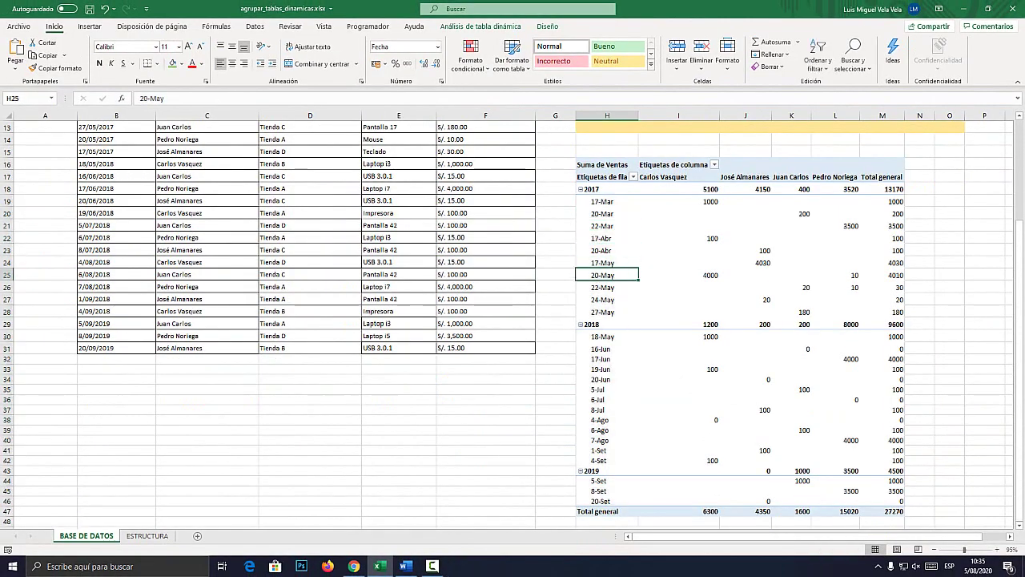
{"action": "left_click", "coordinate": [607, 368]}
- Select the whole date-grouped pivot table and delete it
{"action": "left_click", "coordinate": [678, 378]}
{"action": "scroll", "coordinate": [679, 379], "scroll_direction": "up", "scroll_amount": 4}
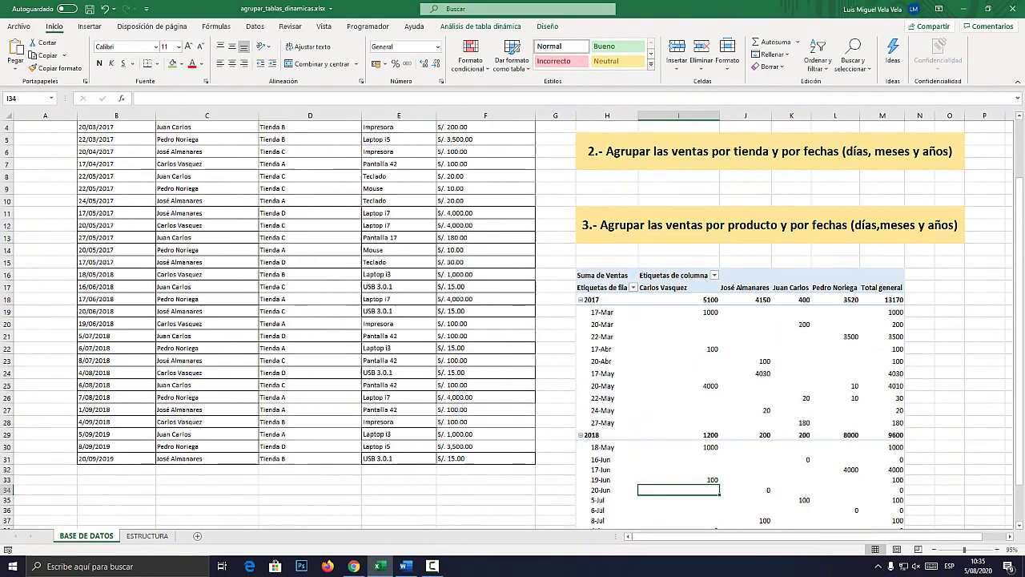
{"action": "scroll", "coordinate": [513, 321], "scroll_direction": "down", "scroll_amount": 2}
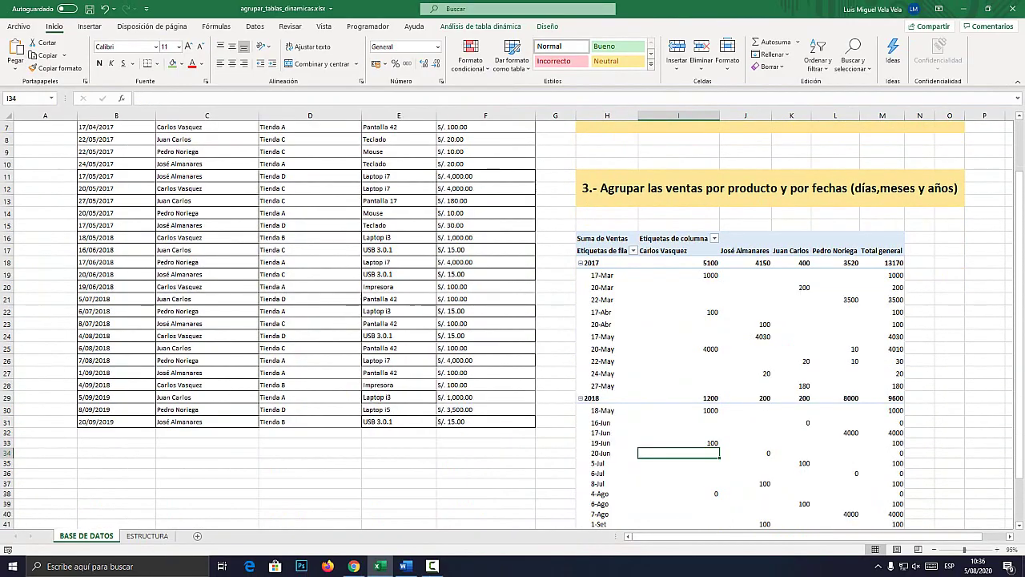
{"action": "left_click_drag", "start_coordinate": [607, 237], "coordinate": [881, 511]}
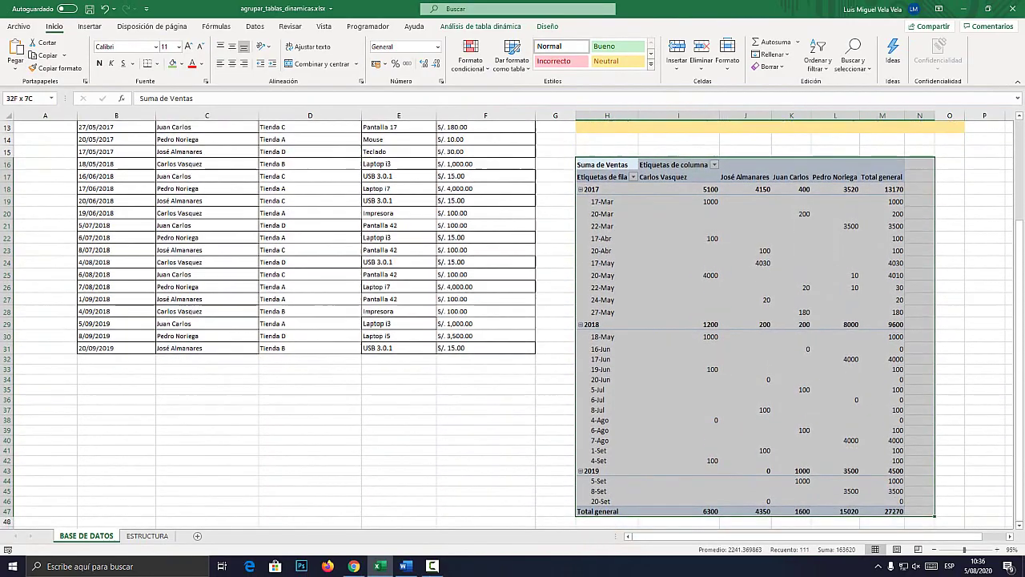
{"action": "key", "text": "Delete"}
{"action": "scroll", "coordinate": [513, 320], "scroll_direction": "up", "scroll_amount": 4}
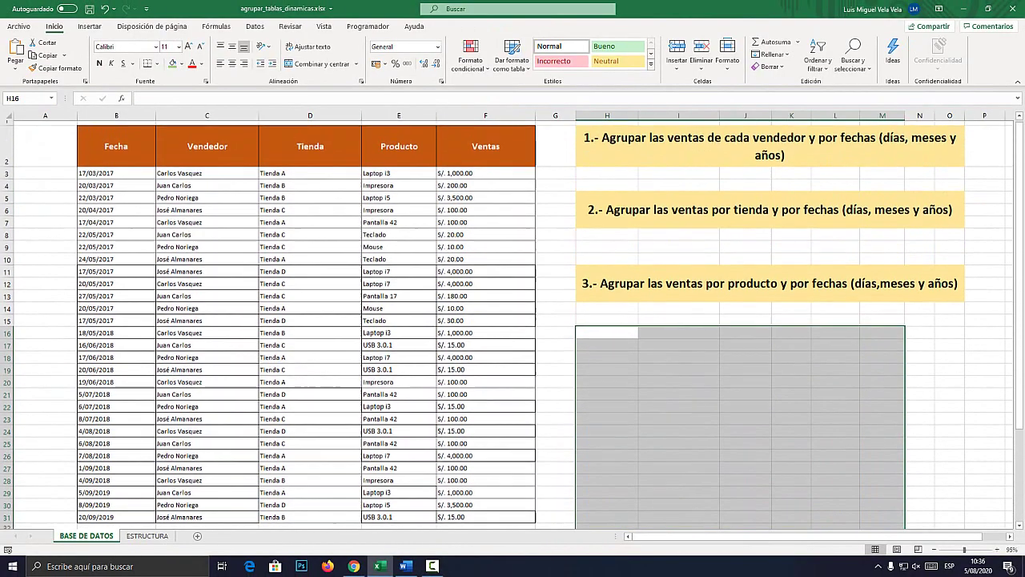
- Look over the store task and Tienda, Producto, Ventas columns, then select data B2:F31
{"action": "left_click", "coordinate": [769, 215]}
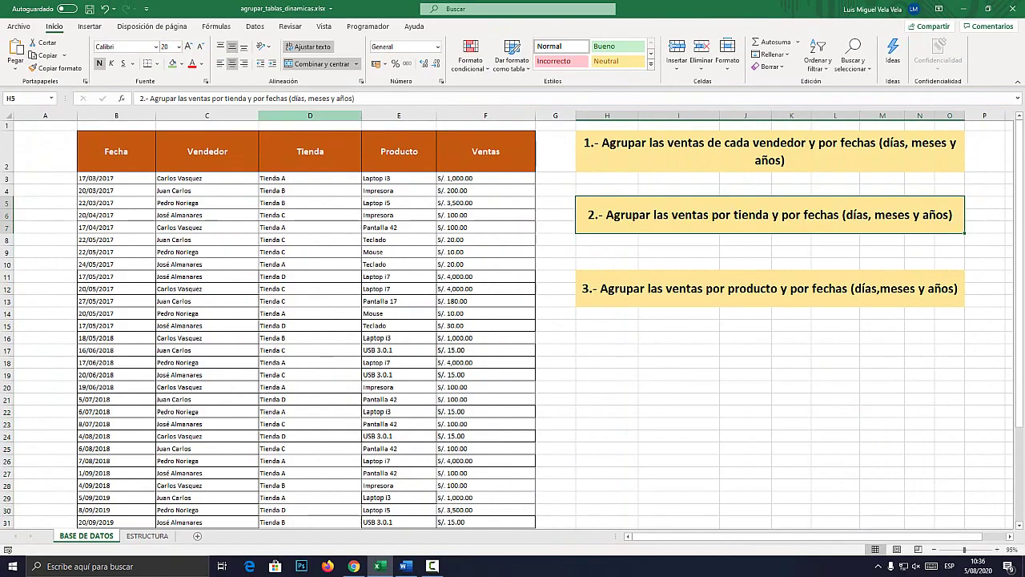
{"action": "left_click", "coordinate": [310, 116]}
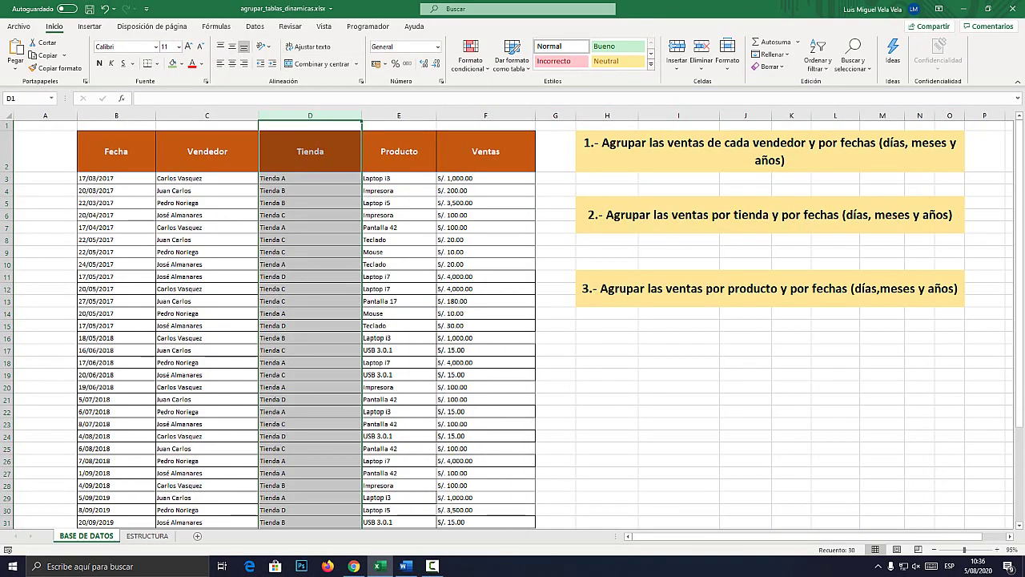
{"action": "left_click", "coordinate": [399, 115]}
{"action": "left_click", "coordinate": [485, 115]}
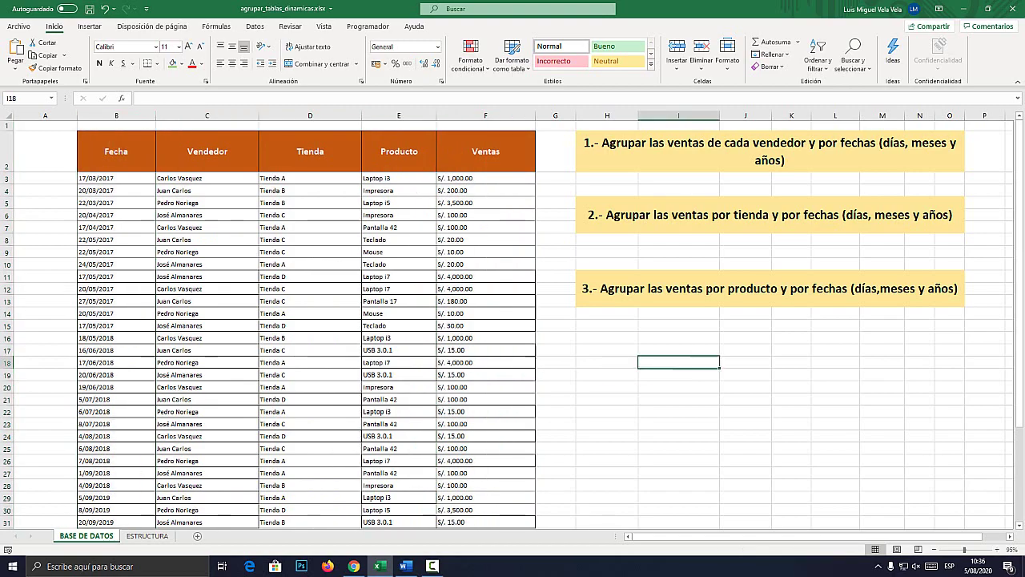
{"action": "left_click", "coordinate": [606, 337]}
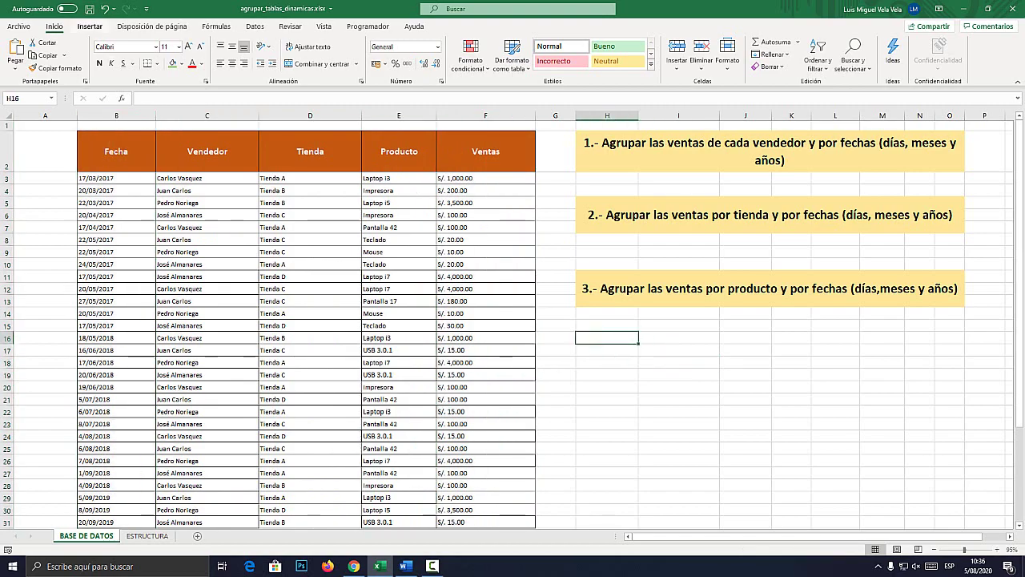
{"action": "key", "text": "super+plus"}
{"action": "key", "text": "super+Escape"}
{"action": "left_click_drag", "start_coordinate": [116, 150], "coordinate": [486, 520]}
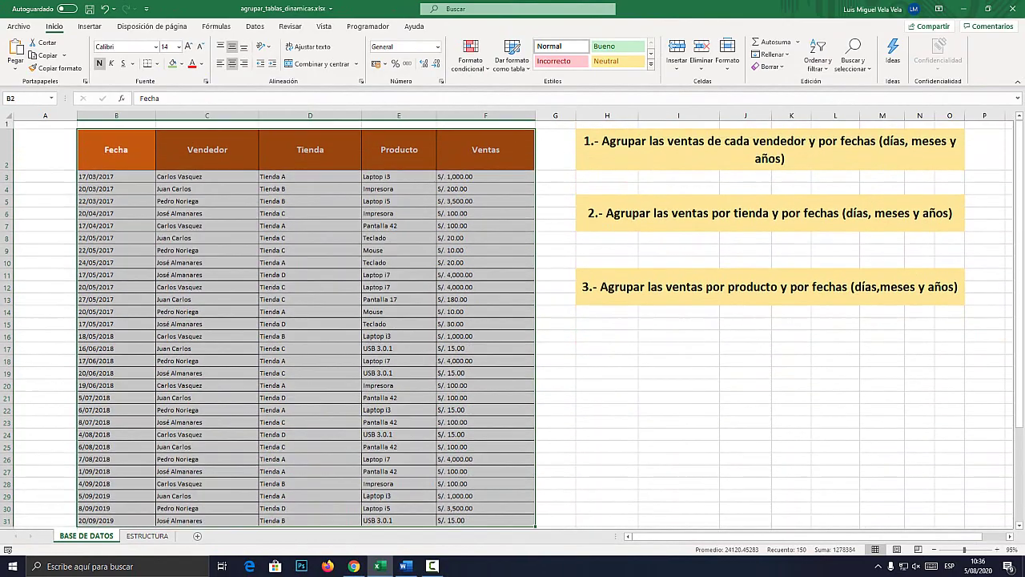
- Insert a pivot table at H16 on the existing sheet and add Ventas as its value
{"action": "key", "text": "super+plus"}
{"action": "left_click", "coordinate": [88, 26]}
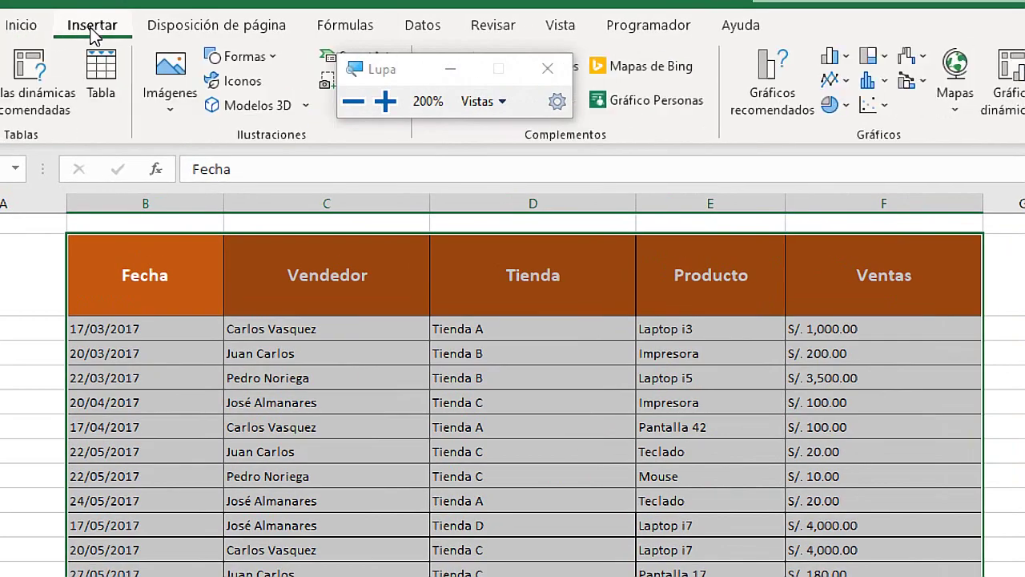
{"action": "left_click", "coordinate": [34, 104]}
{"action": "key", "text": "super+Escape"}
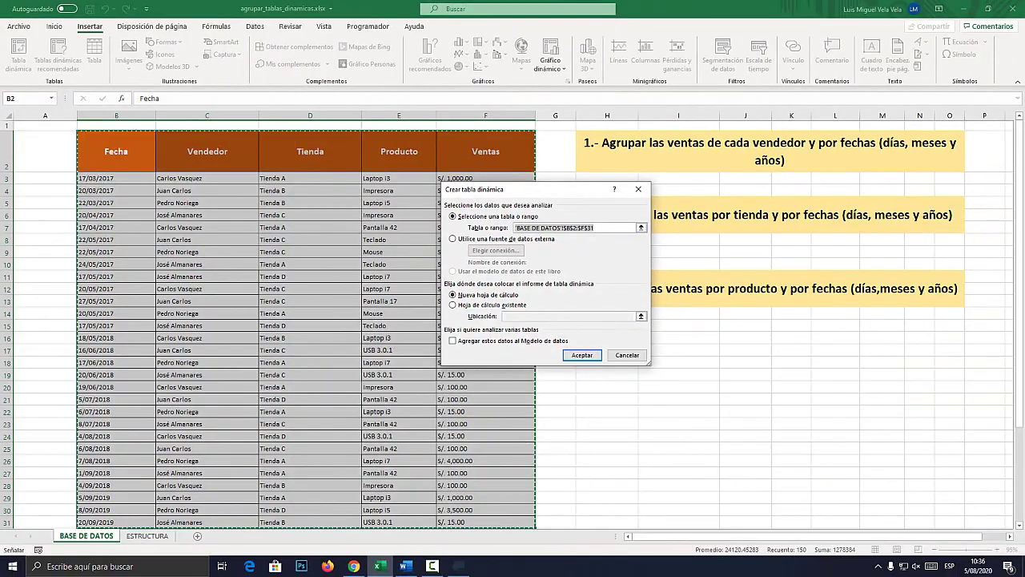
{"action": "left_click_drag", "start_coordinate": [642, 152], "coordinate": [386, 141]}
{"action": "key", "text": "alt+e"}
{"action": "left_click", "coordinate": [606, 337]}
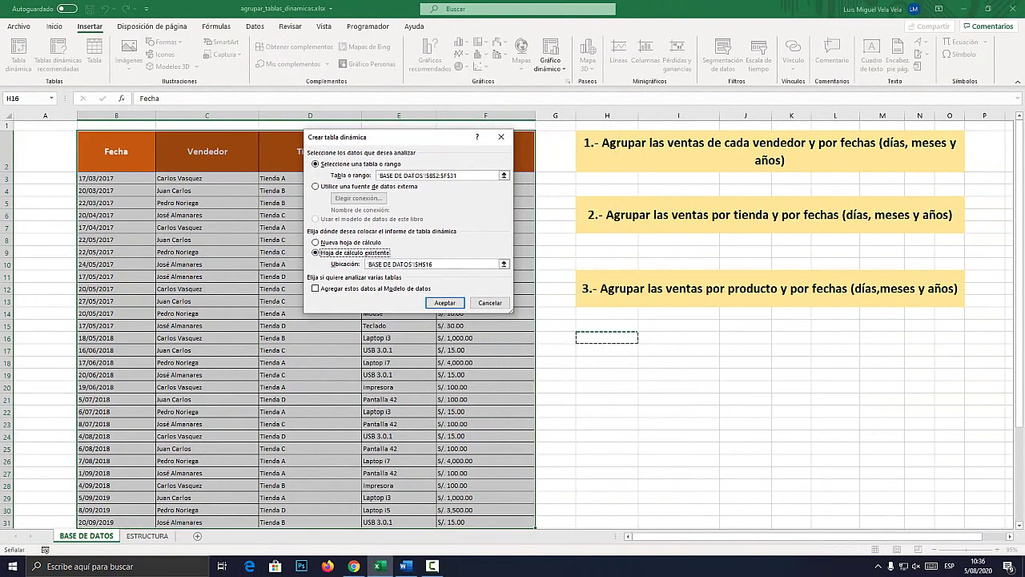
{"action": "key", "text": "Return"}
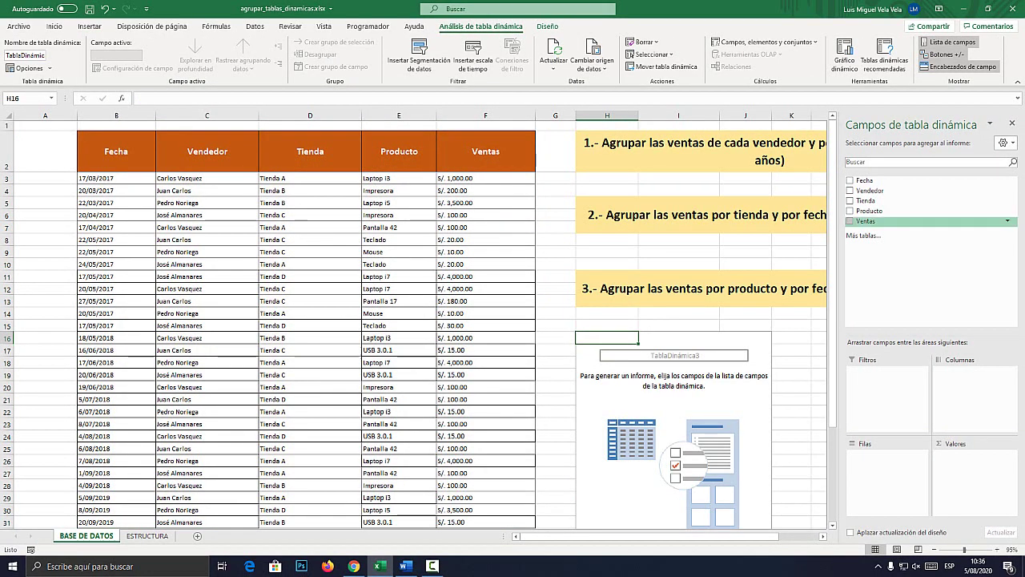
{"action": "left_click_drag", "start_coordinate": [866, 220], "coordinate": [973, 480]}
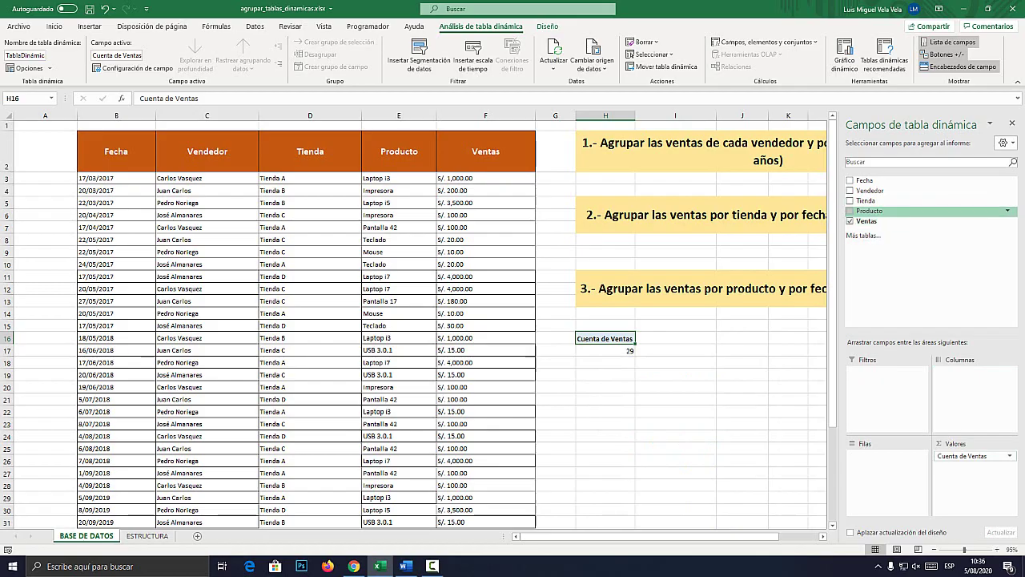
- Place Tienda in Columnas and Fecha in Filas, grouping the rows into Años 2017–2019
{"action": "left_click_drag", "start_coordinate": [865, 200], "coordinate": [973, 372]}
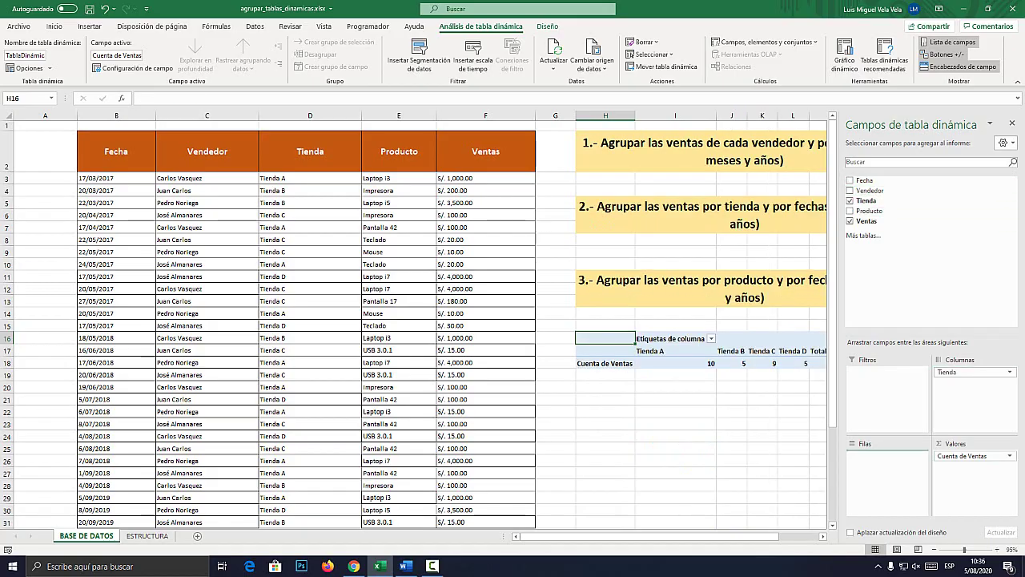
{"action": "left_click_drag", "start_coordinate": [864, 180], "coordinate": [885, 455]}
{"action": "left_click_drag", "start_coordinate": [649, 536], "coordinate": [685, 535]}
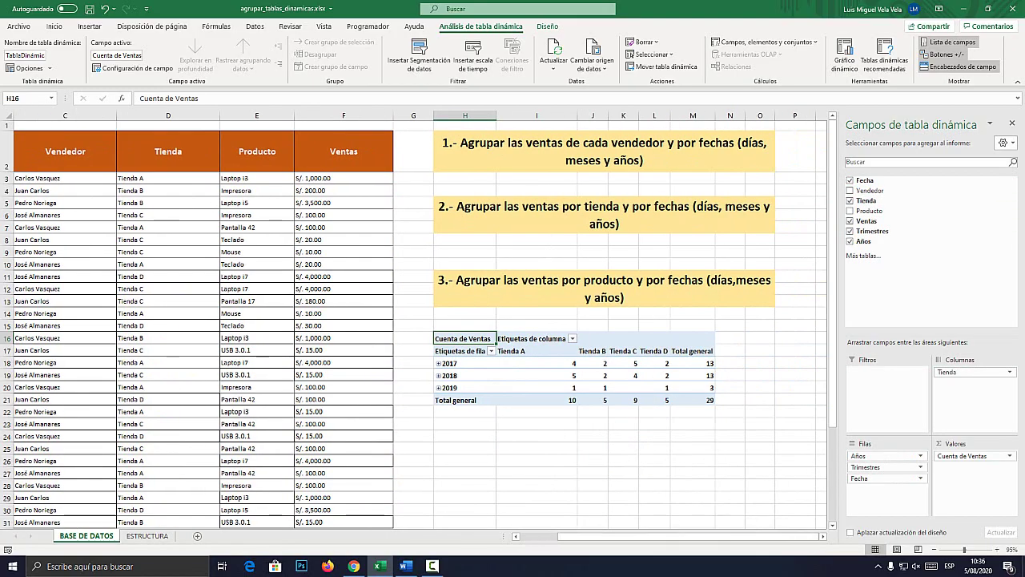
- Change Cuenta de Ventas to Suma in the value field settings
{"action": "key", "text": "super+plus"}
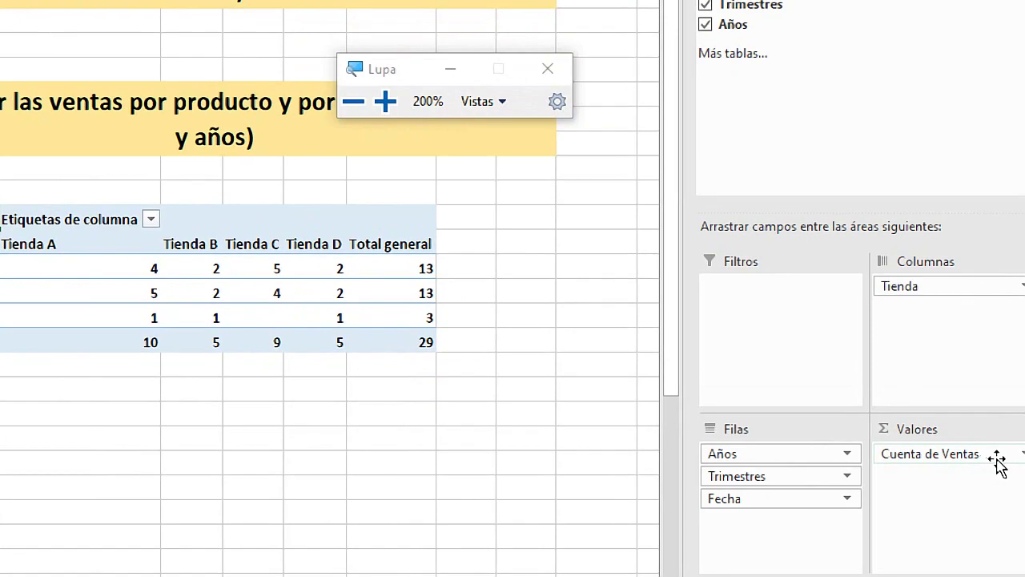
{"action": "left_click", "coordinate": [983, 454]}
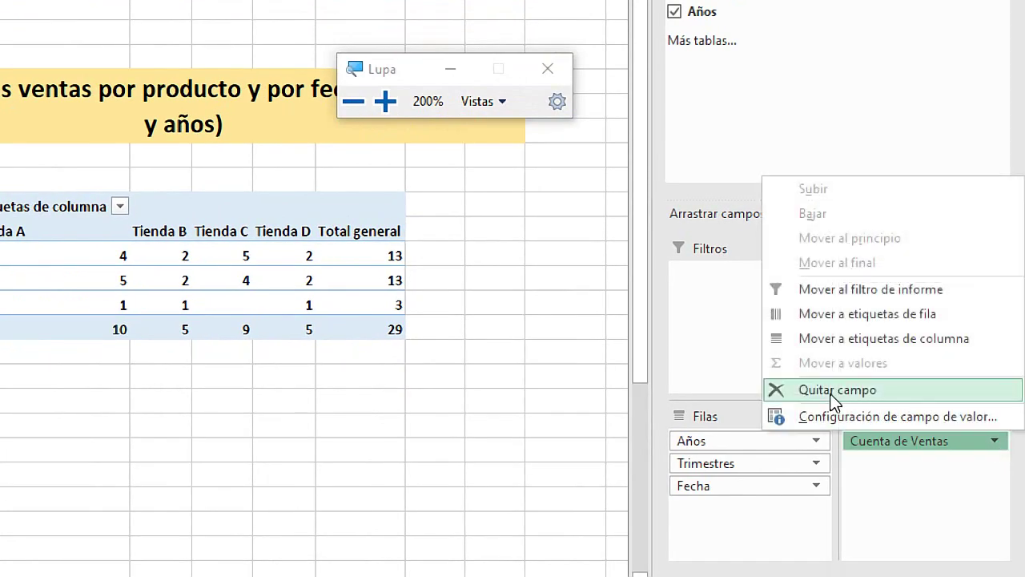
{"action": "left_click", "coordinate": [847, 420]}
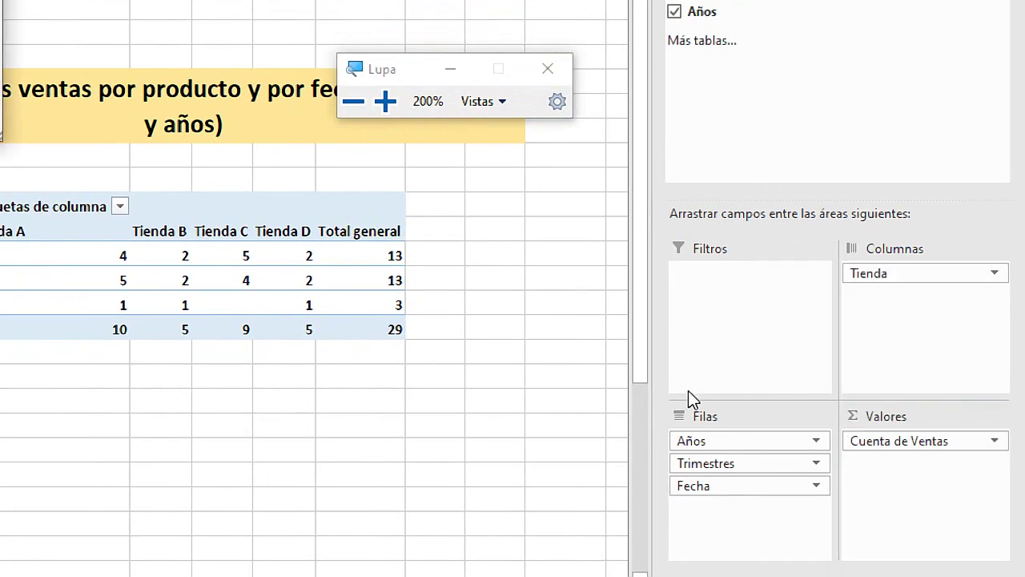
{"action": "key", "text": "super+Escape"}
{"action": "left_click_drag", "start_coordinate": [589, 243], "coordinate": [551, 180]}
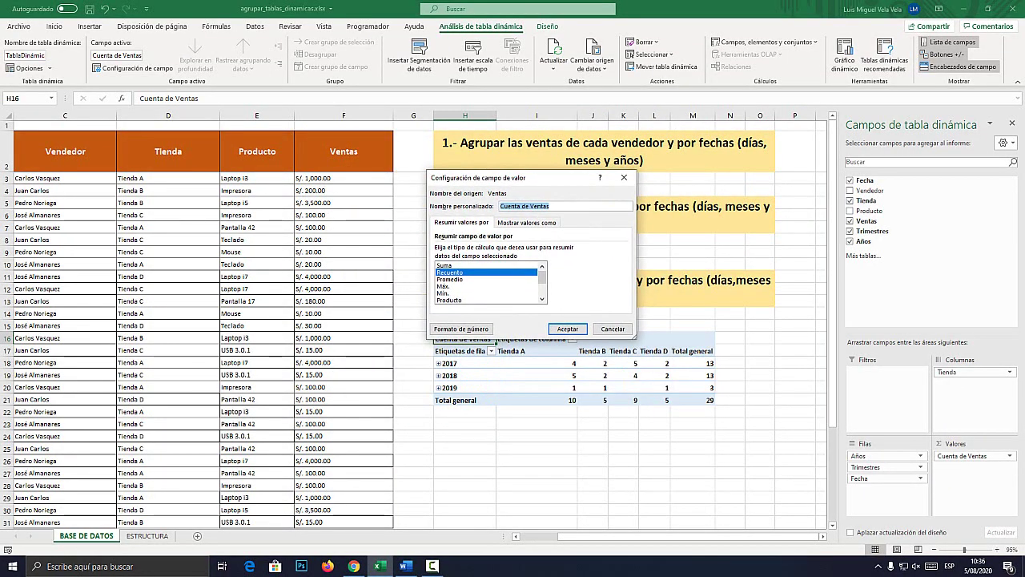
{"action": "key", "text": "super+plus"}
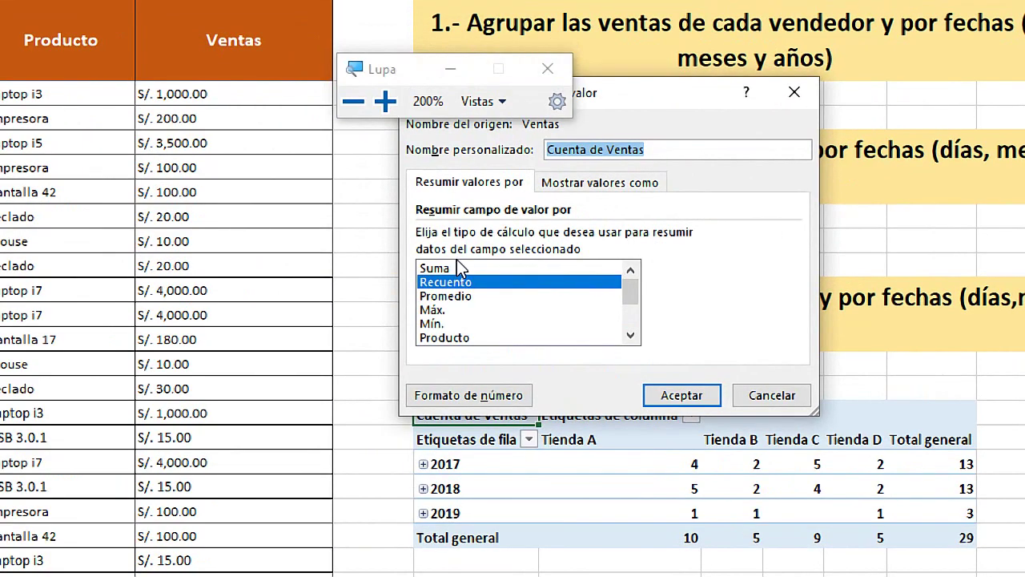
{"action": "left_click", "coordinate": [450, 268]}
{"action": "left_click", "coordinate": [679, 394]}
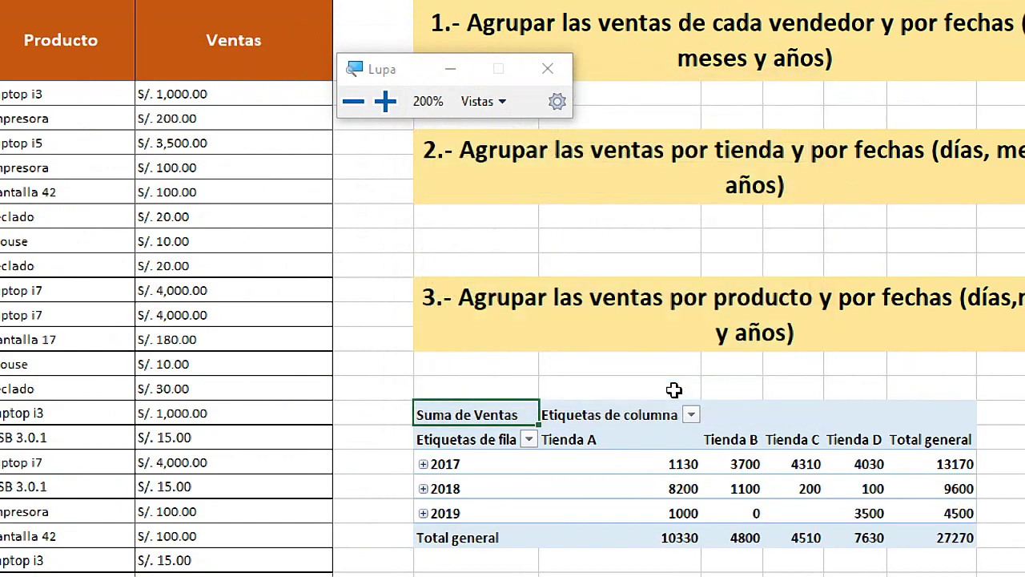
{"action": "key", "text": "super+Escape"}
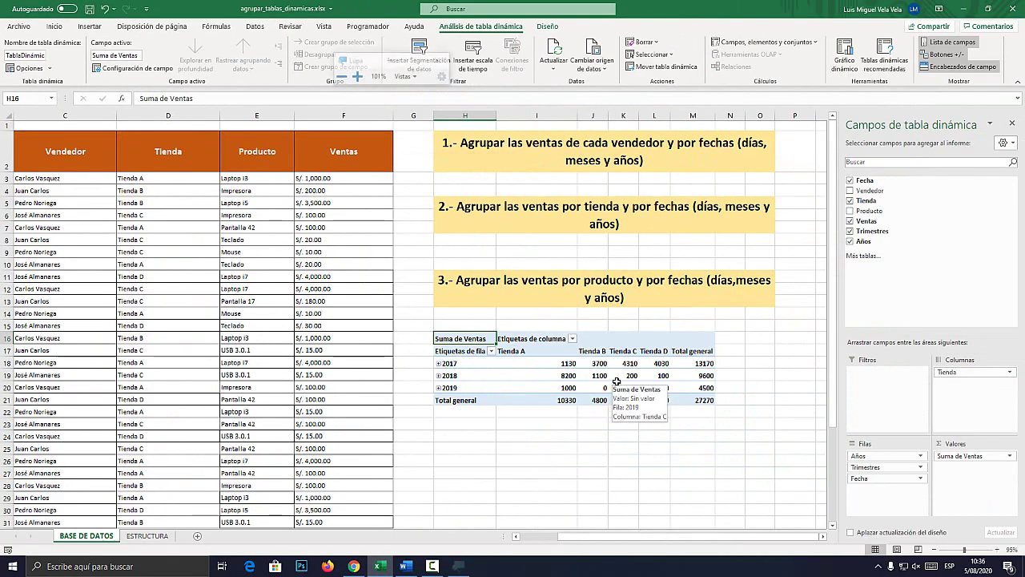
- Check the summed results, such as Tienda C's column and Tienda B's 1100 in 2018
{"action": "key", "text": "super+plus"}
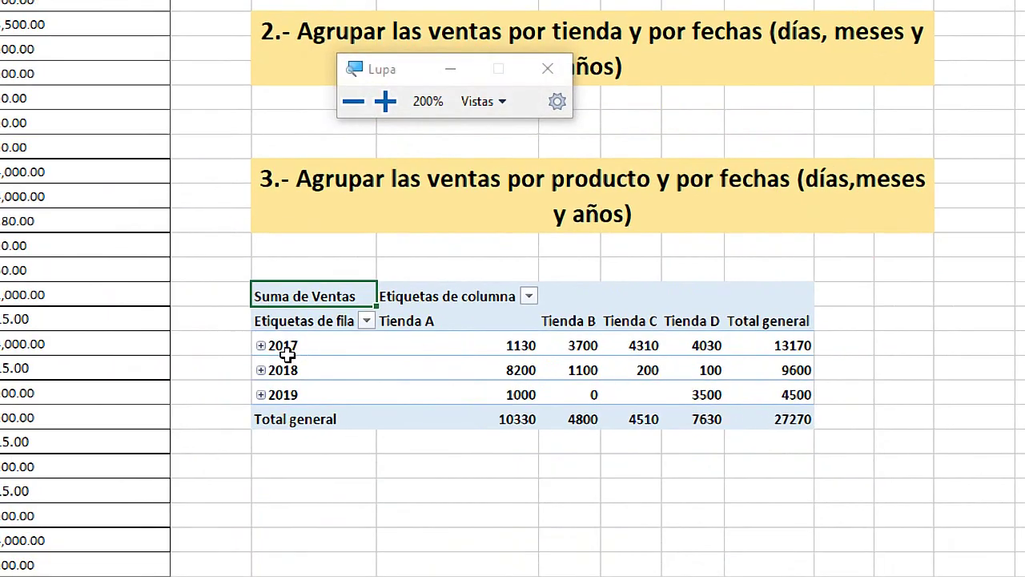
{"action": "left_click", "coordinate": [603, 308]}
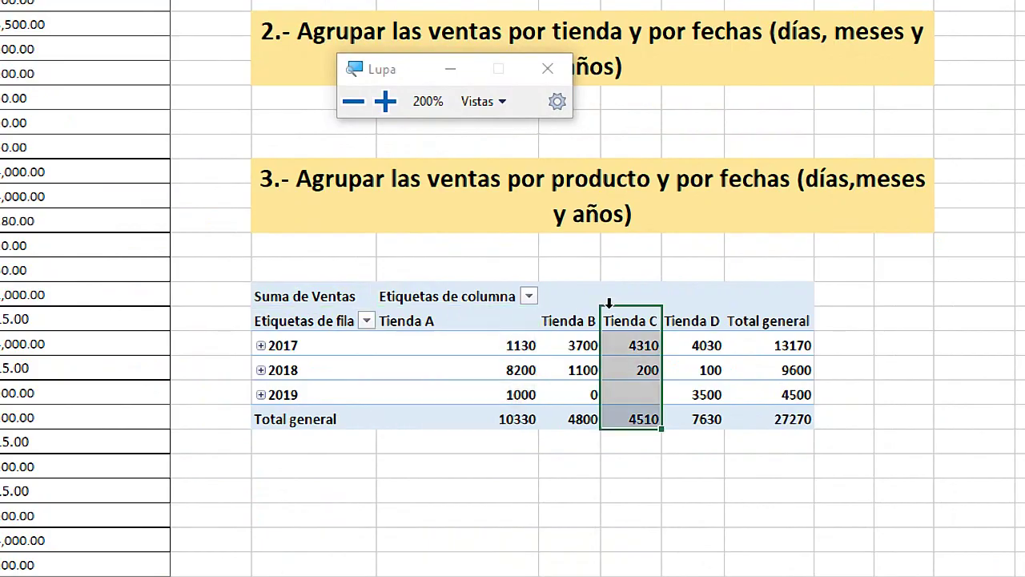
{"action": "left_click", "coordinate": [580, 348]}
{"action": "left_click", "coordinate": [560, 371]}
{"action": "key", "text": "super+Escape"}
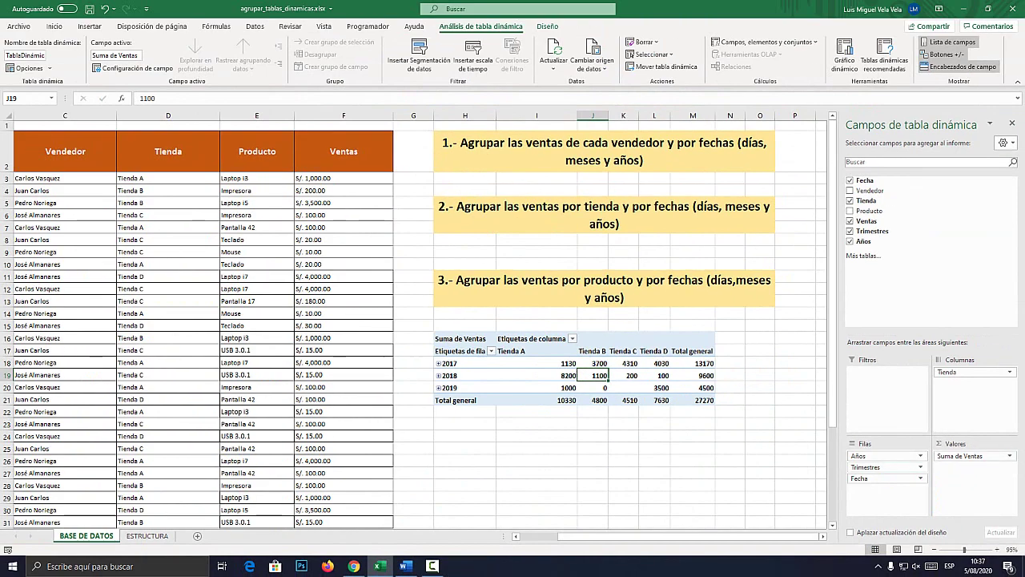
- Remove Trimestres and Fecha from the pivot's row fields, leaving Años
{"action": "key", "text": "super+plus"}
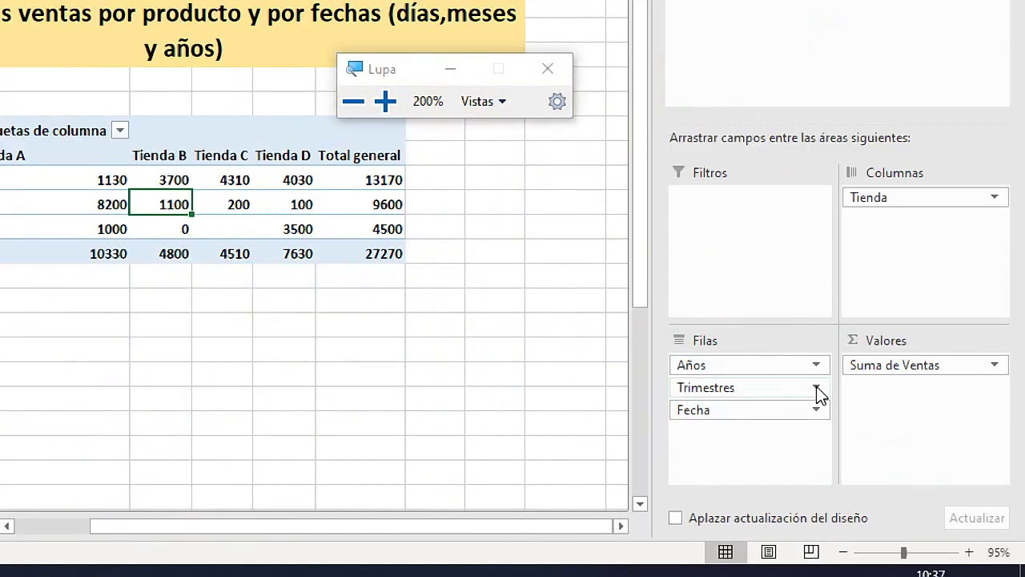
{"action": "left_click", "coordinate": [816, 387]}
{"action": "left_click", "coordinate": [743, 338]}
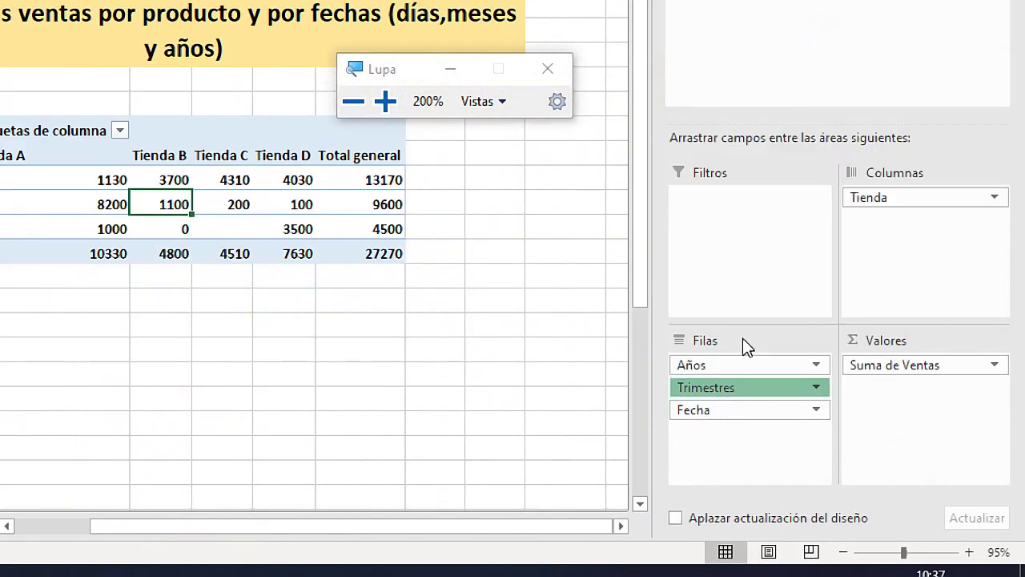
{"action": "left_click", "coordinate": [817, 389]}
{"action": "left_click", "coordinate": [733, 338]}
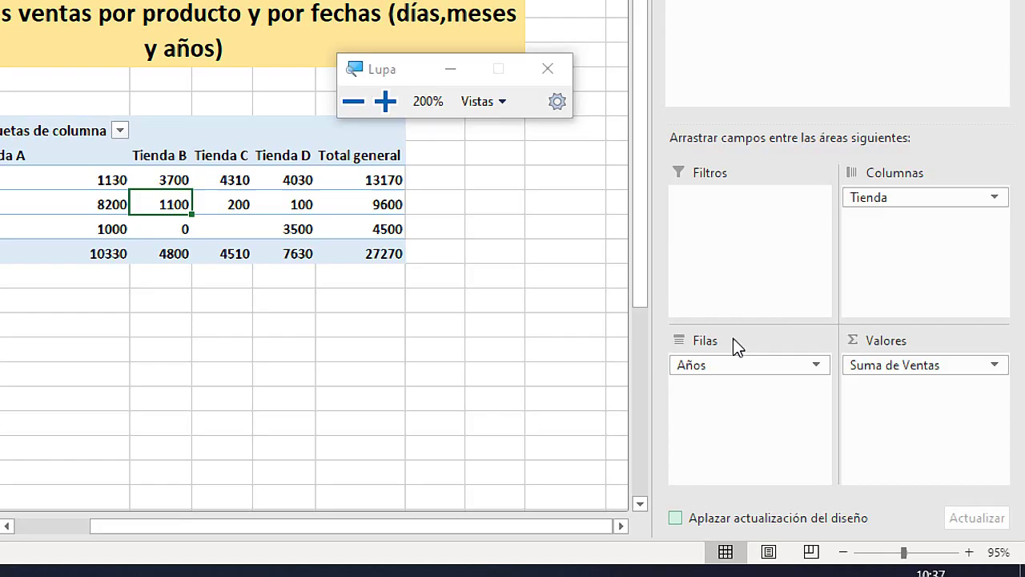
{"action": "left_click", "coordinate": [814, 367]}
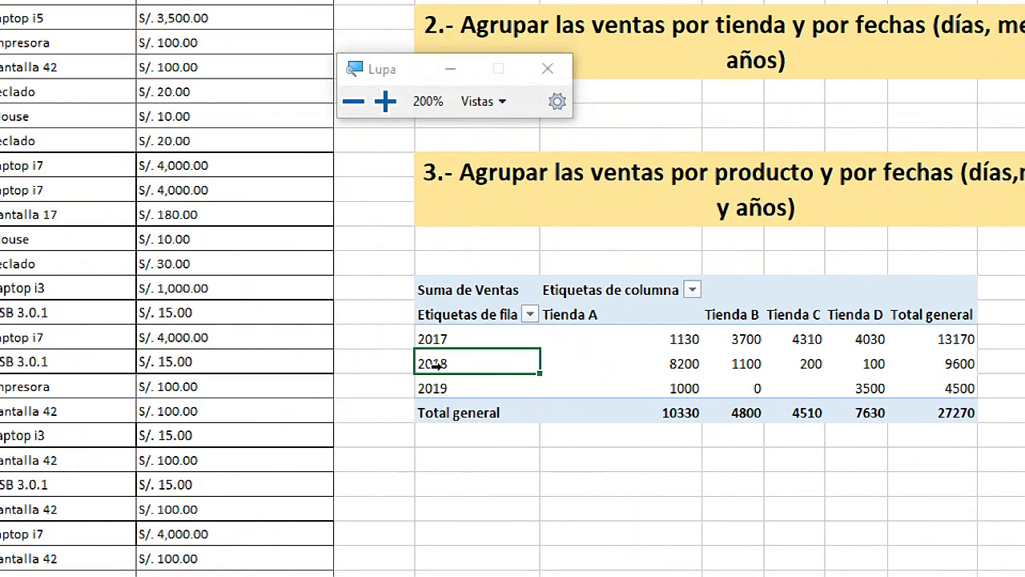
- Regroup the year labels by Meses and Años only, with Trimestres deselected
{"action": "right_click", "coordinate": [447, 377]}
{"action": "left_click", "coordinate": [507, 162]}
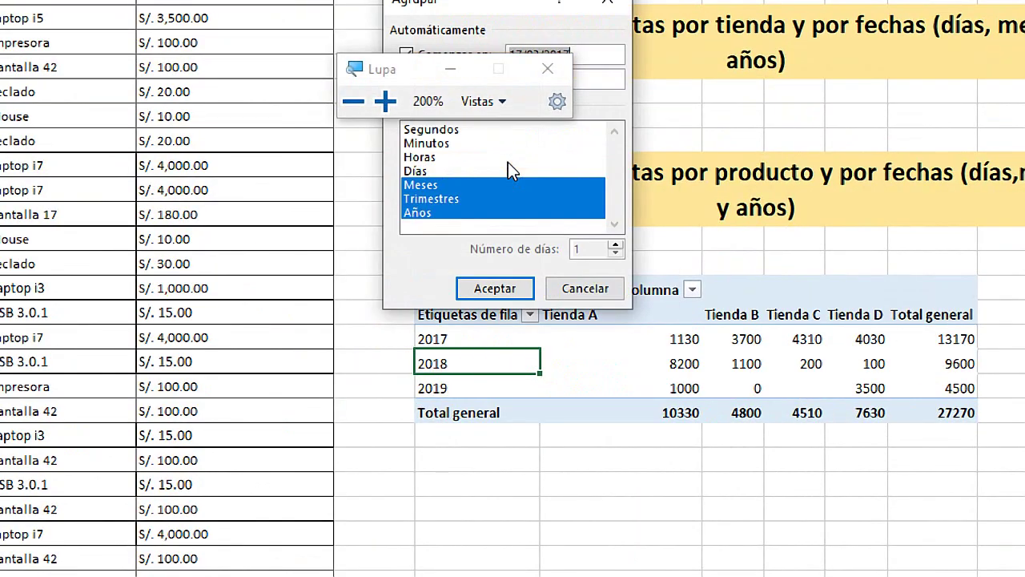
{"action": "left_click_drag", "start_coordinate": [457, 193], "coordinate": [509, 199]}
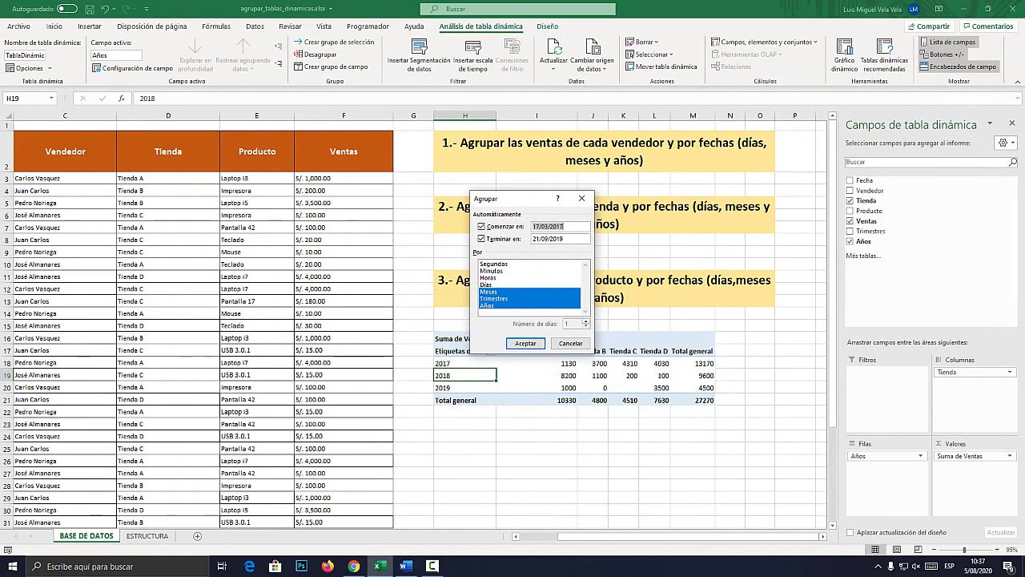
{"action": "left_click", "coordinate": [493, 298], "text": "ctrl"}
{"action": "left_click", "coordinate": [526, 343]}
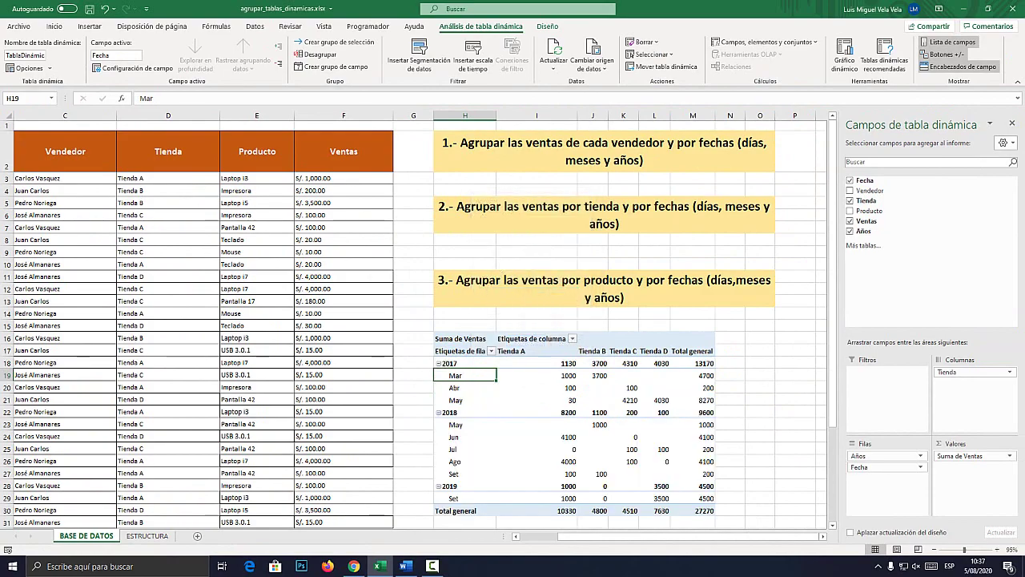
{"action": "left_click", "coordinate": [730, 399]}
{"action": "scroll", "coordinate": [729, 400], "scroll_direction": "down", "scroll_amount": 2}
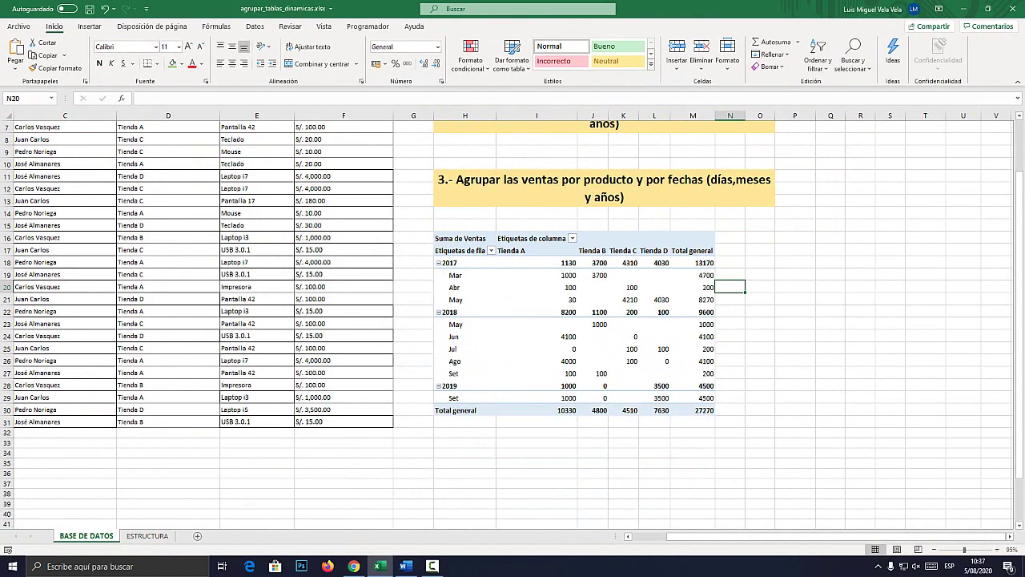
{"action": "left_click", "coordinate": [464, 348]}
{"action": "scroll", "coordinate": [465, 348], "scroll_direction": "up", "scroll_amount": 2}
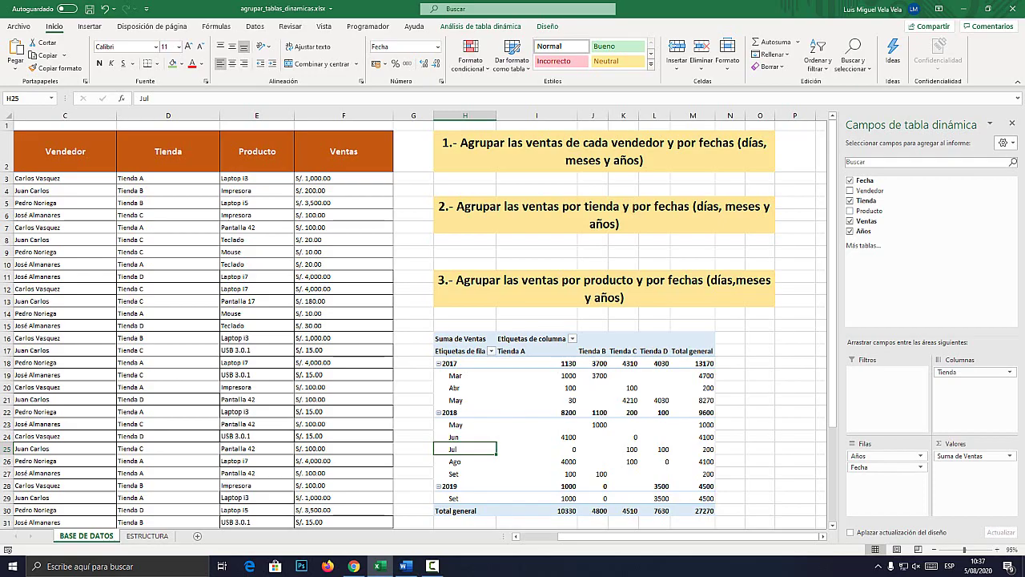
{"action": "key", "text": "super+plus"}
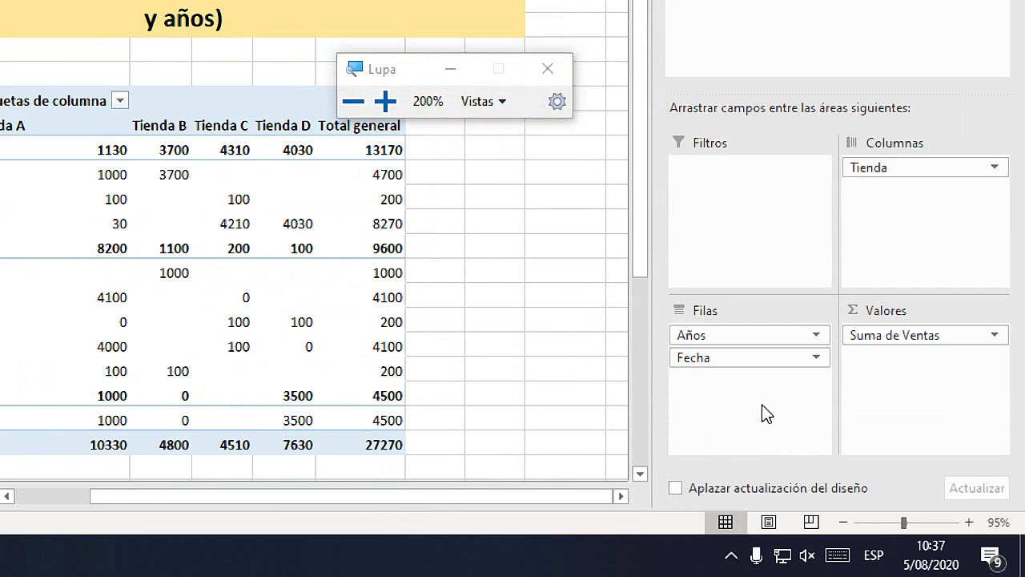
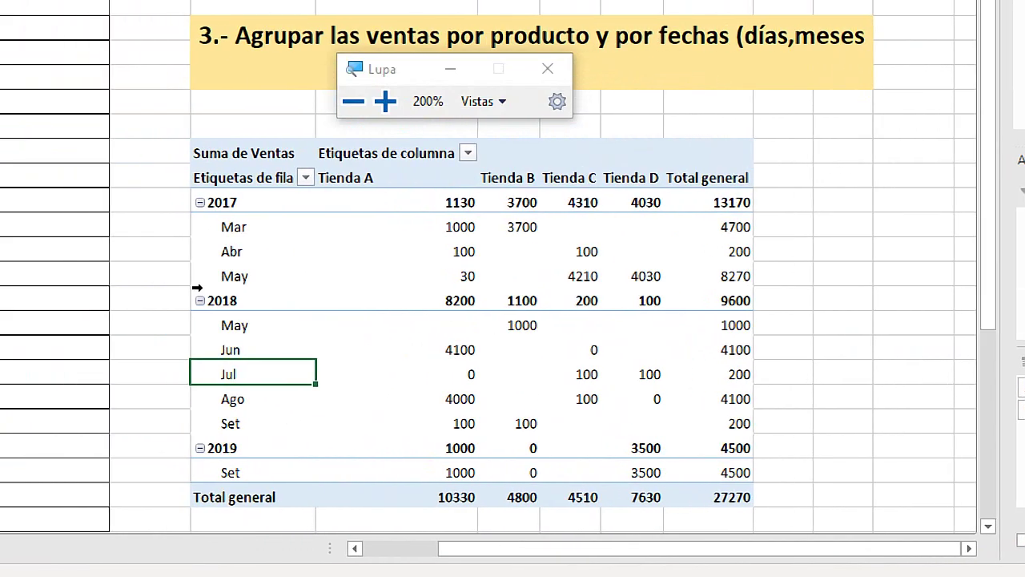
- Review the old pivot table's month rows under each year and its store and total columns
{"action": "left_click", "coordinate": [200, 300]}
{"action": "left_click", "coordinate": [232, 227]}
{"action": "left_click", "coordinate": [240, 325]}
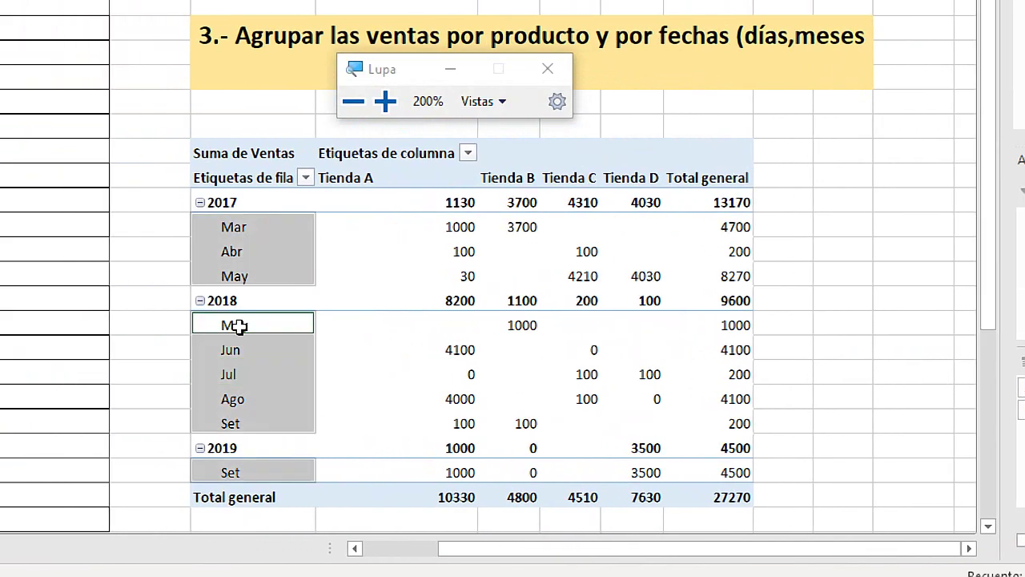
{"action": "left_click", "coordinate": [232, 350]}
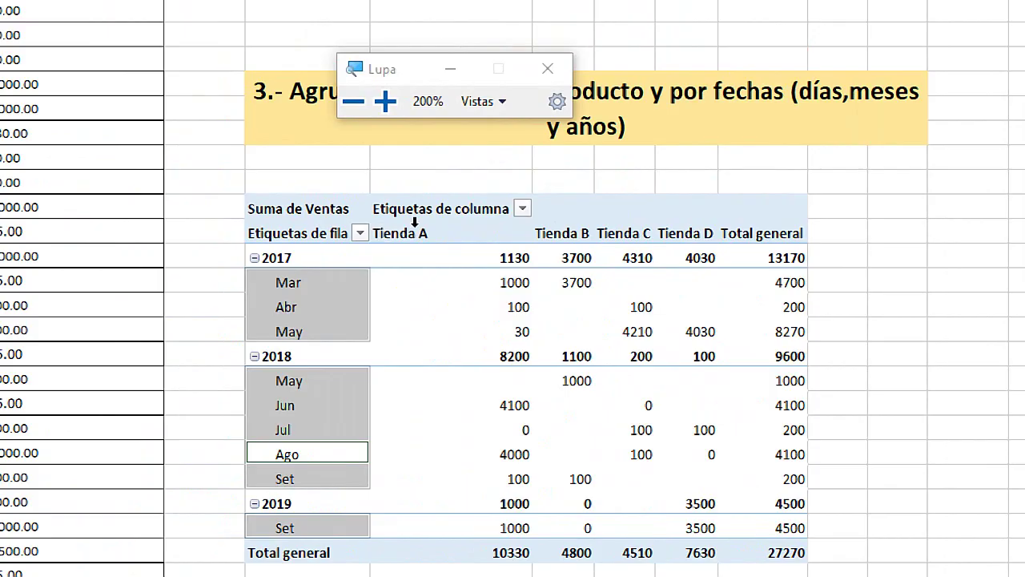
{"action": "left_click", "coordinate": [415, 222]}
{"action": "left_click", "coordinate": [446, 231]}
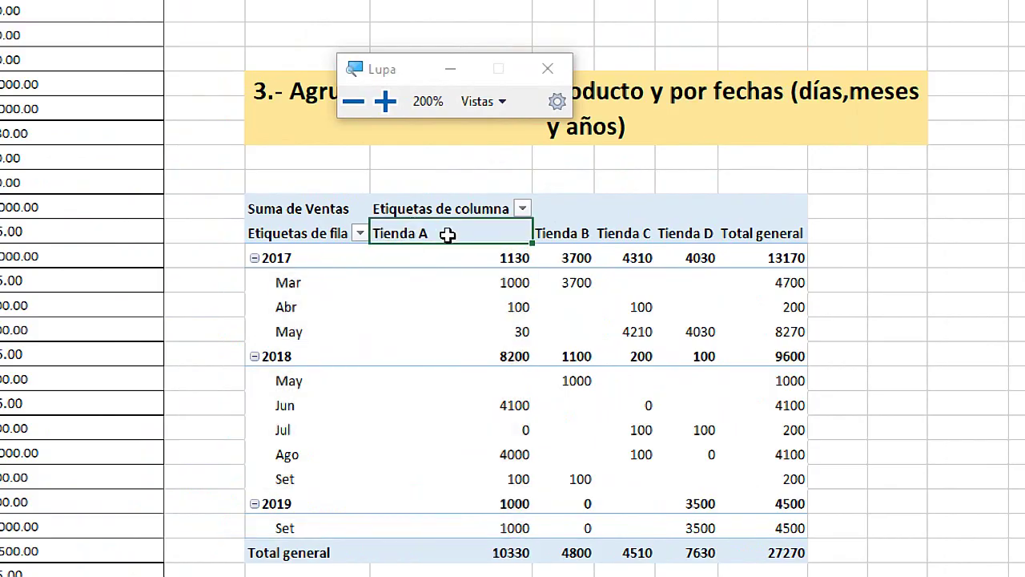
{"action": "left_click", "coordinate": [570, 232]}
{"action": "left_click", "coordinate": [619, 219]}
{"action": "left_click", "coordinate": [637, 232]}
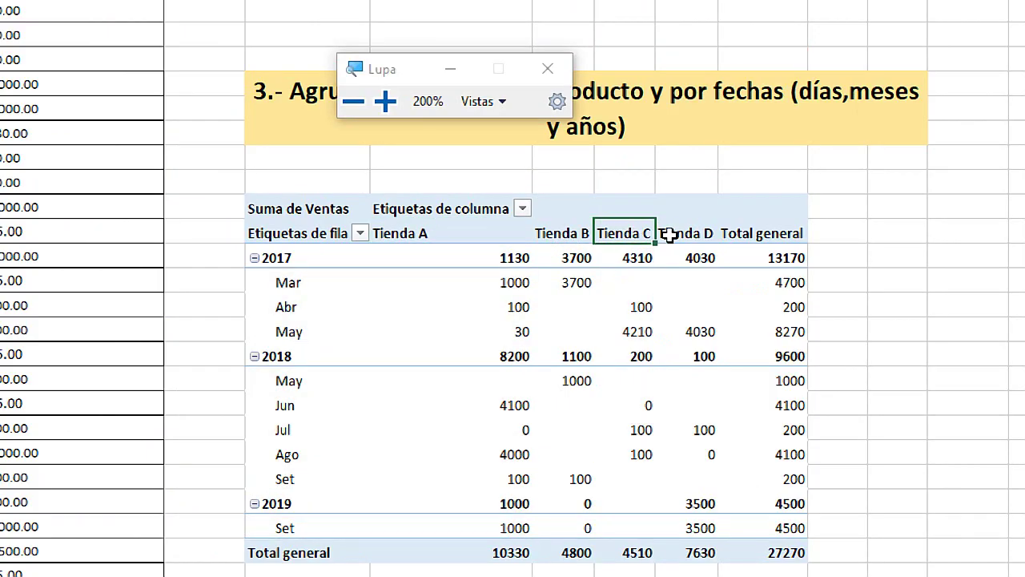
{"action": "left_click", "coordinate": [697, 232]}
{"action": "left_click", "coordinate": [738, 231]}
{"action": "key", "text": "super+Escape"}
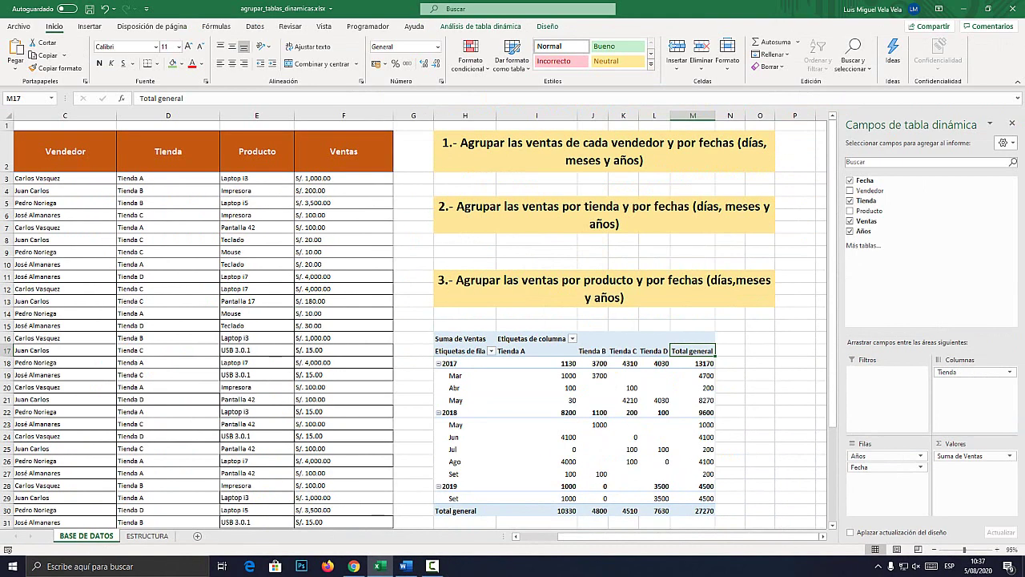
{"action": "scroll", "coordinate": [692, 250], "scroll_direction": "down", "scroll_amount": 2}
- Select the entire old store-by-date pivot table and delete it
{"action": "left_click_drag", "start_coordinate": [465, 238], "coordinate": [693, 410]}
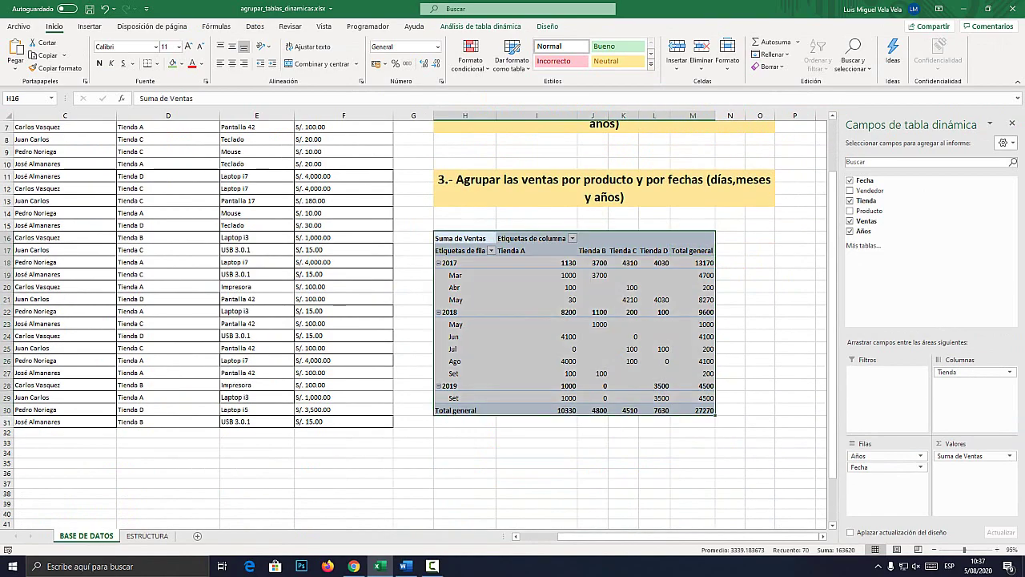
{"action": "key", "text": "Delete"}
{"action": "scroll", "coordinate": [512, 320], "scroll_direction": "up", "scroll_amount": 2}
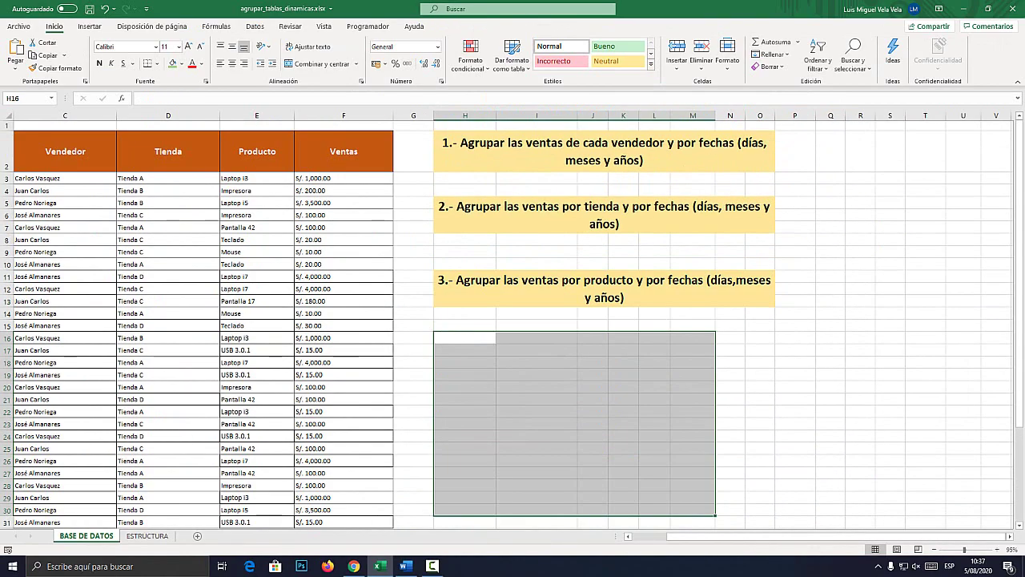
{"action": "left_click", "coordinate": [465, 337]}
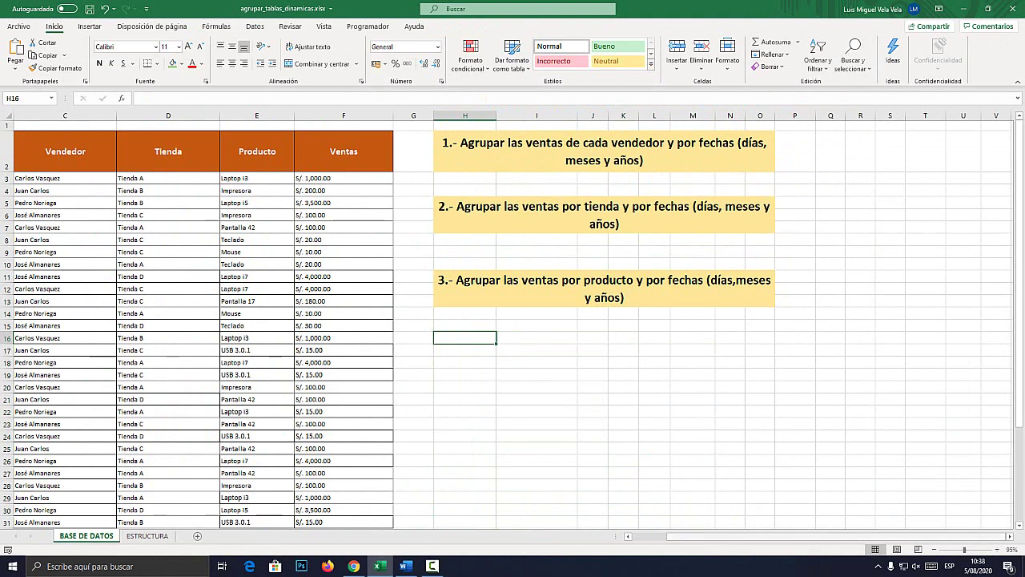
- Point out the Producto, Fecha and Ventas columns, then select the data range B2:F31
{"action": "scroll", "coordinate": [512, 320], "scroll_direction": "left", "scroll_amount": 3}
{"action": "left_click_drag", "start_coordinate": [485, 151], "coordinate": [485, 521]}
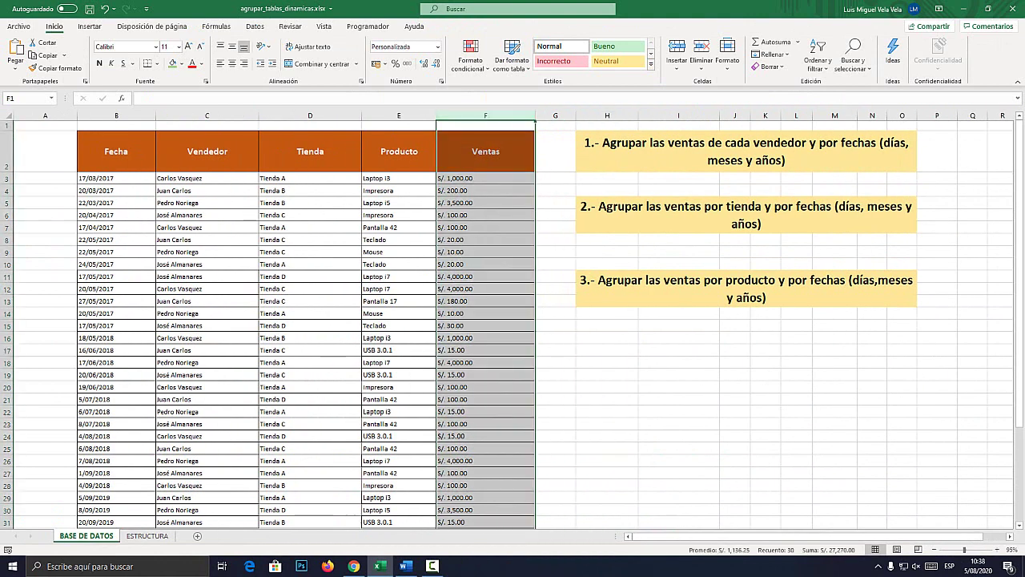
{"action": "left_click_drag", "start_coordinate": [398, 125], "coordinate": [398, 522]}
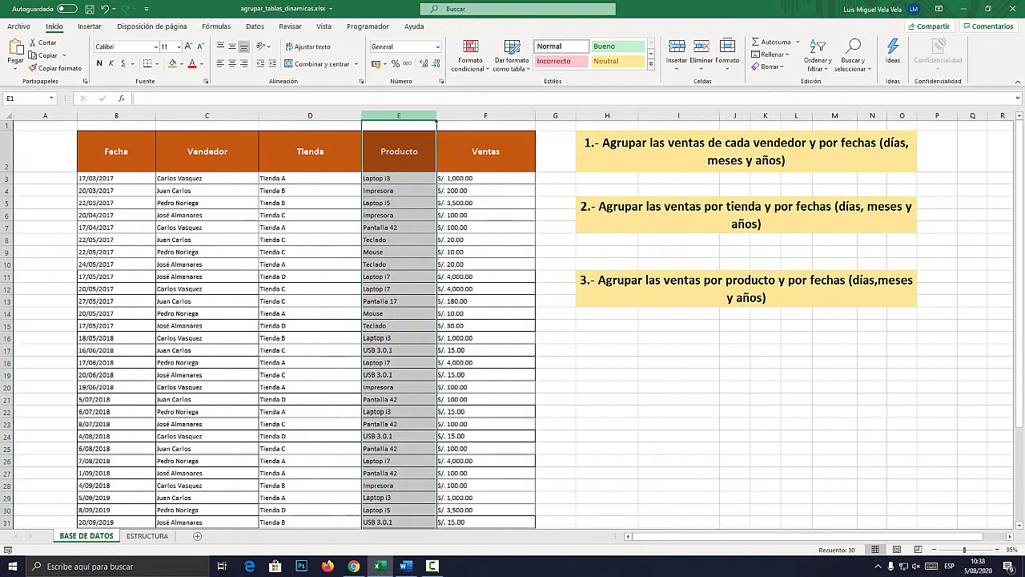
{"action": "left_click_drag", "start_coordinate": [116, 125], "coordinate": [117, 521]}
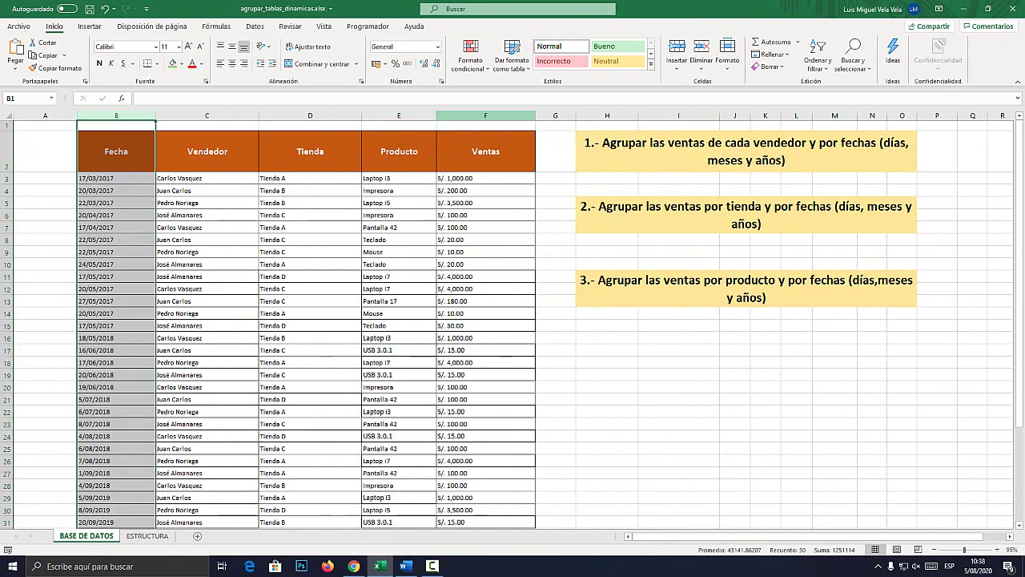
{"action": "left_click_drag", "start_coordinate": [399, 125], "coordinate": [399, 521]}
{"action": "left_click_drag", "start_coordinate": [485, 125], "coordinate": [485, 521]}
{"action": "left_click", "coordinate": [678, 349]}
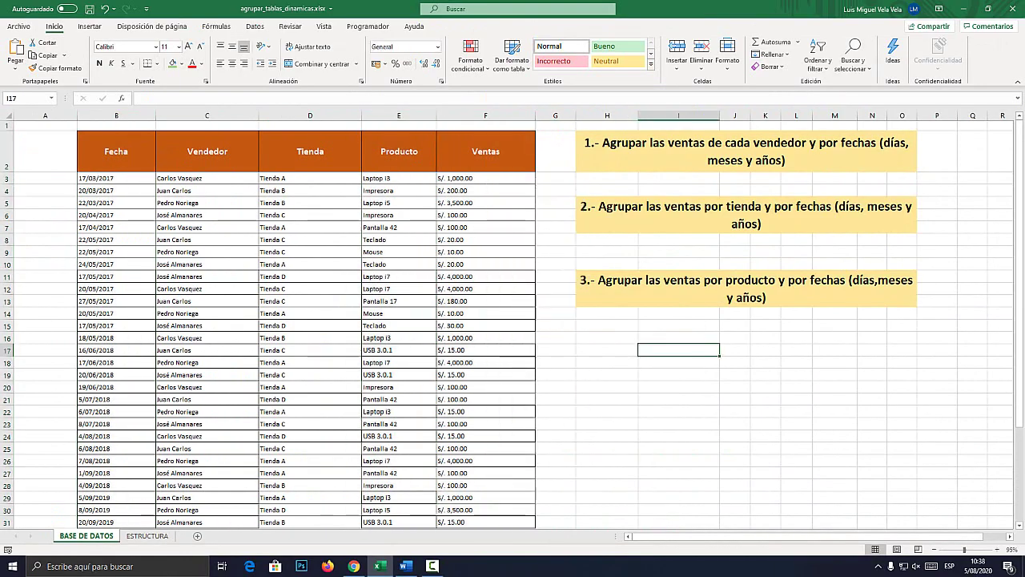
{"action": "left_click_drag", "start_coordinate": [116, 150], "coordinate": [485, 522]}
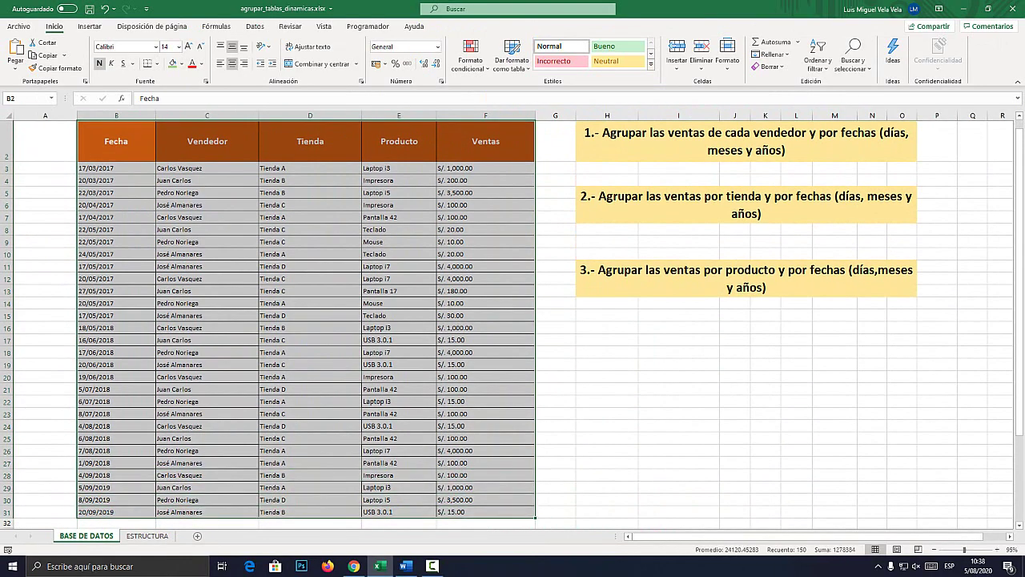
- Insert a pivot table from B2:F31 onto the existing sheet at cell H15
{"action": "key", "text": "super+plus"}
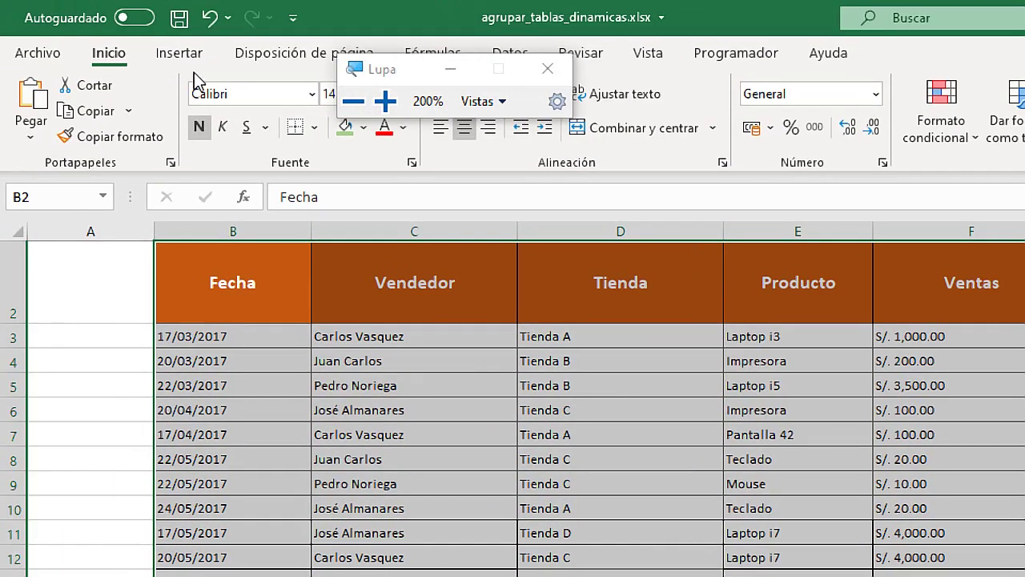
{"action": "left_click", "coordinate": [90, 26]}
{"action": "left_click", "coordinate": [68, 121]}
{"action": "key", "text": "super+Escape"}
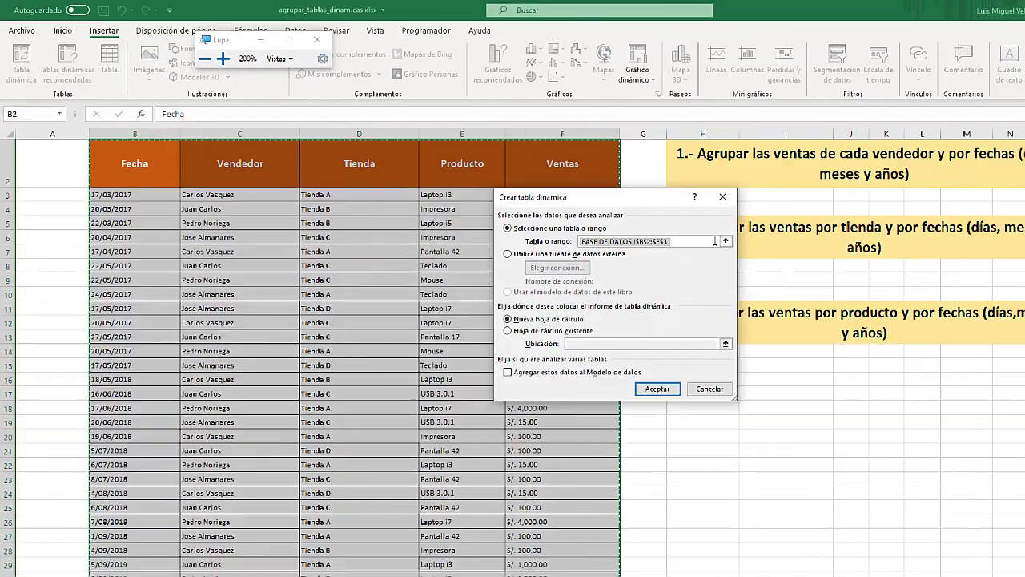
{"action": "left_click_drag", "start_coordinate": [499, 229], "coordinate": [408, 158]}
{"action": "left_click", "coordinate": [286, 269]}
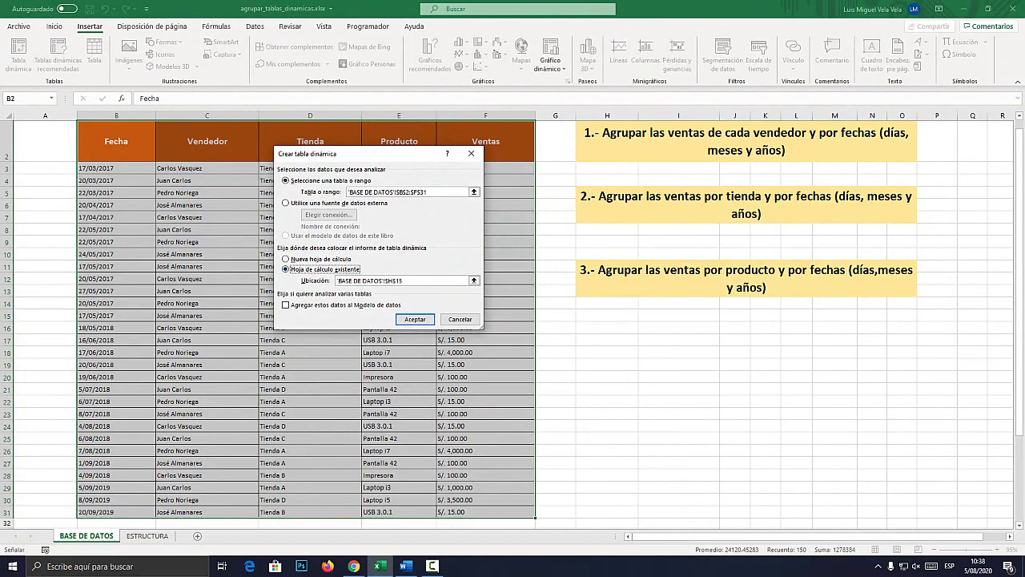
{"action": "left_click", "coordinate": [606, 314]}
{"action": "key", "text": "super+plus"}
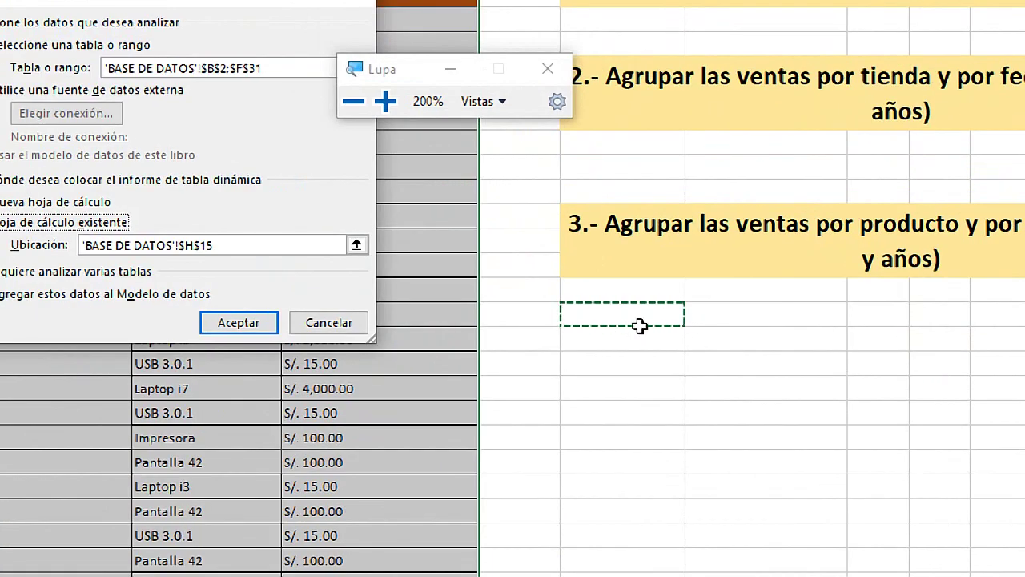
{"action": "left_click", "coordinate": [227, 322]}
{"action": "key", "text": "super+Escape"}
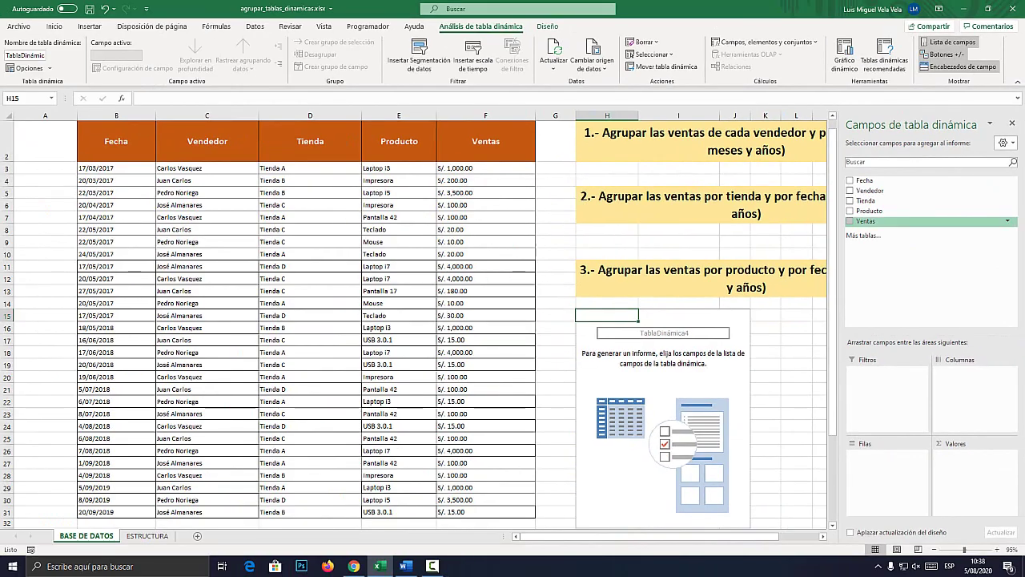
- Lay out the pivot with Ventas as values, Fecha in columns and Producto in rows
{"action": "key", "text": "super+plus"}
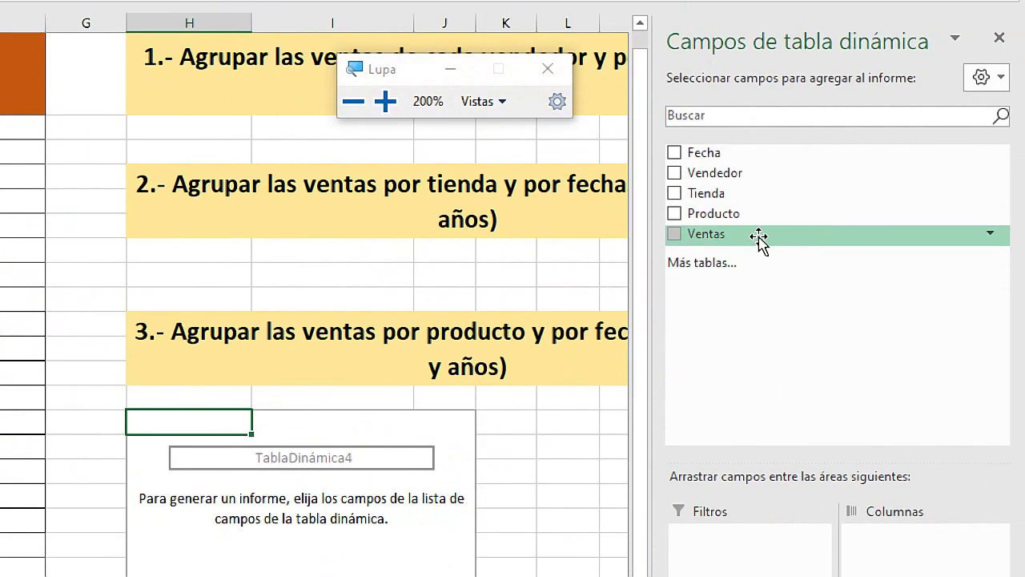
{"action": "left_click_drag", "start_coordinate": [751, 235], "coordinate": [909, 415]}
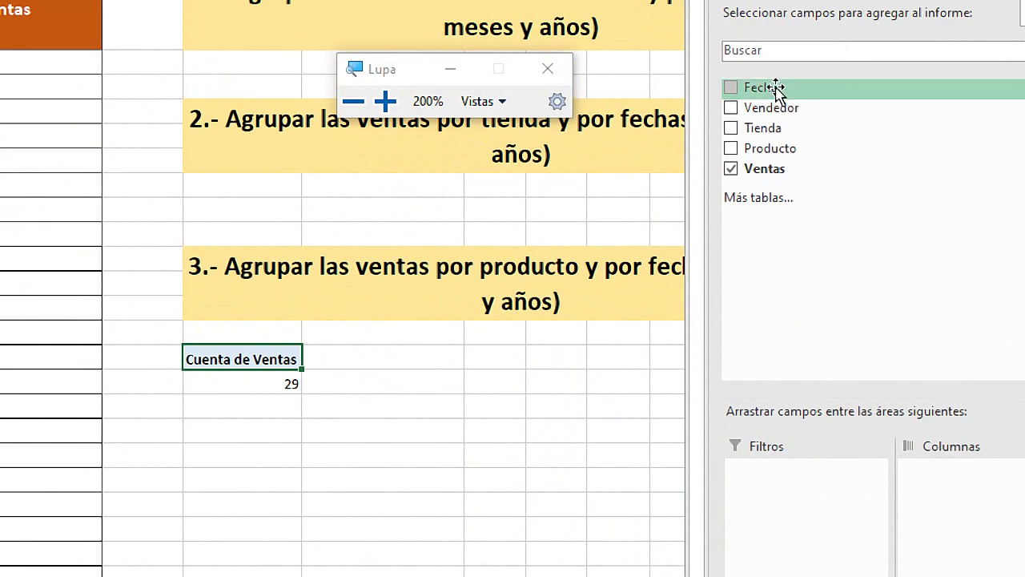
{"action": "mouse_move", "coordinate": [781, 91]}
{"action": "left_mouse_down"}
{"action": "mouse_move", "coordinate": [997, 564]}
{"action": "mouse_move", "coordinate": [666, 395]}
{"action": "left_mouse_up"}
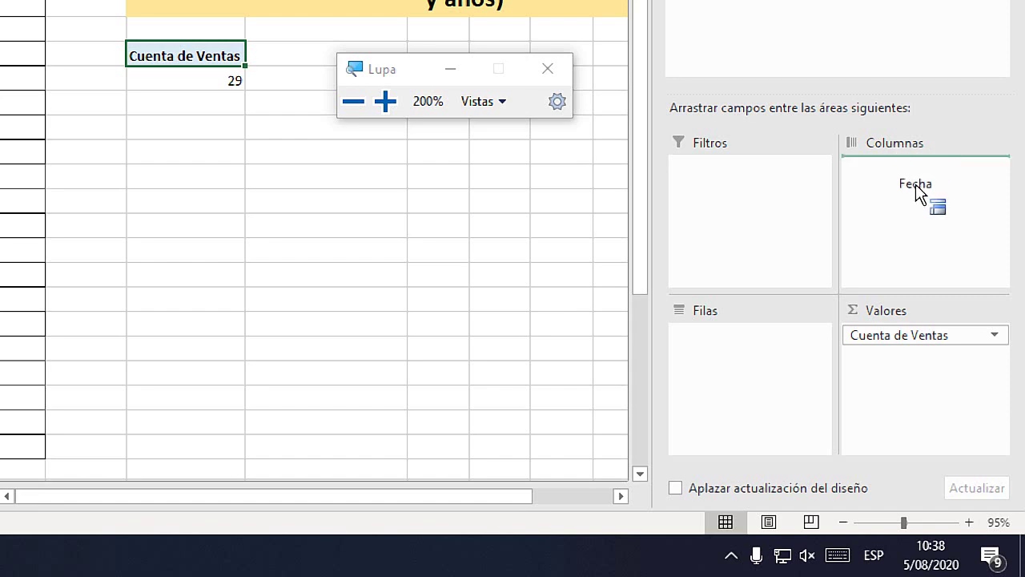
{"action": "left_click_drag", "start_coordinate": [910, 163], "coordinate": [922, 197]}
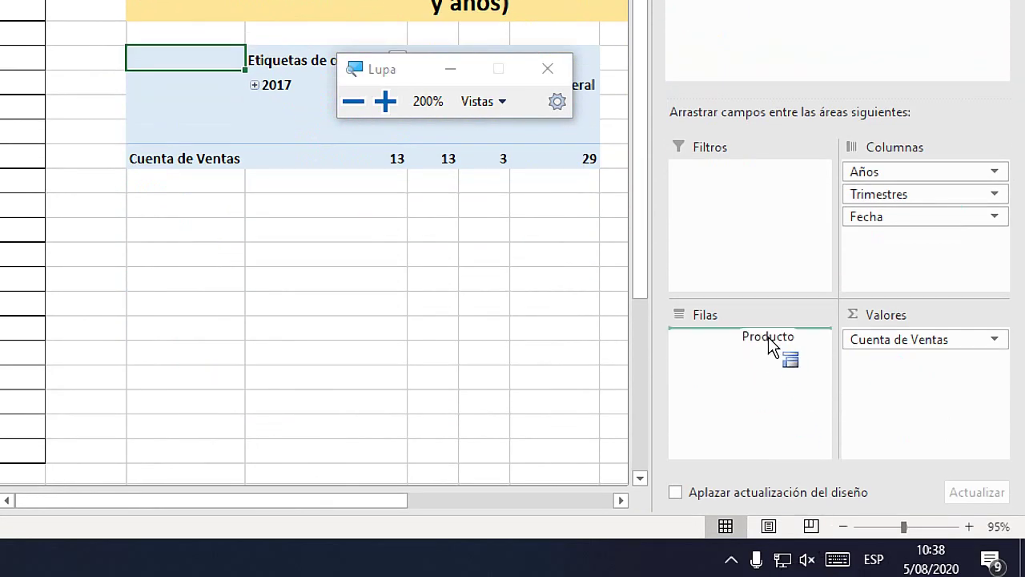
{"action": "left_click_drag", "start_coordinate": [803, 575], "coordinate": [782, 381]}
{"action": "key", "text": "super+Escape"}
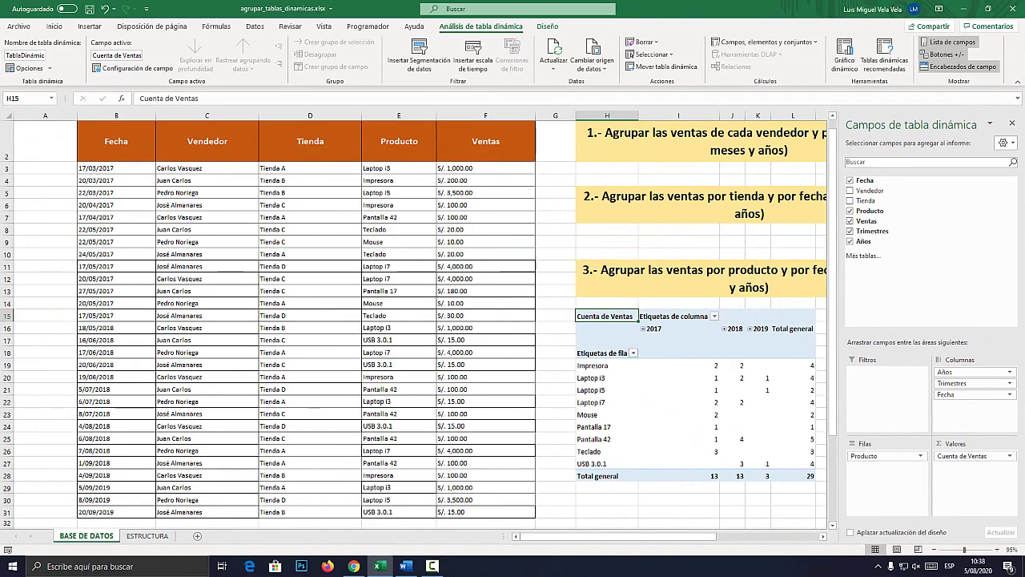
- Open the value field settings for Cuenta de Ventas
{"action": "key", "text": "super+plus"}
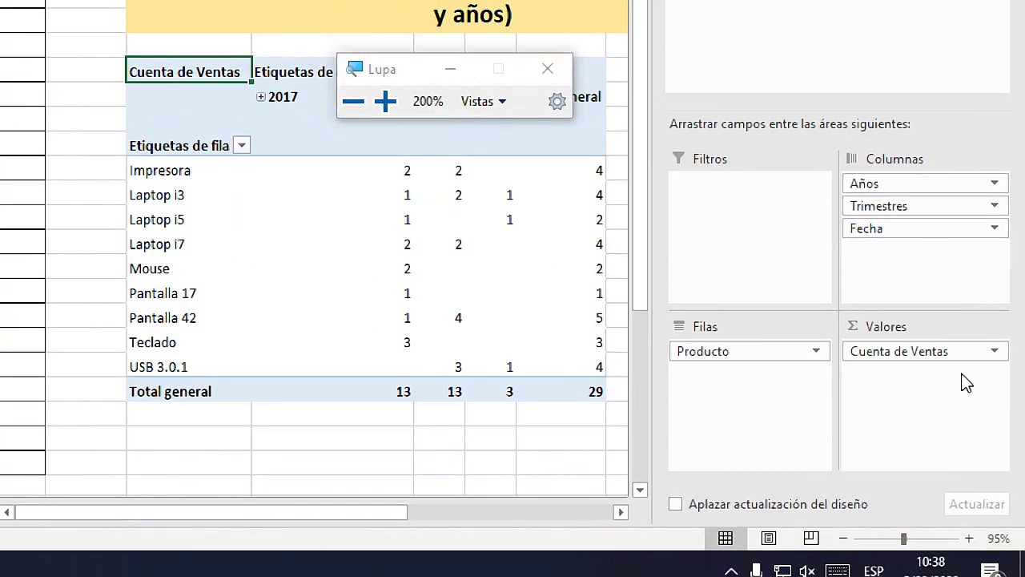
{"action": "left_click", "coordinate": [994, 353]}
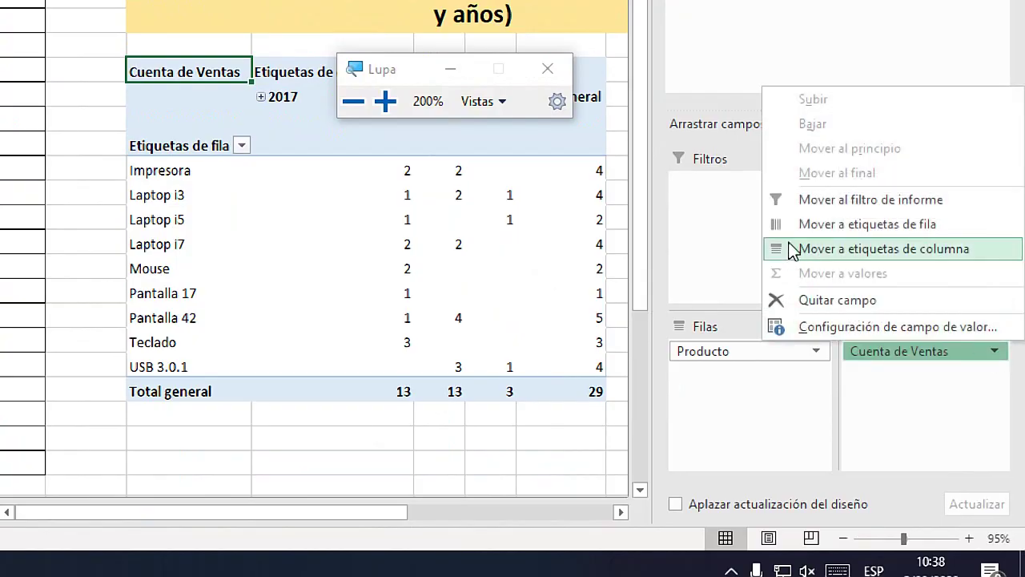
{"action": "left_click", "coordinate": [857, 330]}
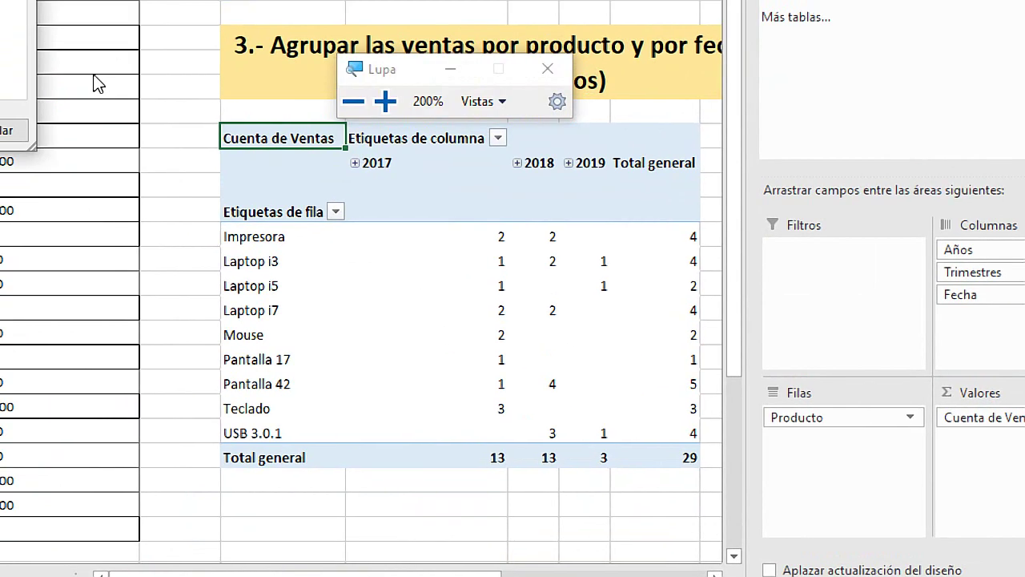
{"action": "key", "text": "super+Escape"}
- Change the Ventas value field from Cuenta to Suma, giving a 27270 total
{"action": "left_click_drag", "start_coordinate": [360, 161], "coordinate": [465, 166]}
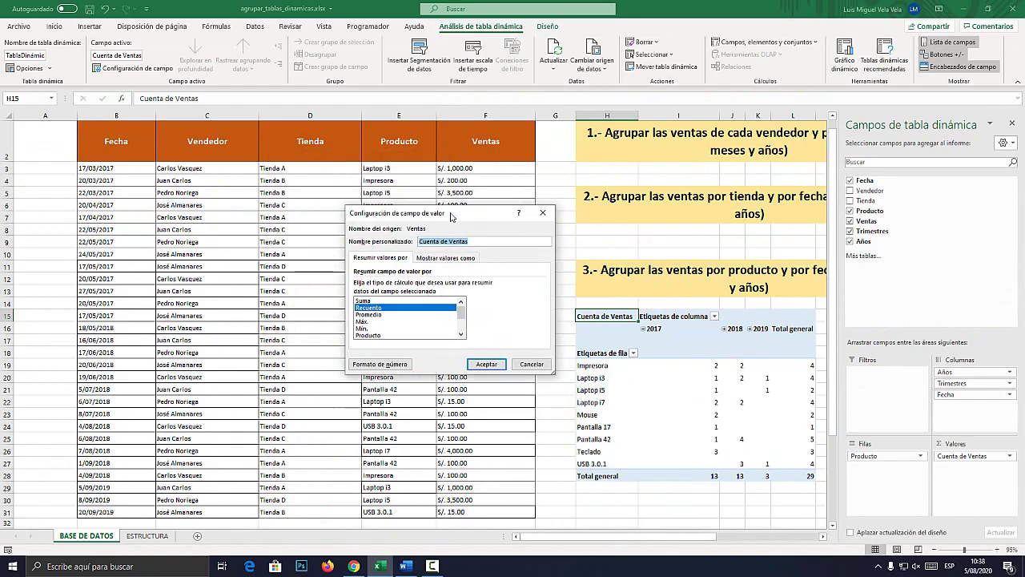
{"action": "key", "text": "super+plus"}
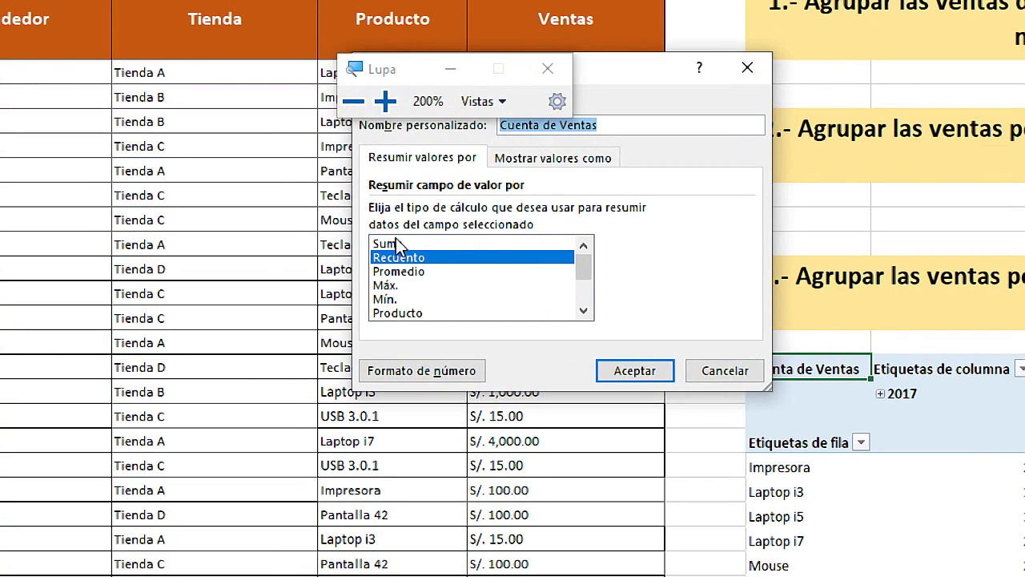
{"action": "left_click", "coordinate": [396, 253]}
{"action": "left_click", "coordinate": [631, 371]}
{"action": "key", "text": "super+Escape"}
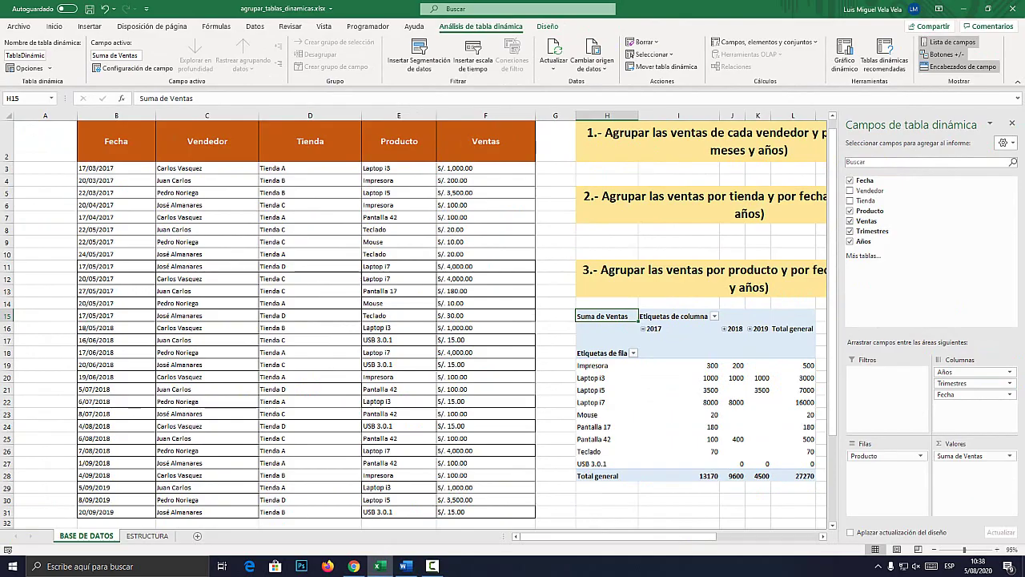
{"action": "key", "text": "super+plus"}
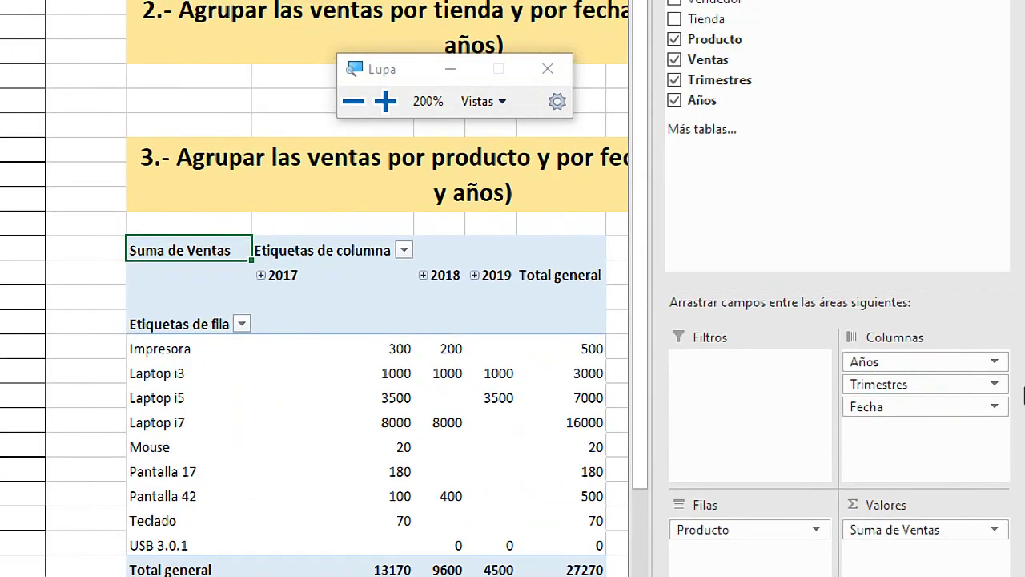
- Remove the Trimestres and Fecha fields from the pivot's columns, leaving only Años
{"action": "left_click", "coordinate": [994, 386]}
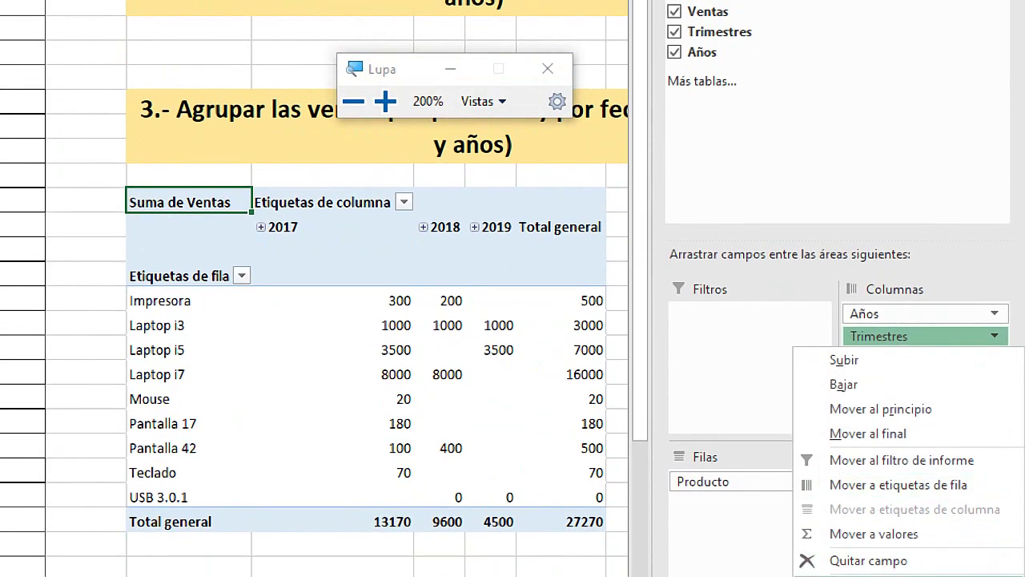
{"action": "left_click", "coordinate": [881, 561]}
{"action": "left_click", "coordinate": [994, 336]}
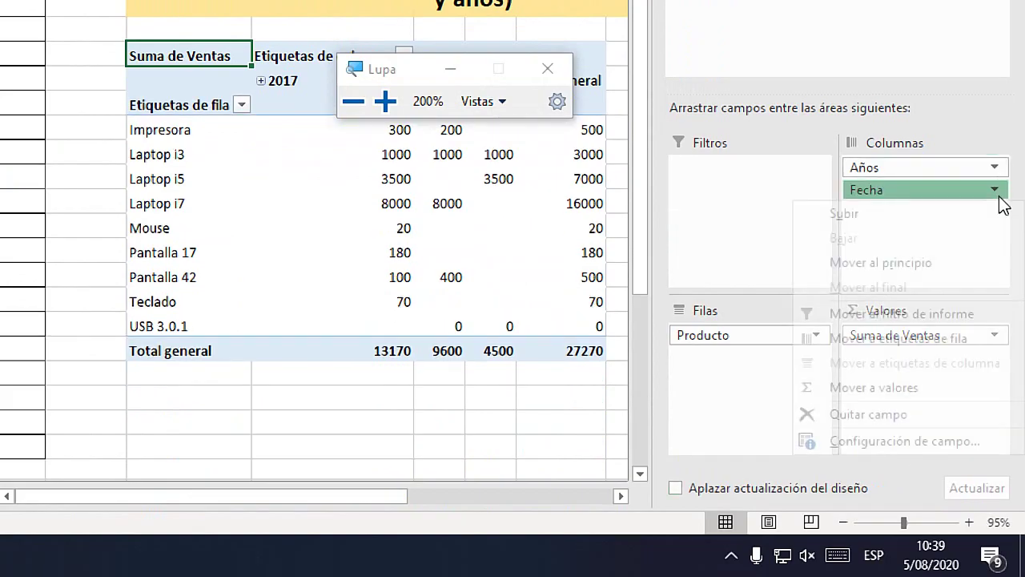
{"action": "left_click", "coordinate": [868, 416]}
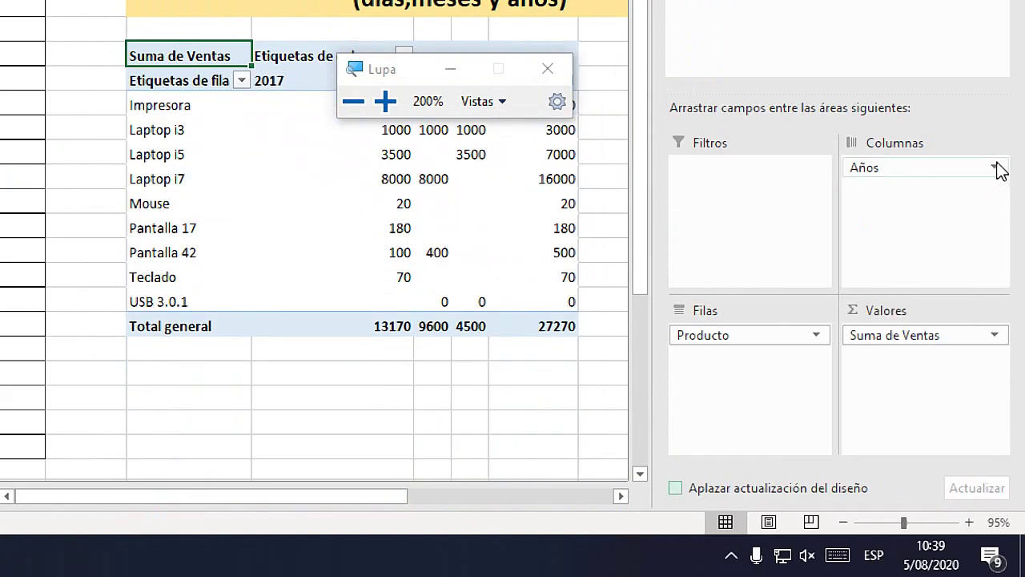
{"action": "key", "text": "super+Escape"}
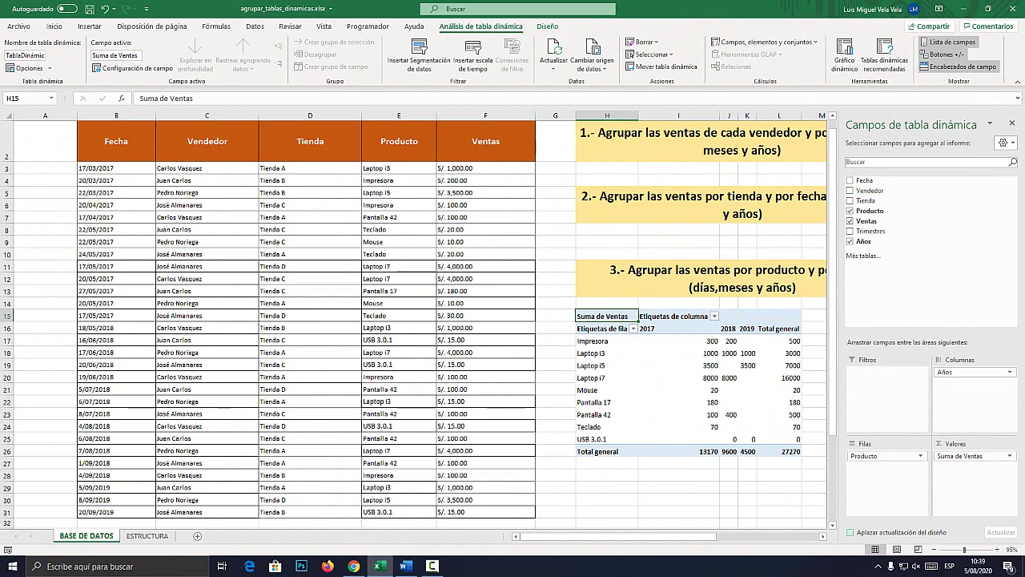
- Bring up the context menu on the 2017 year header
{"action": "mouse_move", "coordinate": [725, 337]}
{"action": "key", "text": "super+plus"}
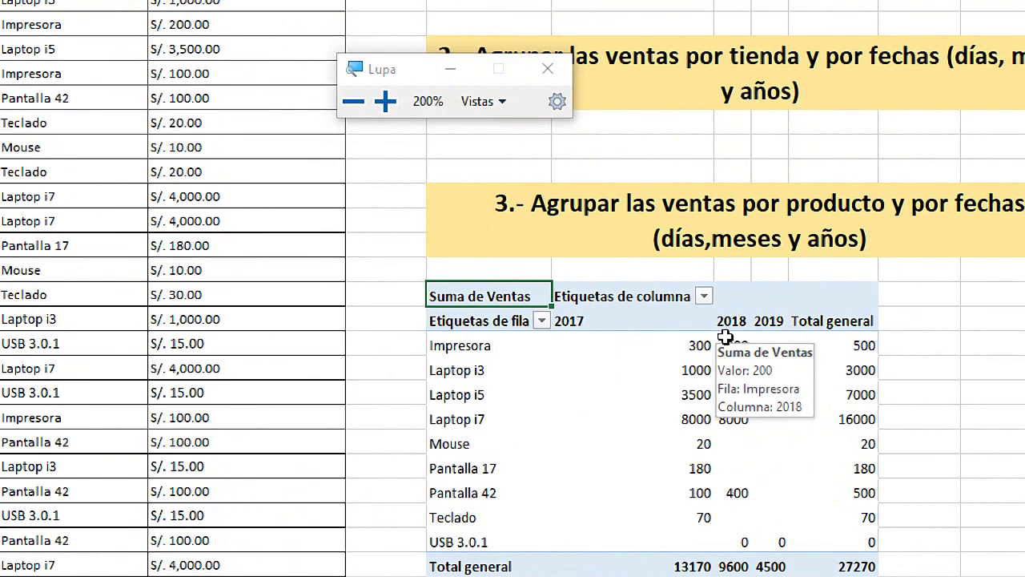
{"action": "left_click", "coordinate": [570, 321]}
{"action": "right_click", "coordinate": [570, 321]}
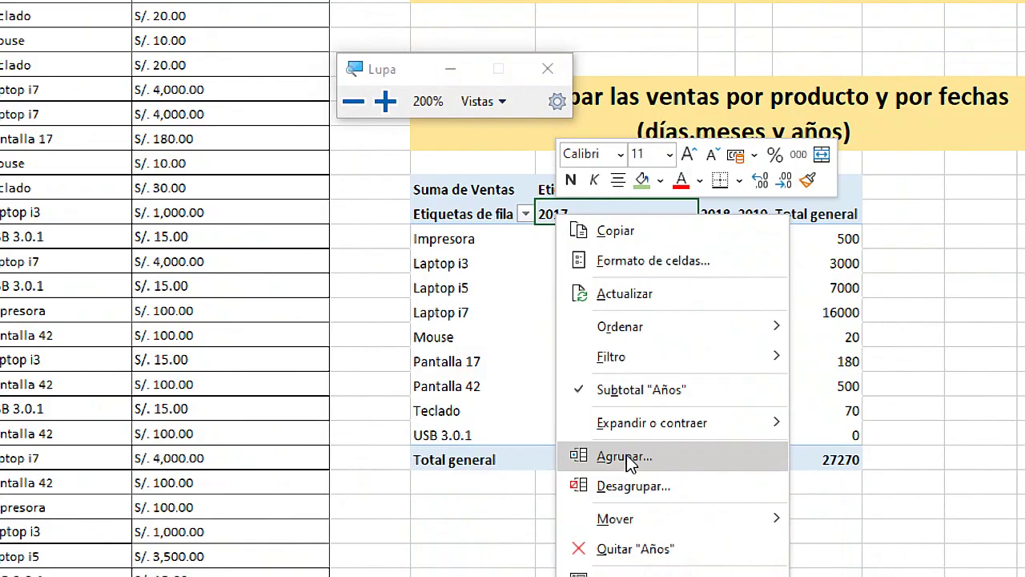
- Group the dates by Meses and Años only, without Trimestres
{"action": "left_click", "coordinate": [574, 458]}
{"action": "key", "text": "super+Escape"}
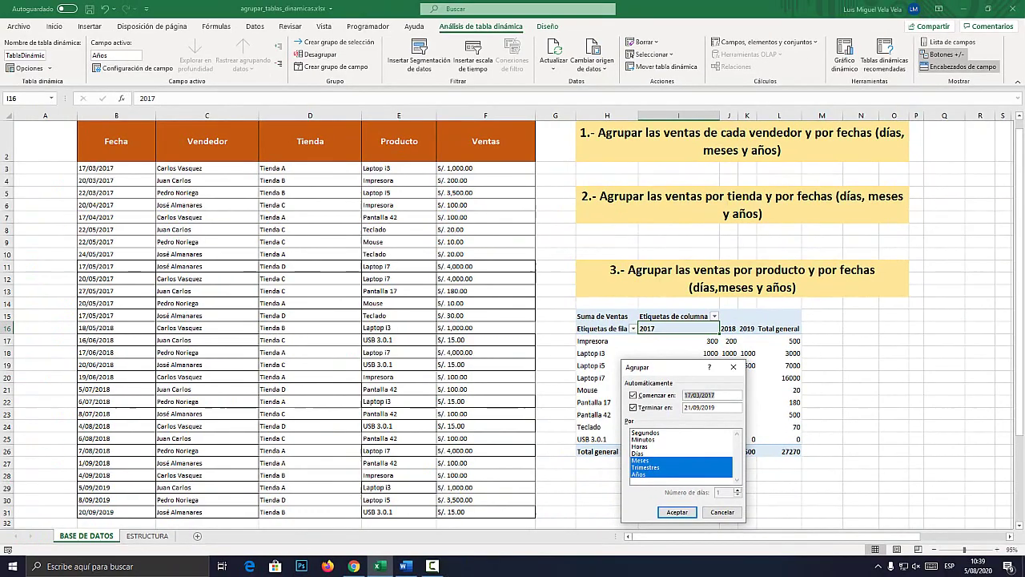
{"action": "key", "text": "super+plus"}
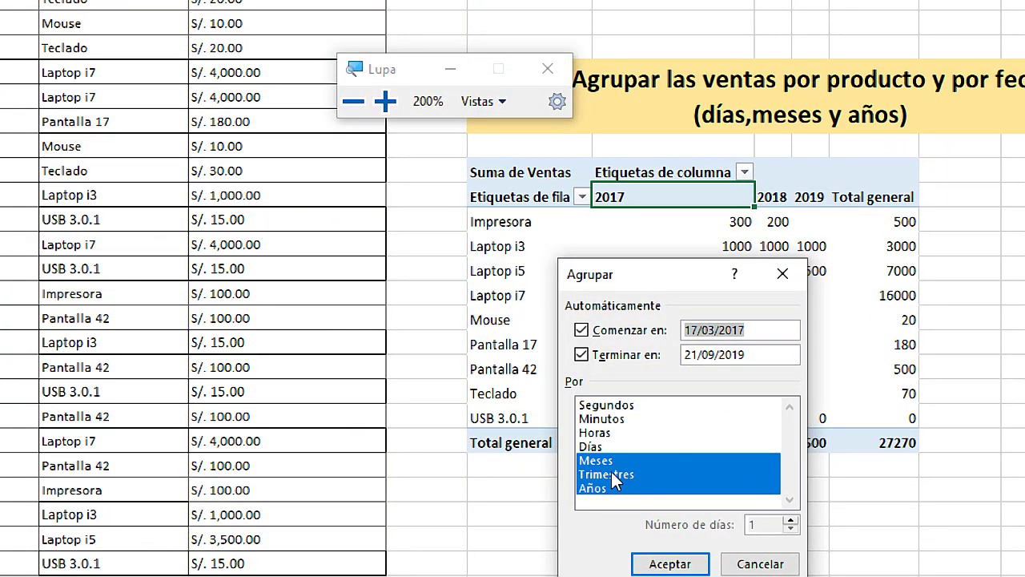
{"action": "left_click", "coordinate": [612, 477]}
{"action": "left_click", "coordinate": [653, 561]}
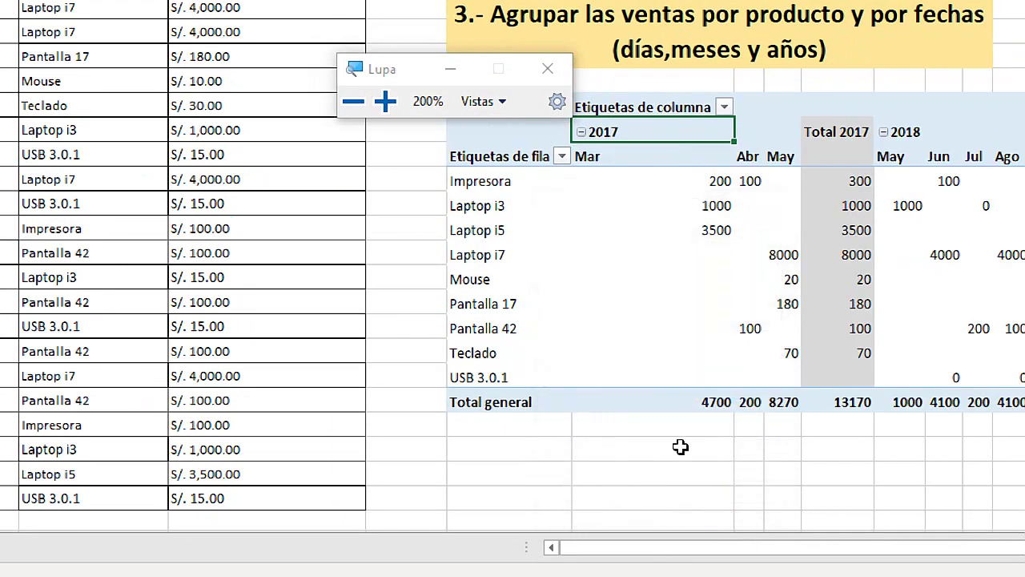
- Inspect the new 2017 and 2018 month column headers and the Total 2017 column
{"action": "left_click", "coordinate": [654, 267]}
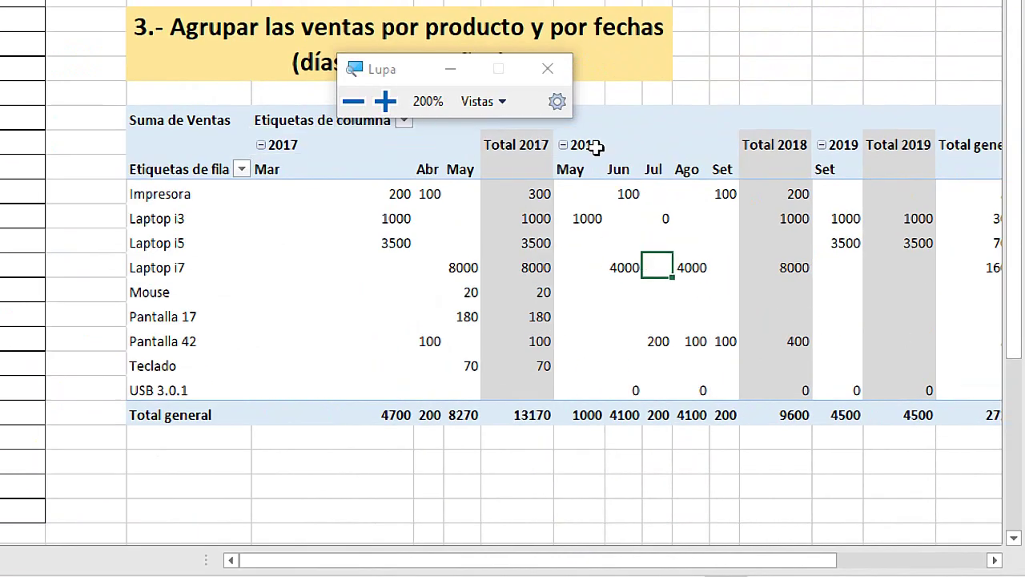
{"action": "left_click_drag", "start_coordinate": [594, 147], "coordinate": [713, 171]}
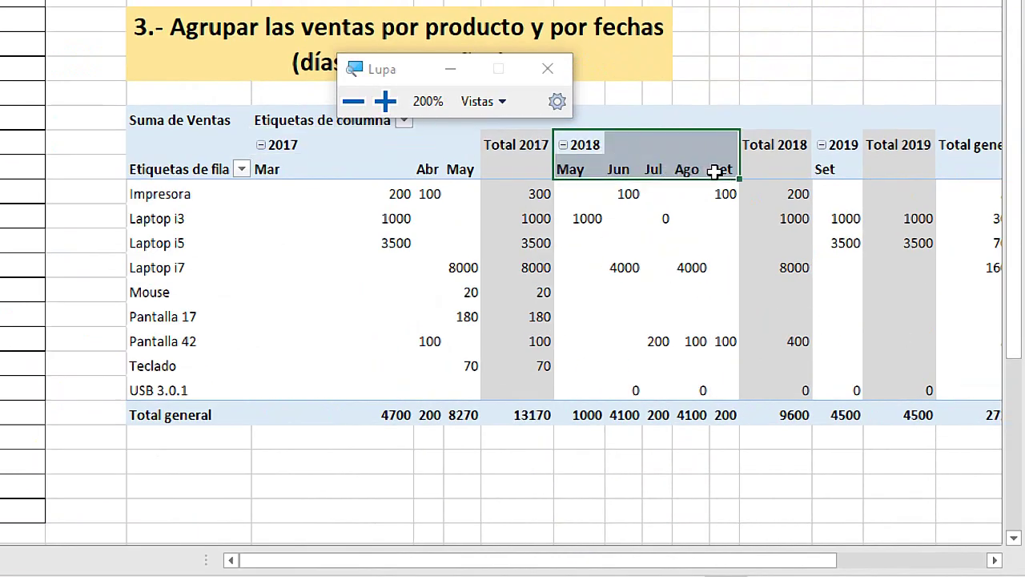
{"action": "left_click", "coordinate": [288, 141]}
{"action": "left_click", "coordinate": [293, 174]}
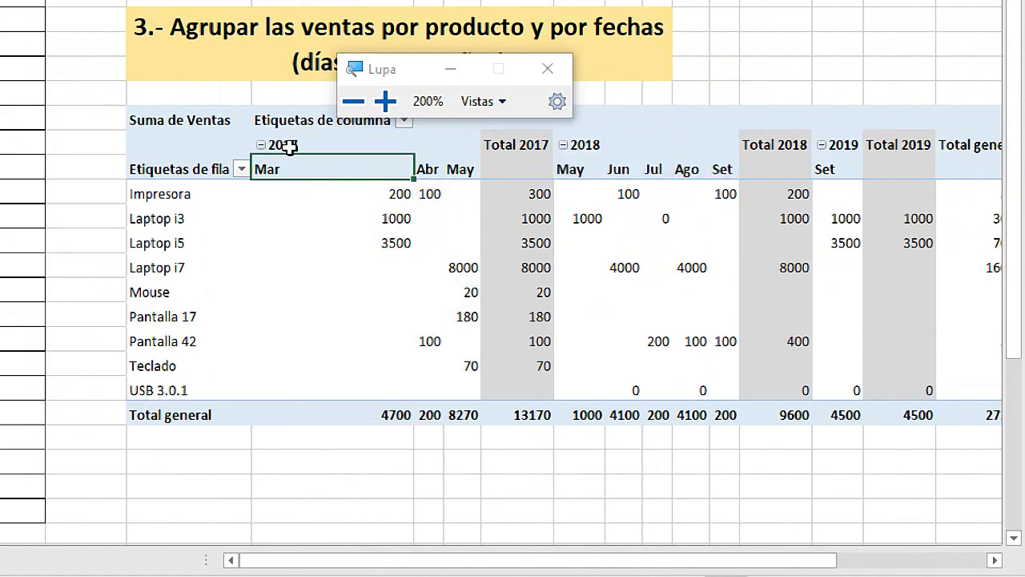
{"action": "left_click_drag", "start_coordinate": [291, 140], "coordinate": [465, 176]}
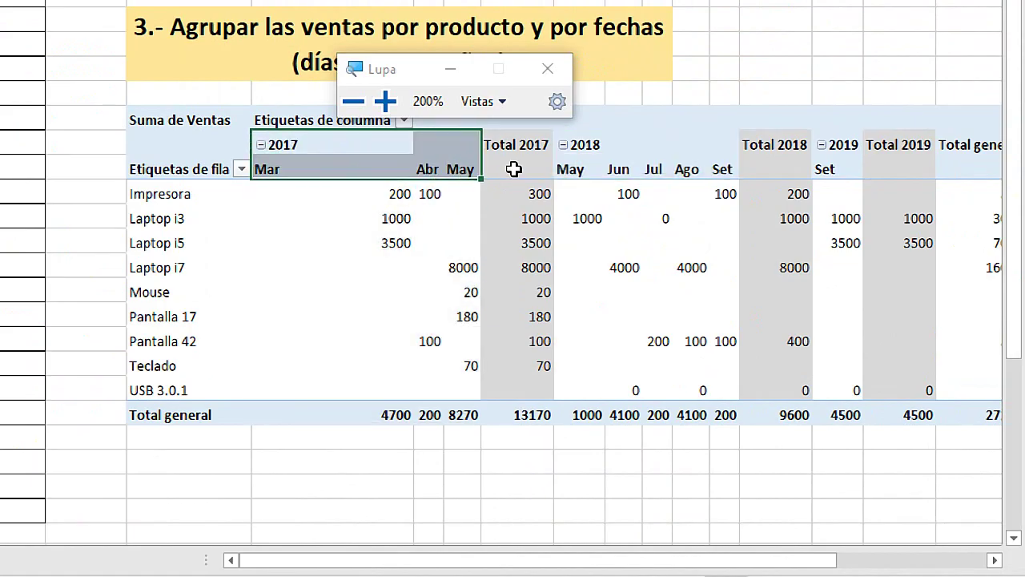
{"action": "mouse_move", "coordinate": [518, 143]}
{"action": "left_mouse_down"}
{"action": "mouse_move", "coordinate": [545, 414]}
{"action": "mouse_move", "coordinate": [524, 372]}
{"action": "left_mouse_up"}
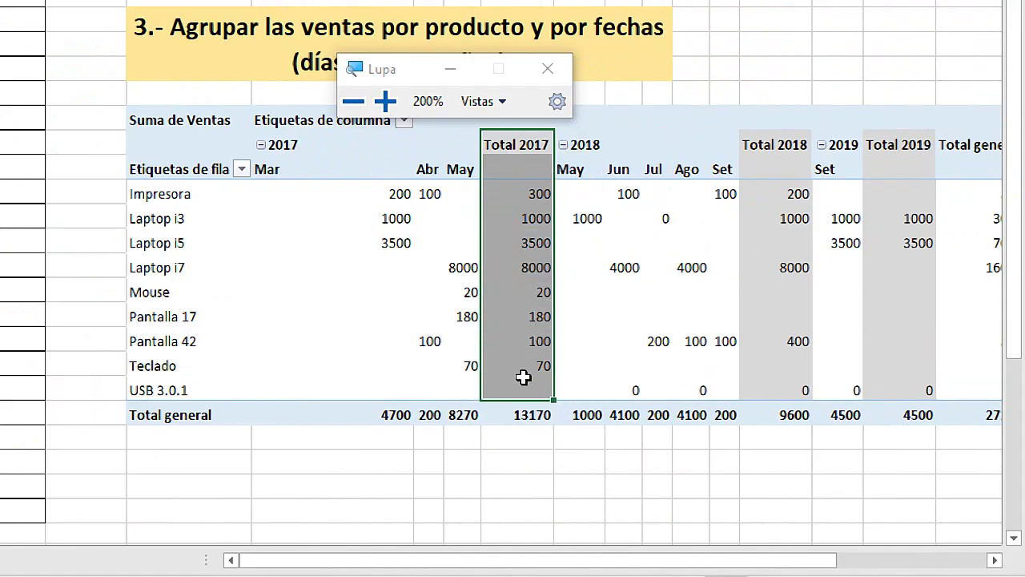
- Check the Impresora row's monthly sales and its Total 2017 value, plus Mouse in Jun
{"action": "left_click", "coordinate": [358, 193]}
{"action": "left_click", "coordinate": [418, 194]}
{"action": "left_click", "coordinate": [395, 193]}
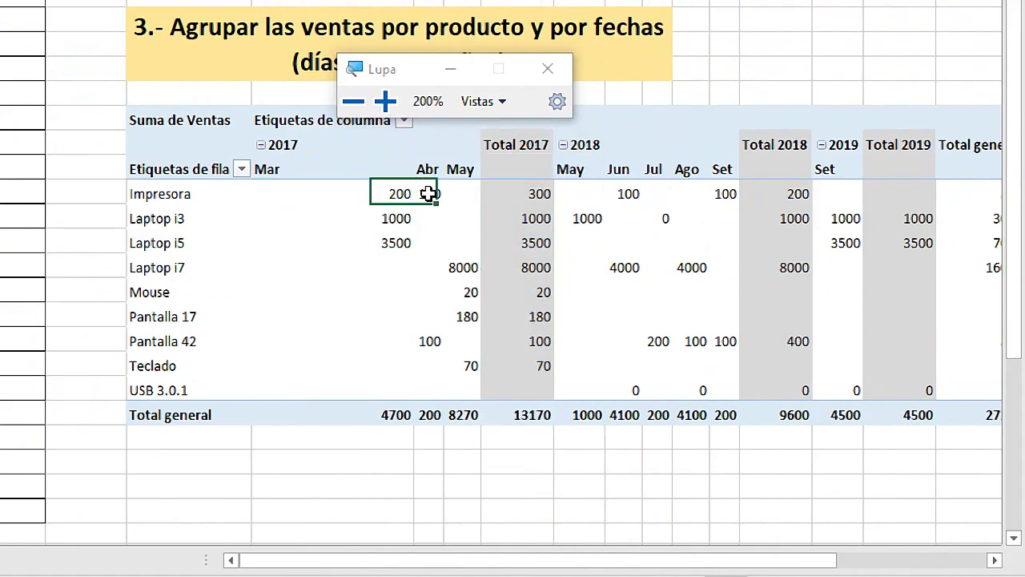
{"action": "left_click", "coordinate": [425, 193]}
{"action": "left_click", "coordinate": [130, 193]}
{"action": "left_click", "coordinate": [184, 193]}
{"action": "left_click", "coordinate": [428, 193]}
{"action": "left_click", "coordinate": [516, 193]}
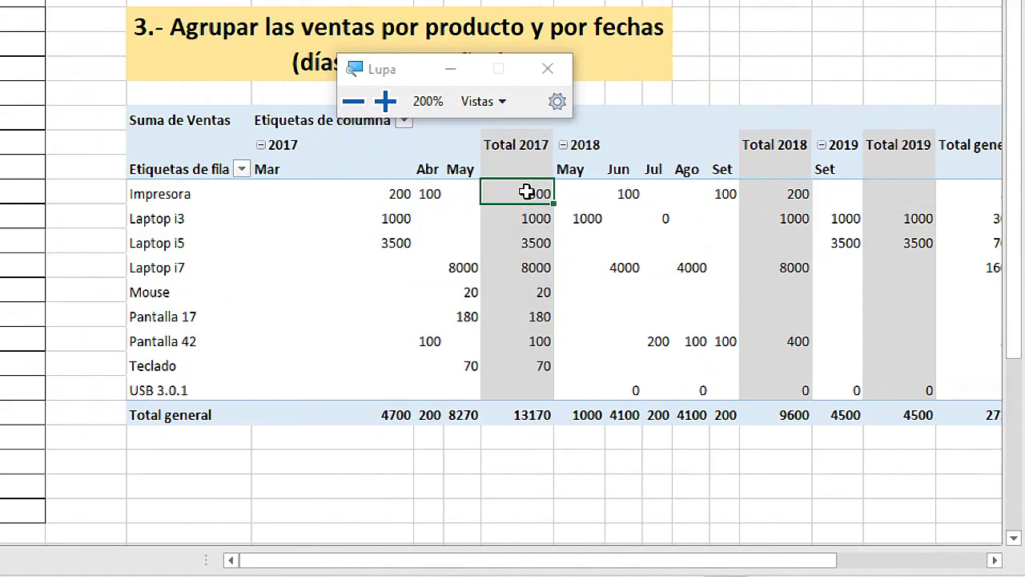
{"action": "left_click", "coordinate": [625, 291]}
{"action": "key", "text": "super+Escape"}
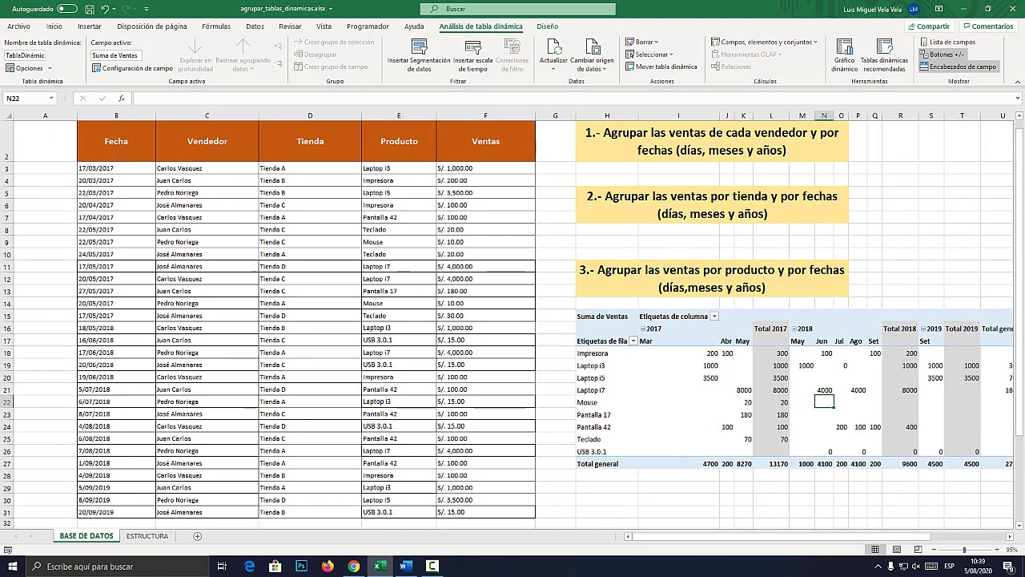
- Show the pivot table field list from the pivot's context menu
{"action": "left_click", "coordinate": [771, 401]}
{"action": "right_click", "coordinate": [774, 402]}
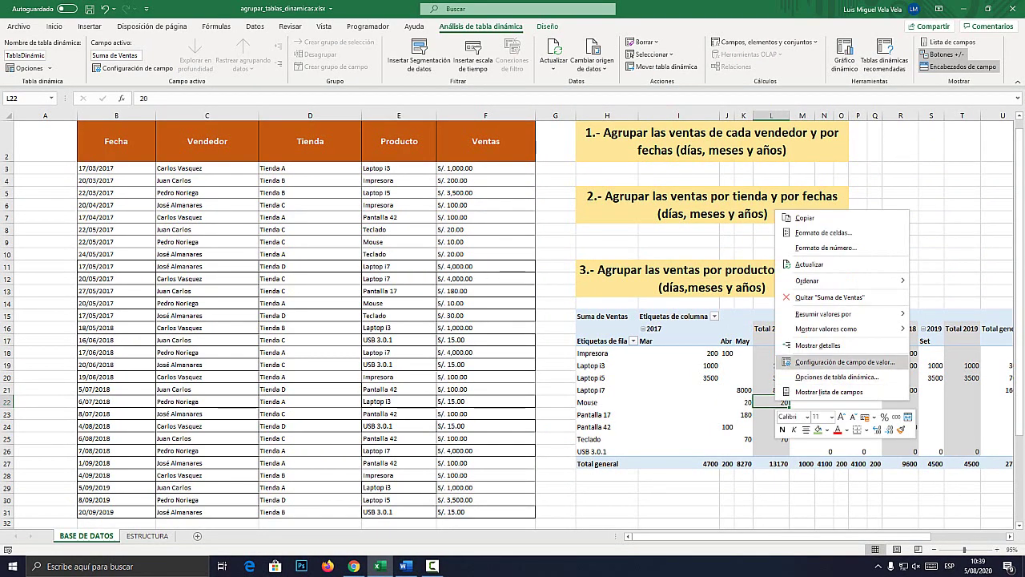
{"action": "key", "text": "super+plus"}
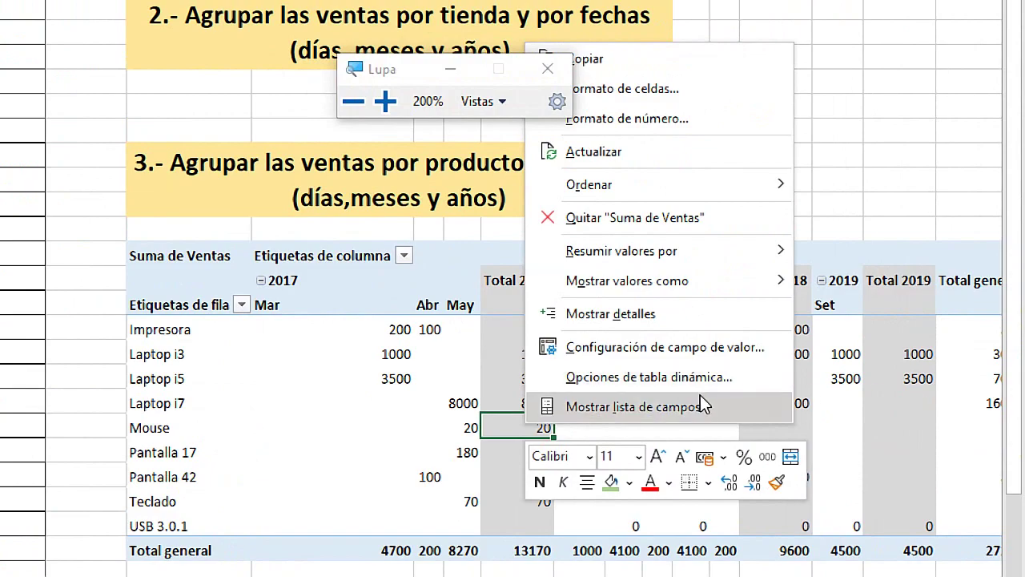
{"action": "left_click", "coordinate": [862, 388]}
{"action": "key", "text": "super+Escape"}
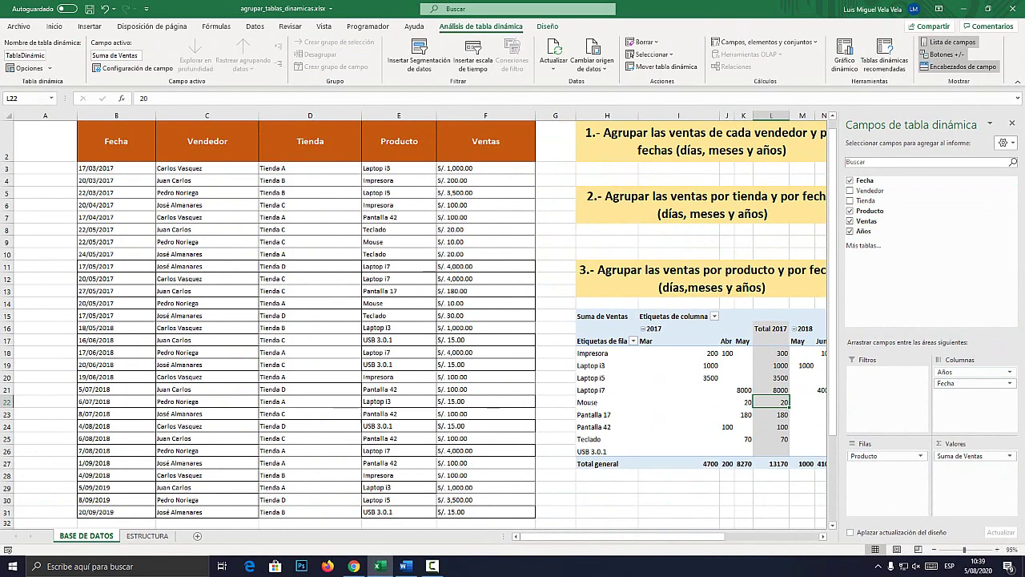
- Move Años and Fecha into Filas under Producto, then remove Fecha from the rows
{"action": "key", "text": "super+plus"}
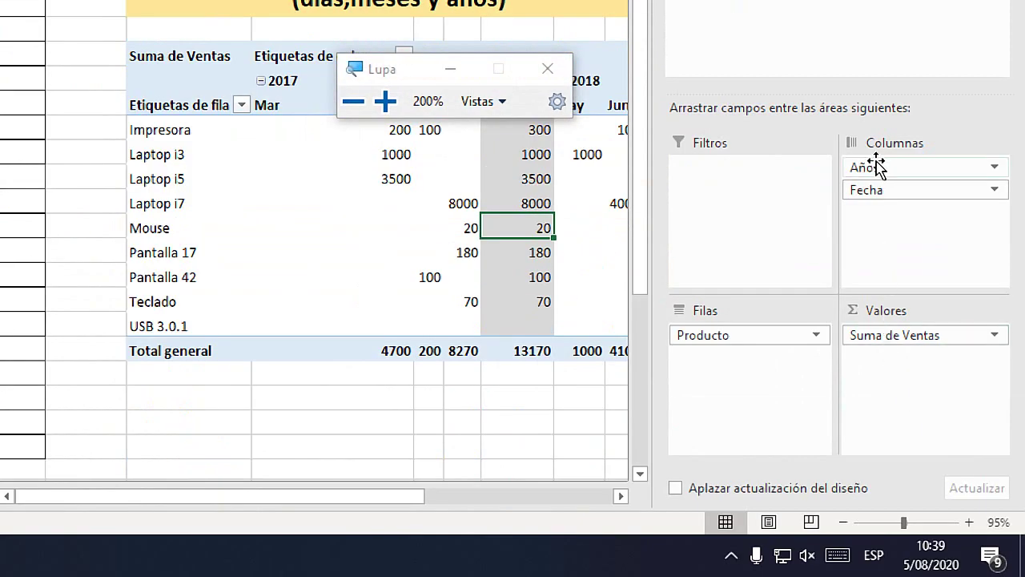
{"action": "left_click_drag", "start_coordinate": [880, 166], "coordinate": [699, 388]}
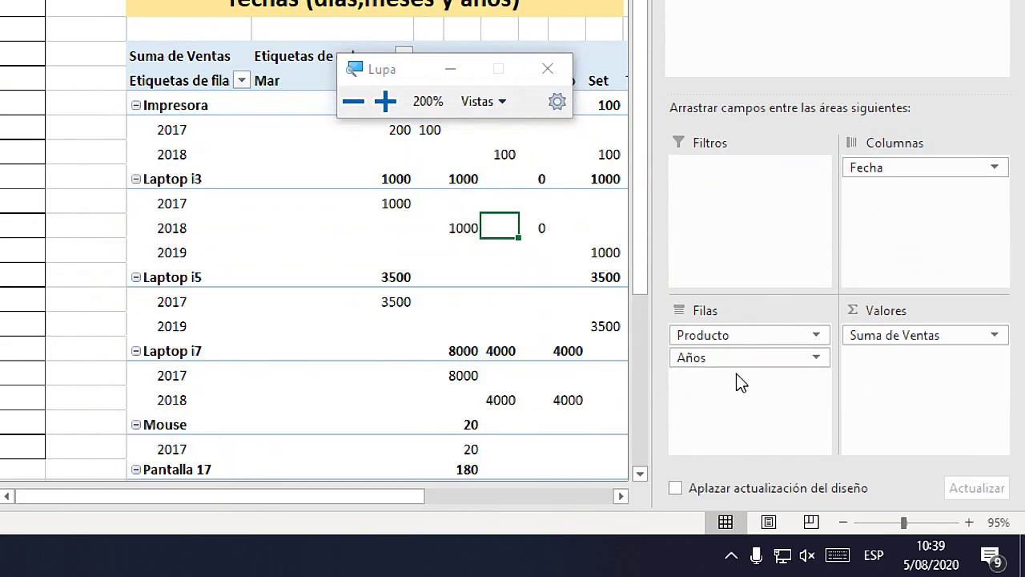
{"action": "left_click_drag", "start_coordinate": [969, 165], "coordinate": [727, 400]}
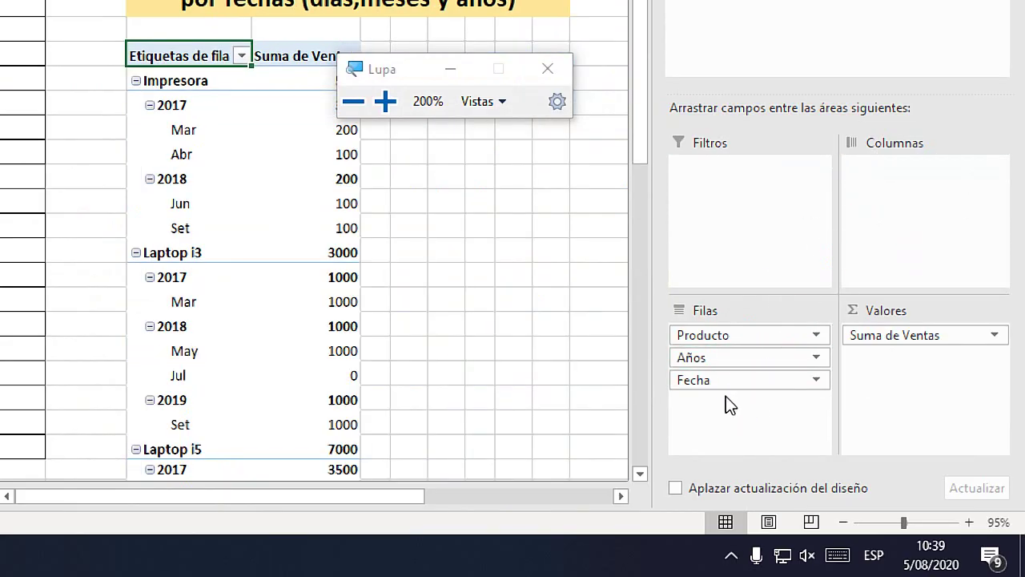
{"action": "left_click", "coordinate": [817, 382]}
{"action": "left_click", "coordinate": [761, 329]}
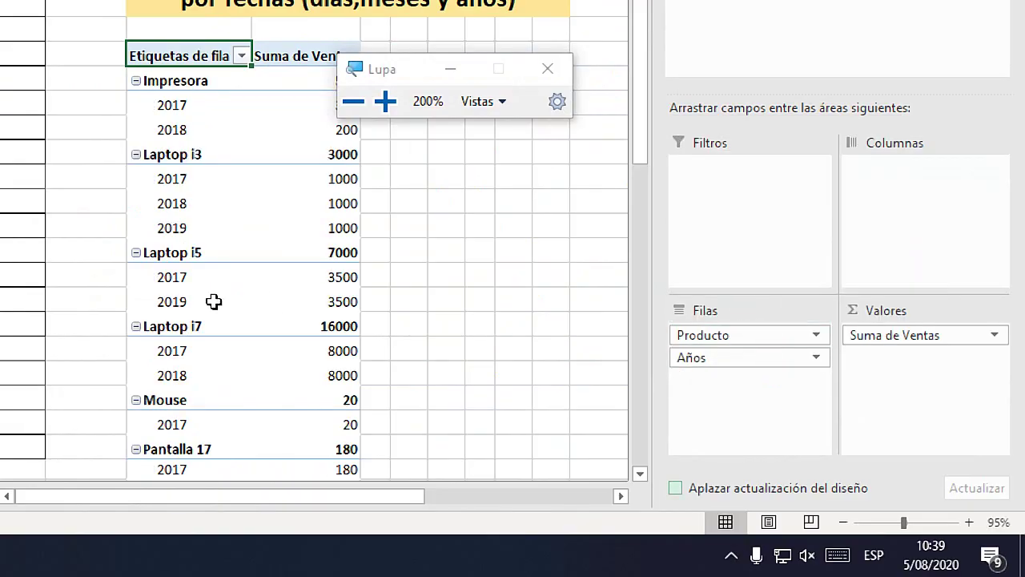
{"action": "key", "text": "super+Escape"}
{"action": "left_click", "coordinate": [736, 401]}
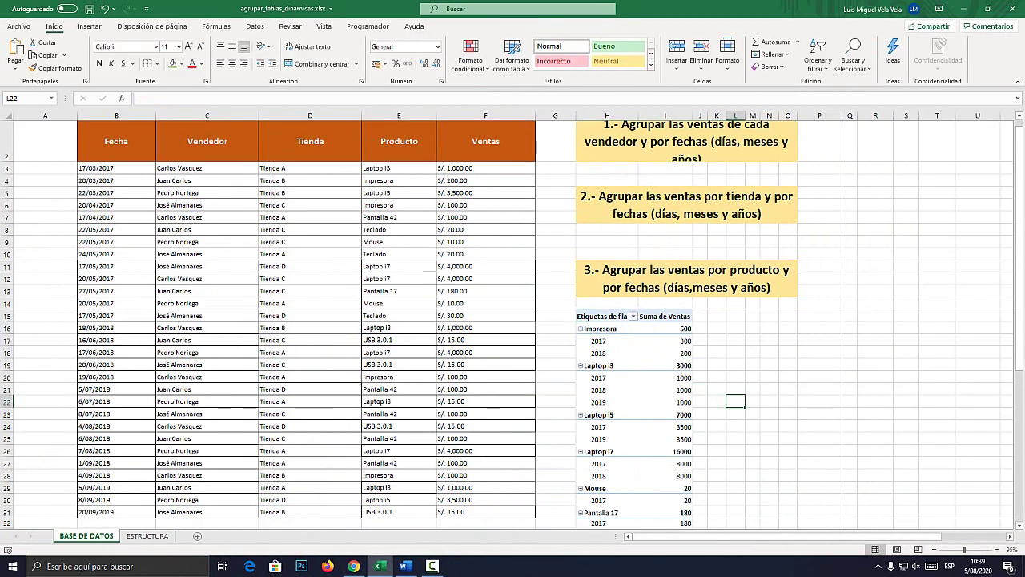
- Inspect Impresora's yearly rows, showing 300 for 2017 and 200 for 2018
{"action": "left_click", "coordinate": [607, 390]}
{"action": "left_click", "coordinate": [735, 400]}
{"action": "left_click", "coordinate": [606, 328]}
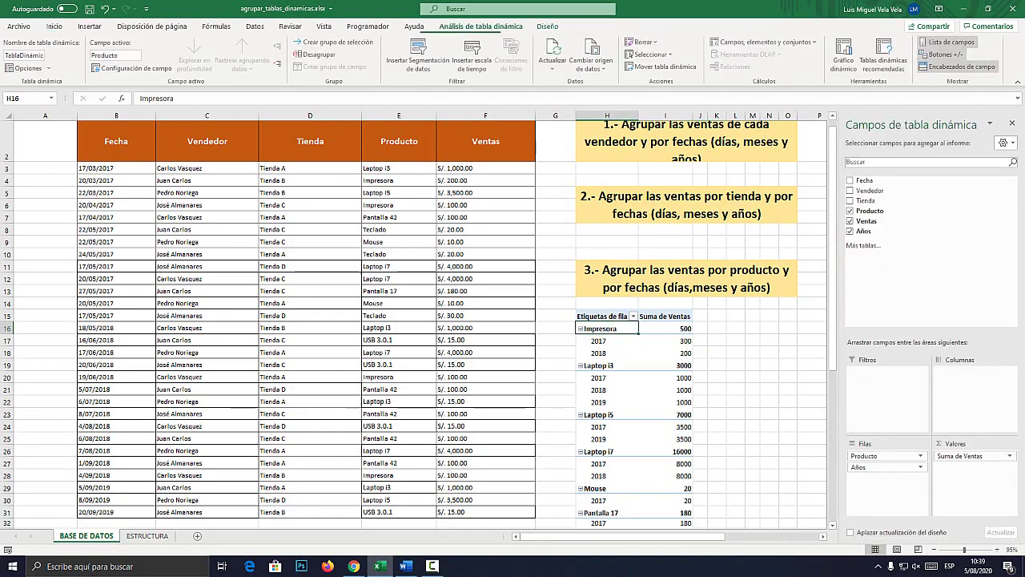
{"action": "key", "text": "super+plus"}
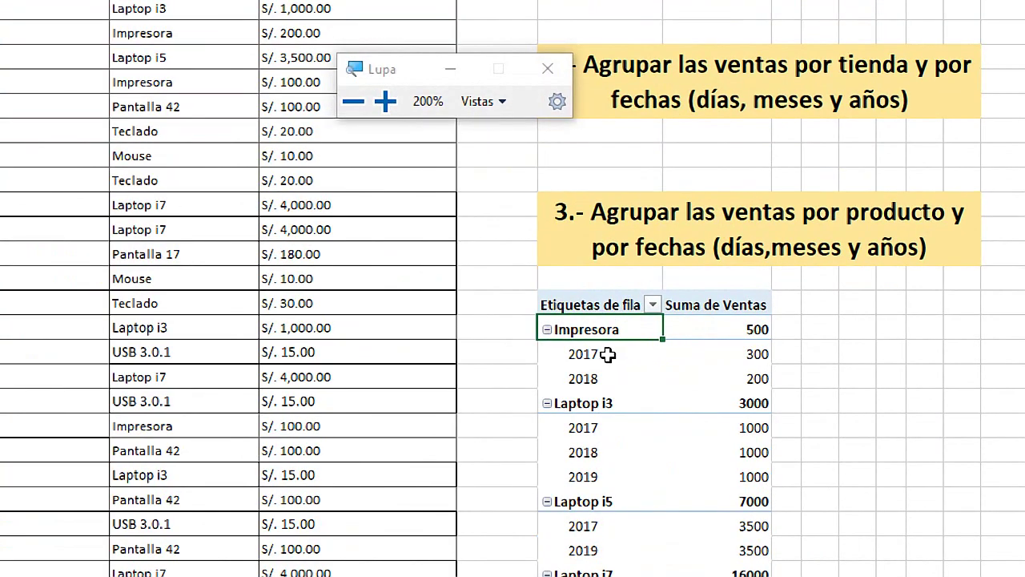
{"action": "left_click", "coordinate": [607, 354]}
{"action": "left_click", "coordinate": [633, 375]}
{"action": "left_click", "coordinate": [727, 354]}
{"action": "left_click", "coordinate": [735, 376]}
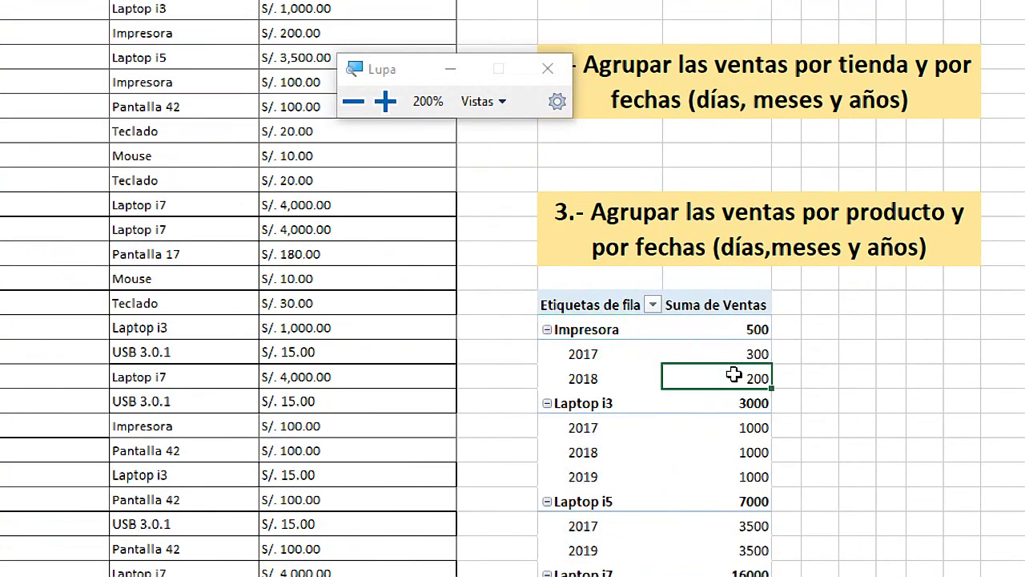
{"action": "key", "text": "super+Escape"}
- Drag Años above Producto in Filas and review the products under 2017
{"action": "key", "text": "super+plus"}
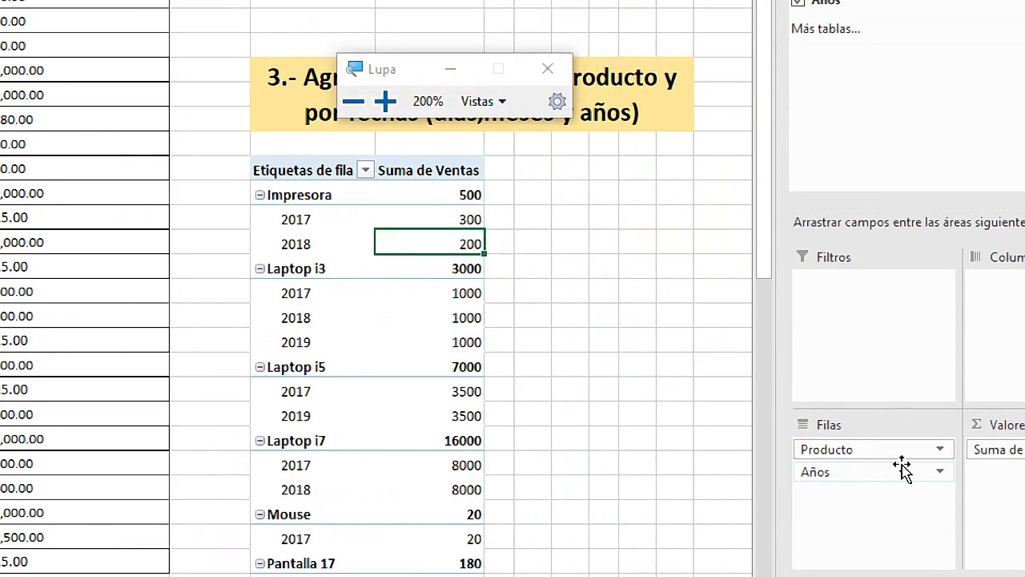
{"action": "left_click_drag", "start_coordinate": [693, 360], "coordinate": [698, 324]}
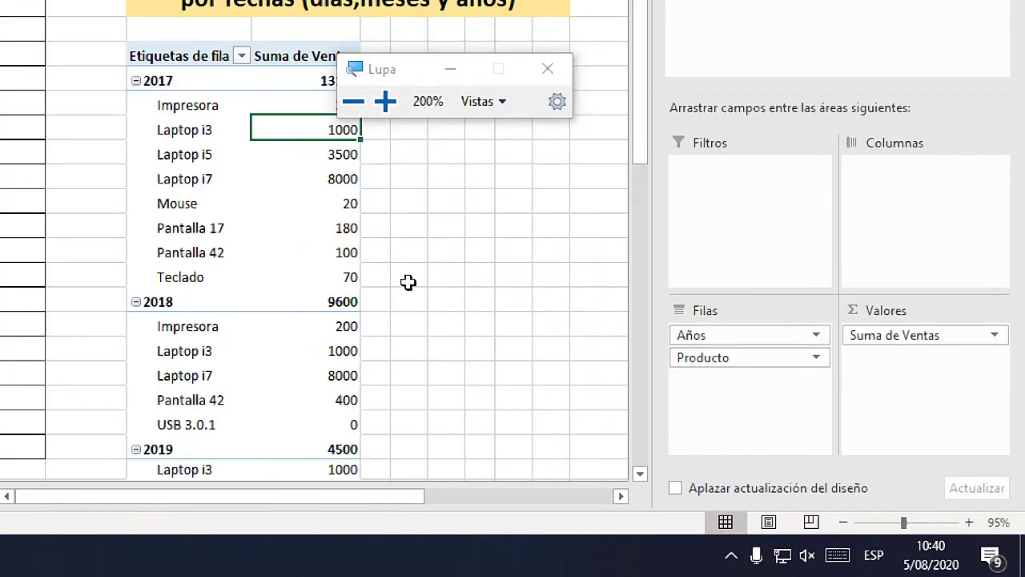
{"action": "left_click", "coordinate": [160, 81]}
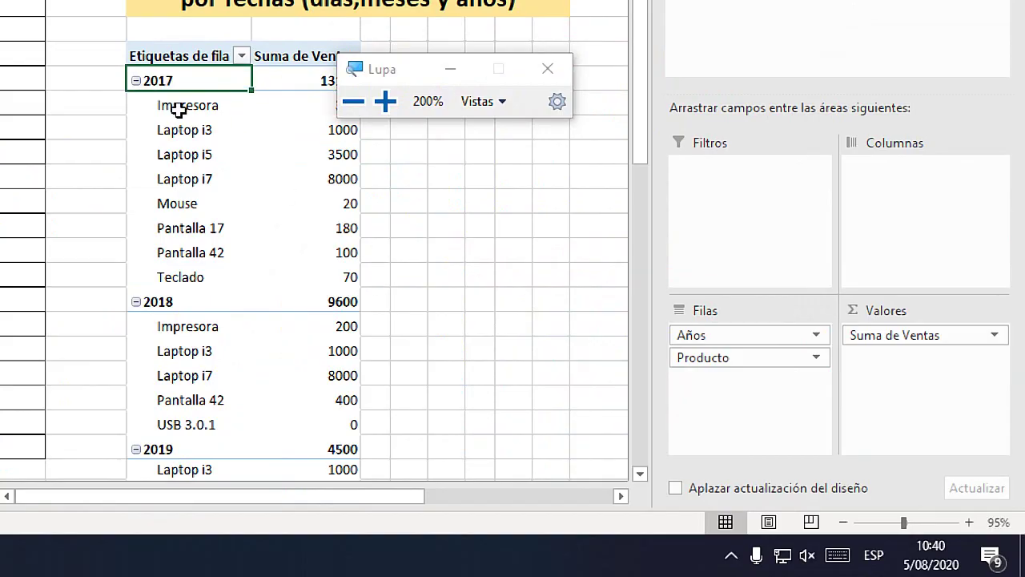
{"action": "left_click_drag", "start_coordinate": [184, 105], "coordinate": [193, 277]}
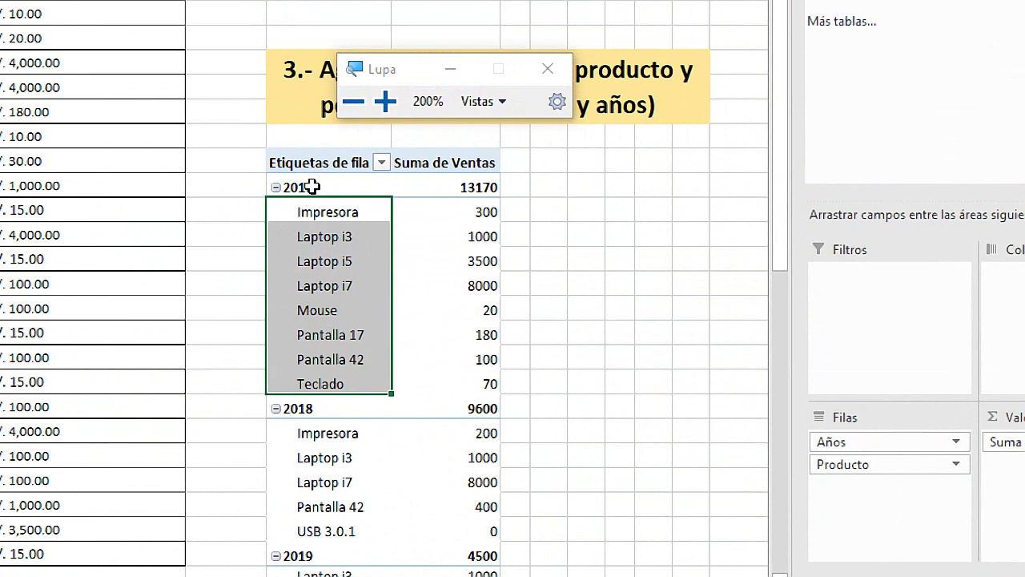
- Group the row dates by Meses and Años from the 2017 label's menu
{"action": "right_click", "coordinate": [314, 187]}
{"action": "left_click", "coordinate": [381, 426]}
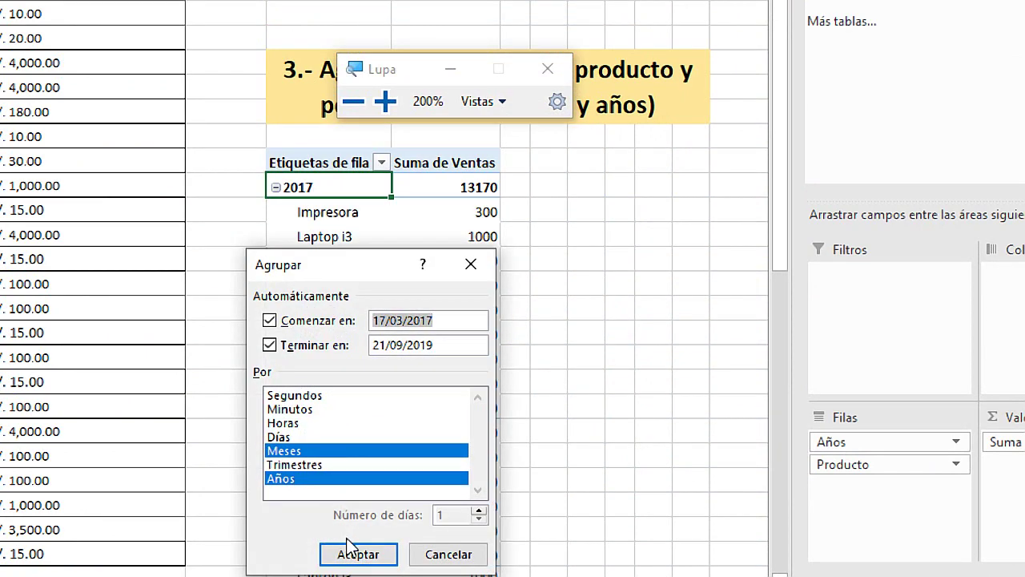
{"action": "left_click", "coordinate": [352, 551]}
- Check the new month rows such as Mar and Abr nested under each year
{"action": "left_click", "coordinate": [304, 193]}
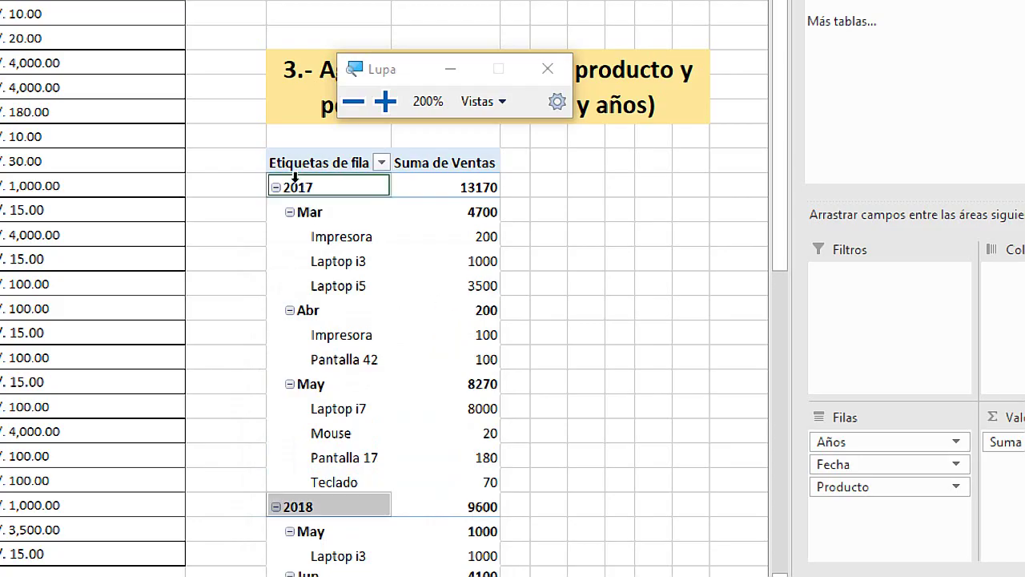
{"action": "left_click", "coordinate": [314, 216]}
{"action": "left_click", "coordinate": [332, 312]}
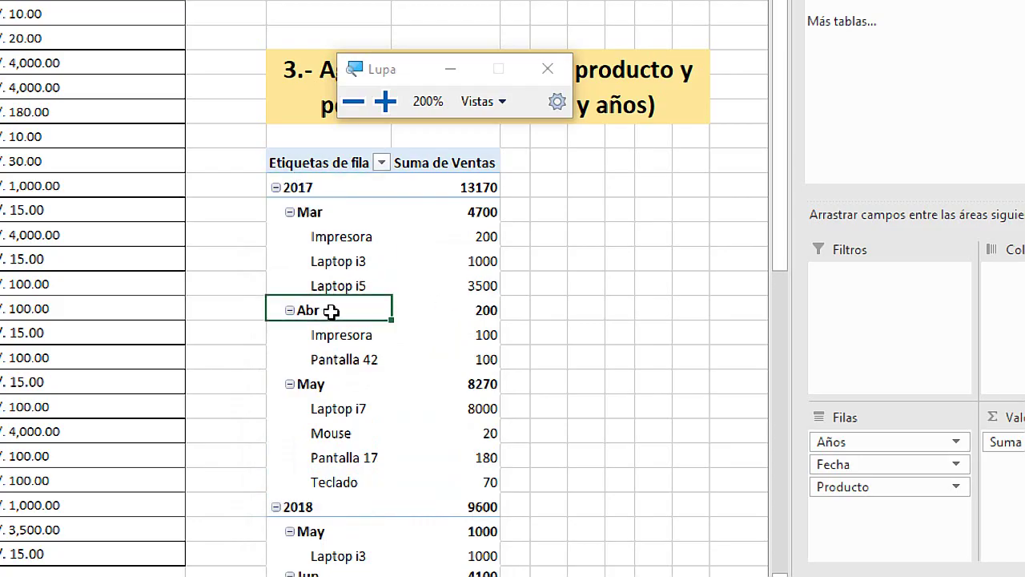
{"action": "key", "text": "super+Escape"}
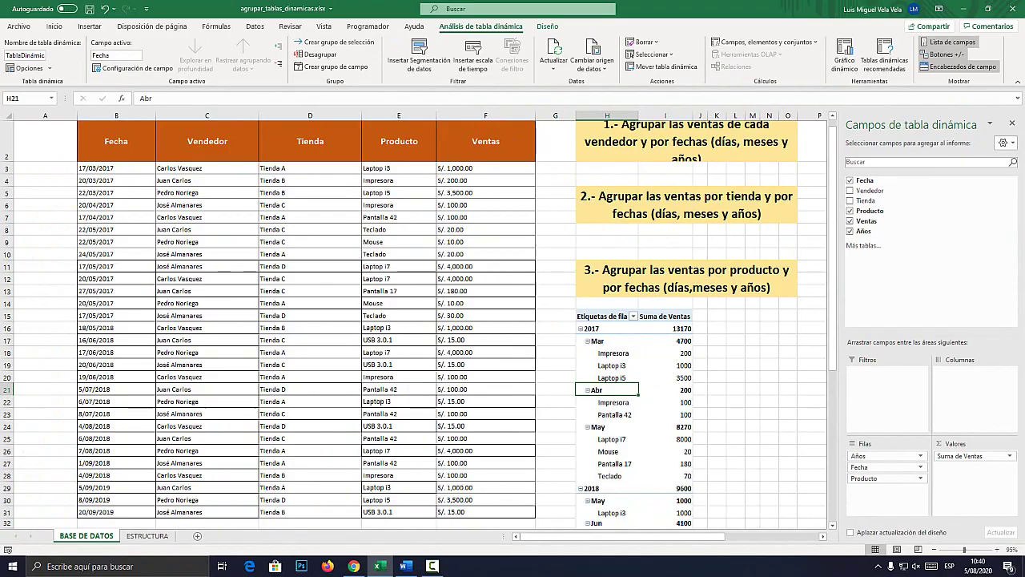
{"action": "key", "text": "super+plus"}
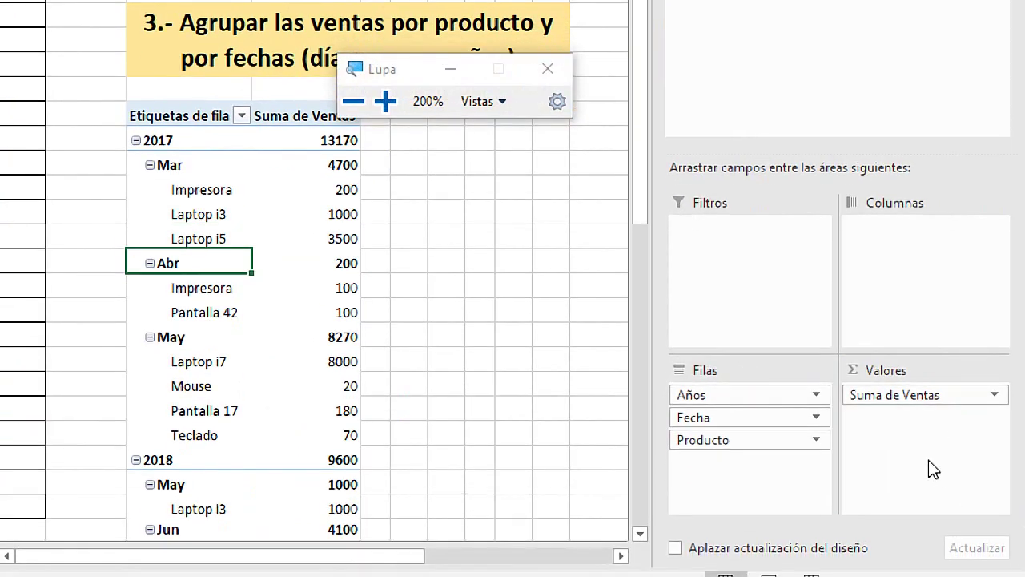
{"action": "left_click", "coordinate": [697, 395]}
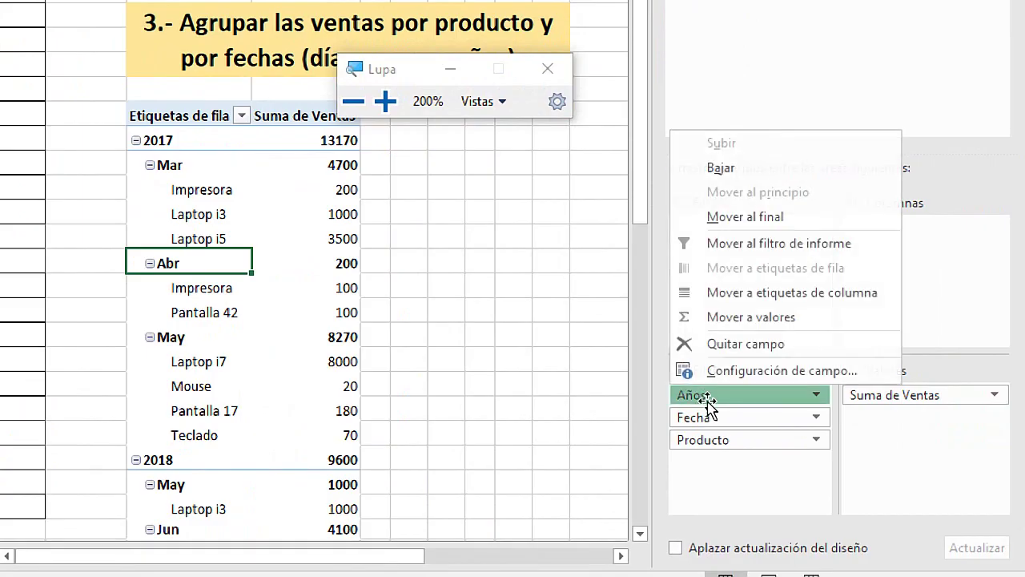
{"action": "left_click_drag", "start_coordinate": [698, 395], "coordinate": [704, 421]}
{"action": "left_click", "coordinate": [705, 418]}
{"action": "left_click", "coordinate": [696, 440]}
{"action": "left_click", "coordinate": [514, 383]}
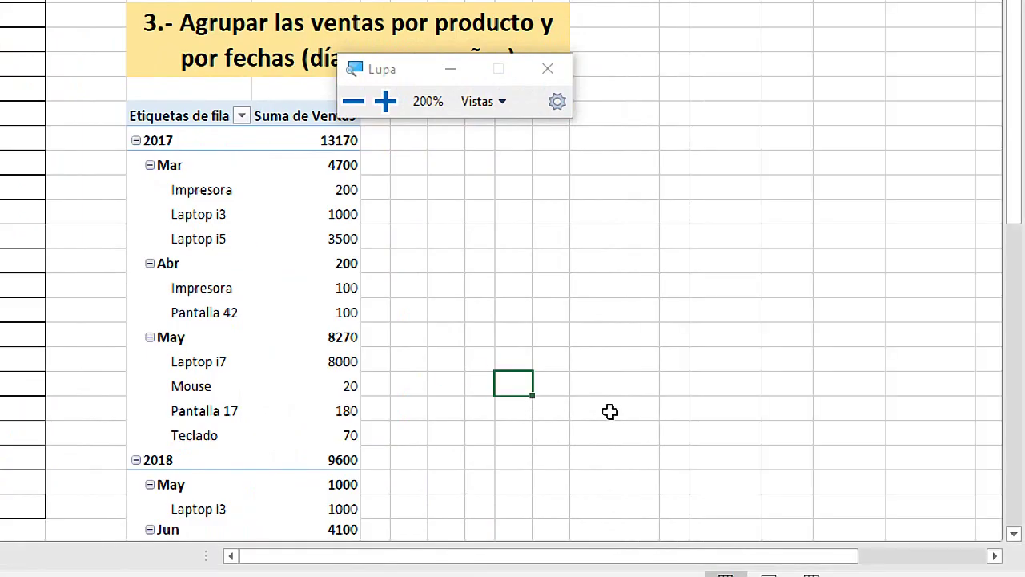
{"action": "left_click", "coordinate": [302, 354]}
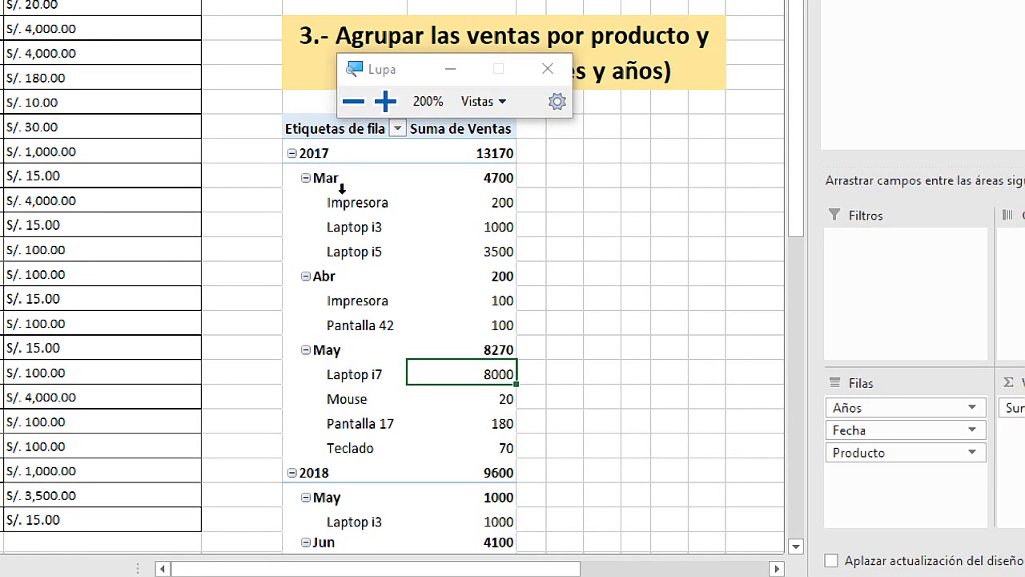
{"action": "key", "text": "super+Escape"}
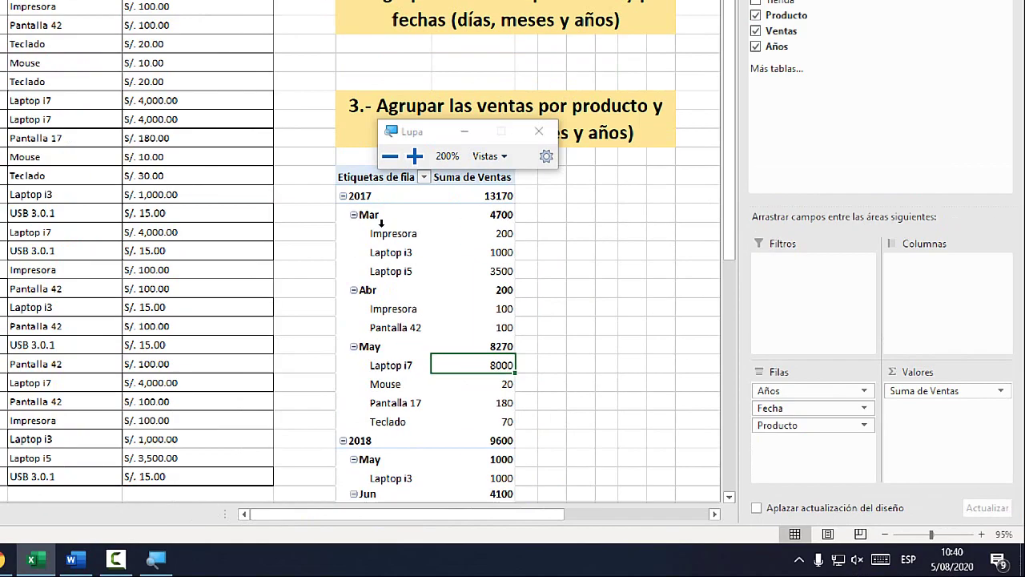